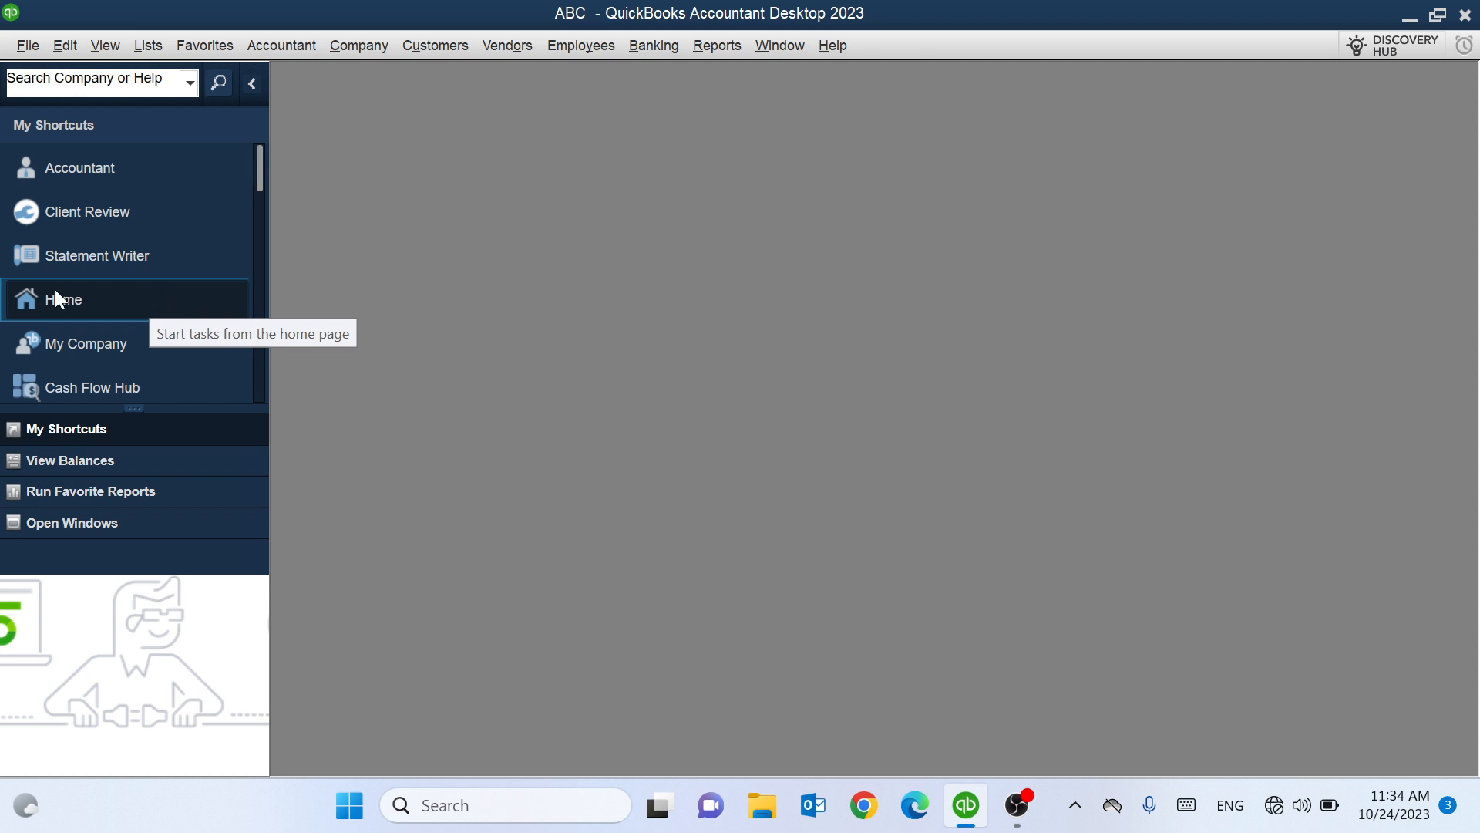
# Maximize the Home page and open the Chart of Accounts from its Home icon.
pyautogui.click(159, 299)
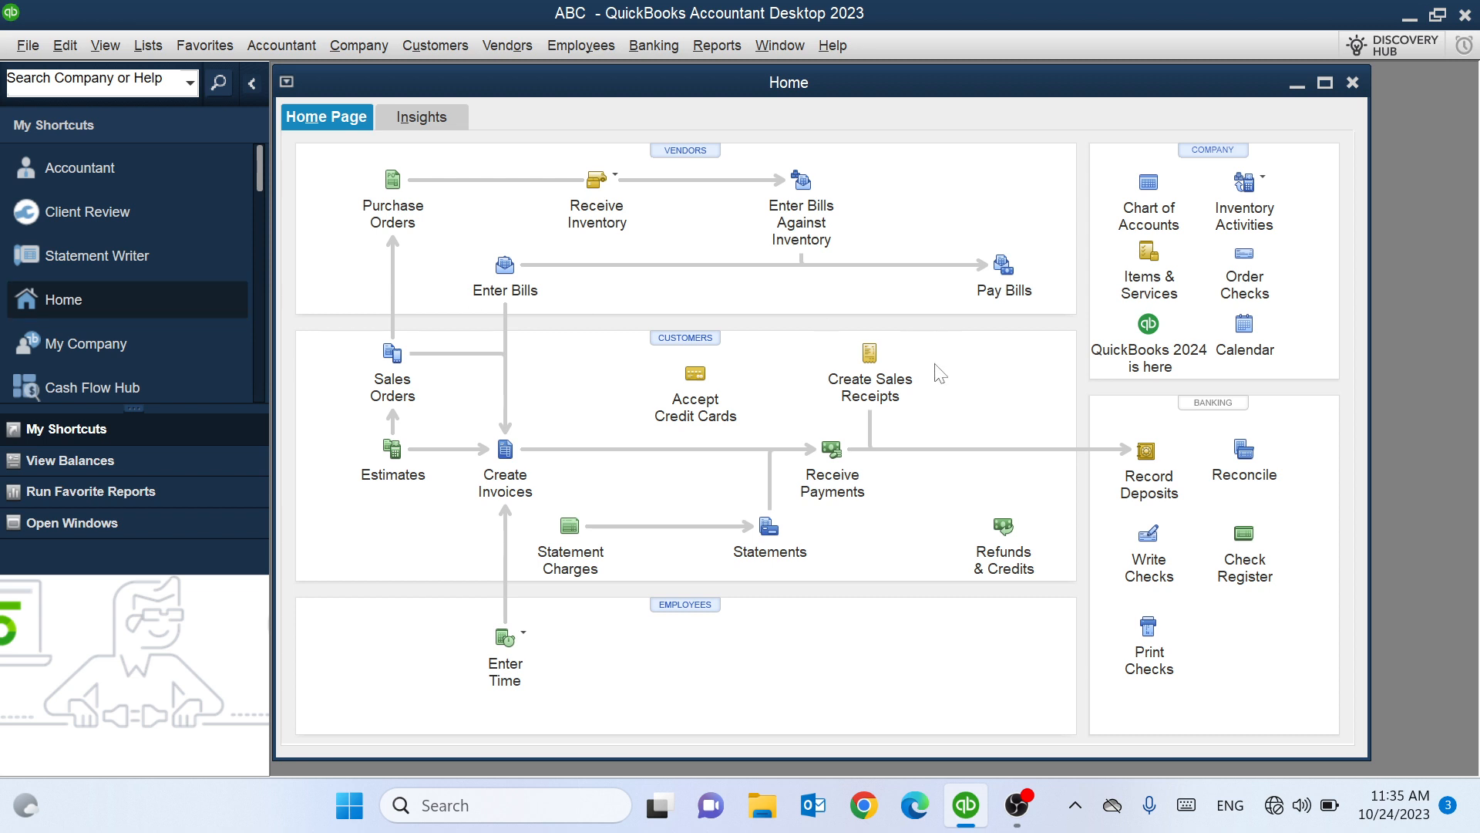
pyautogui.click(1324, 83)
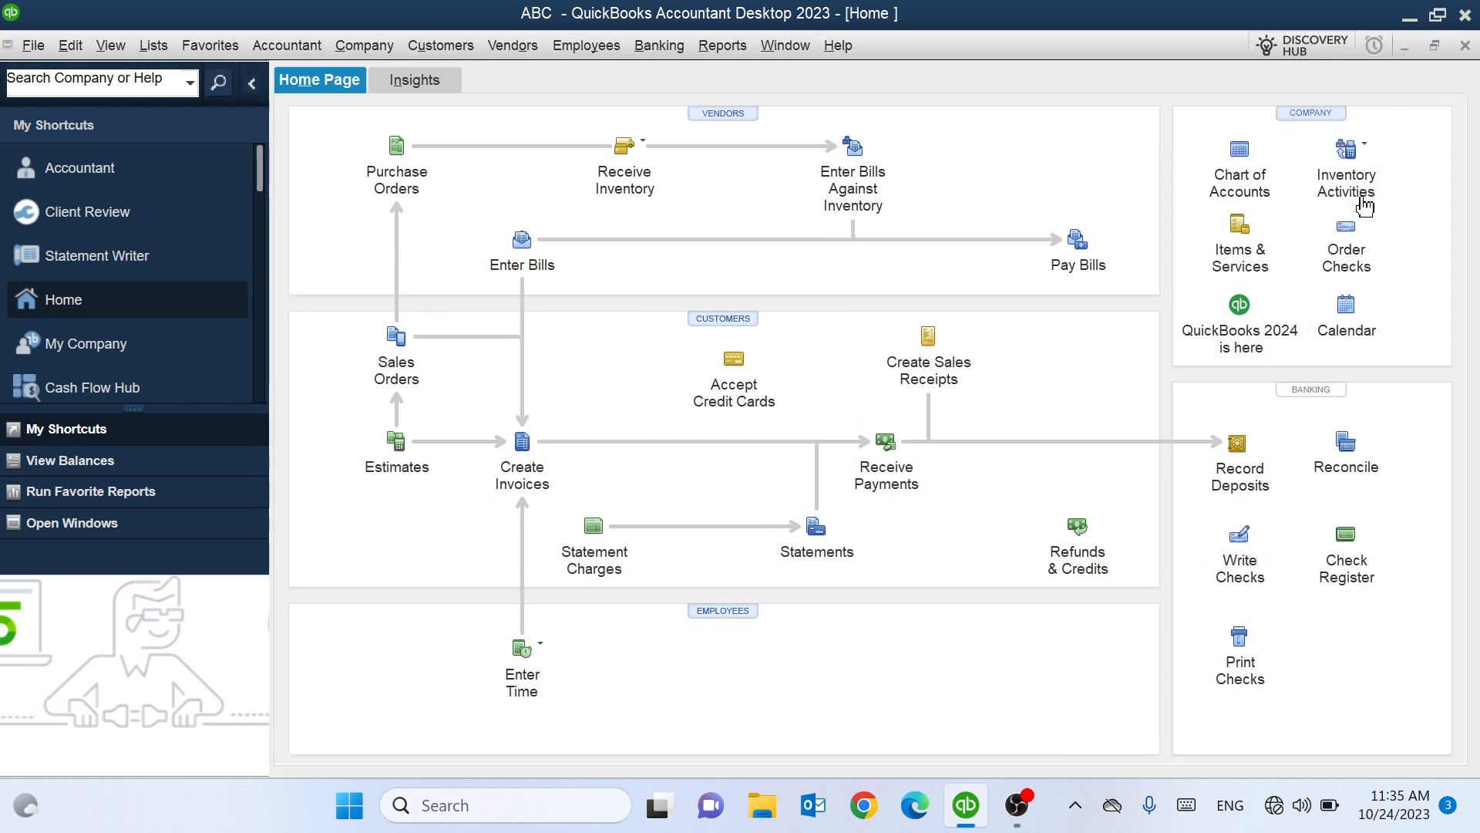
pyautogui.click(1240, 153)
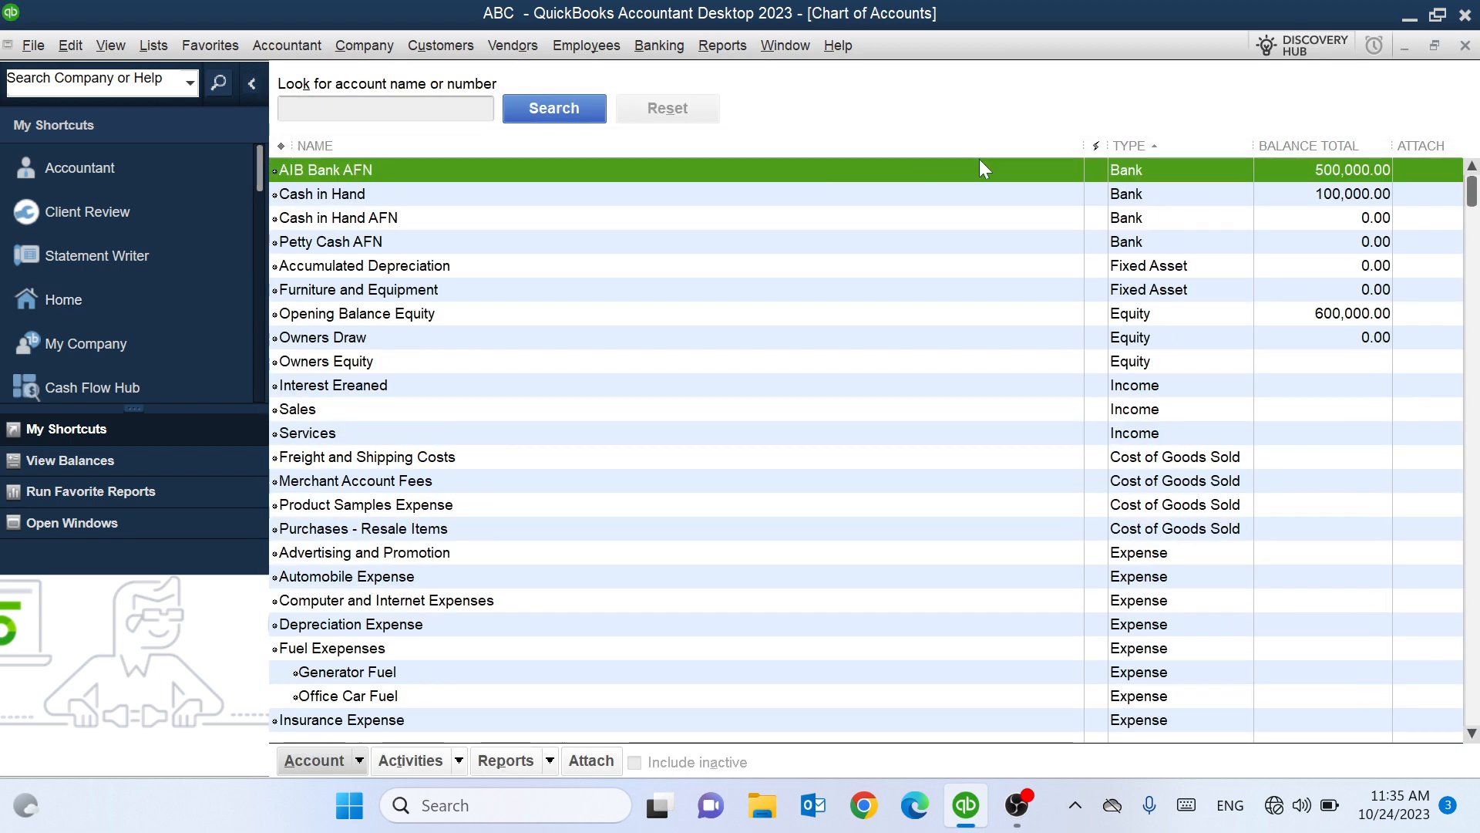
pyautogui.click(1465, 46)
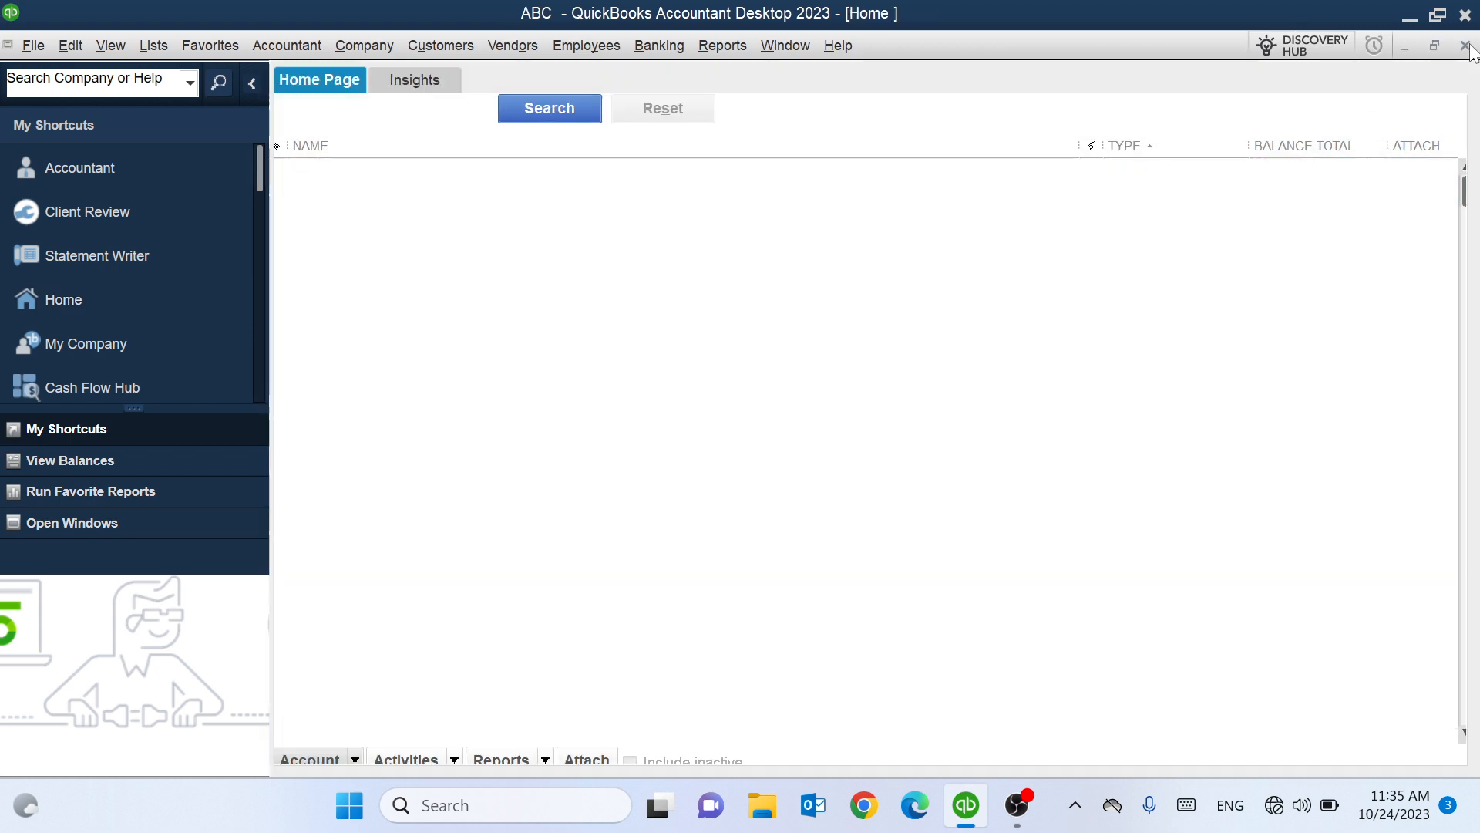
# Open the Chart of Accounts from the Lists menu.
pyautogui.click(155, 46)
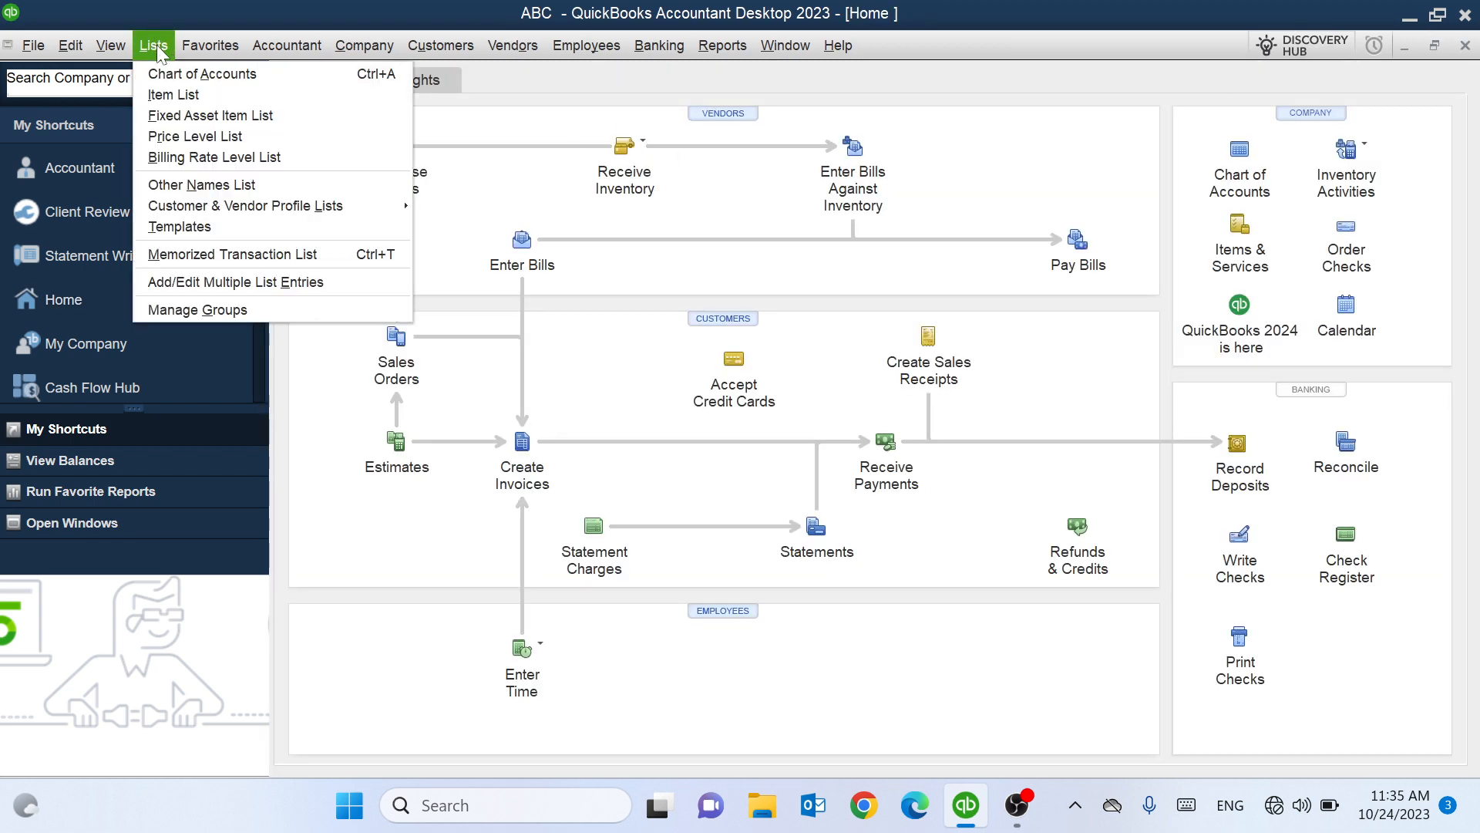
pyautogui.click(167, 52)
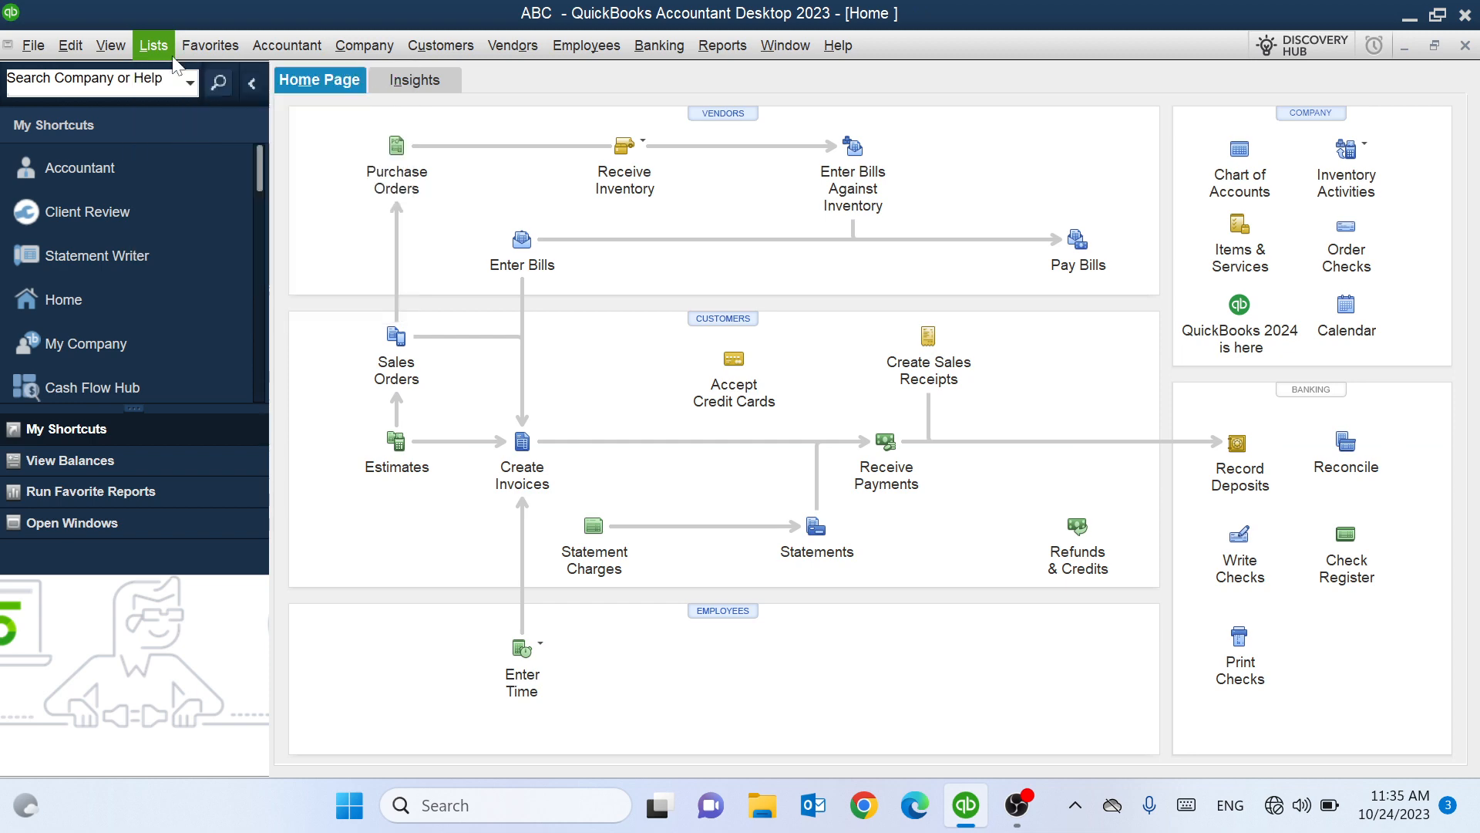
pyautogui.click(168, 52)
pyautogui.click(188, 77)
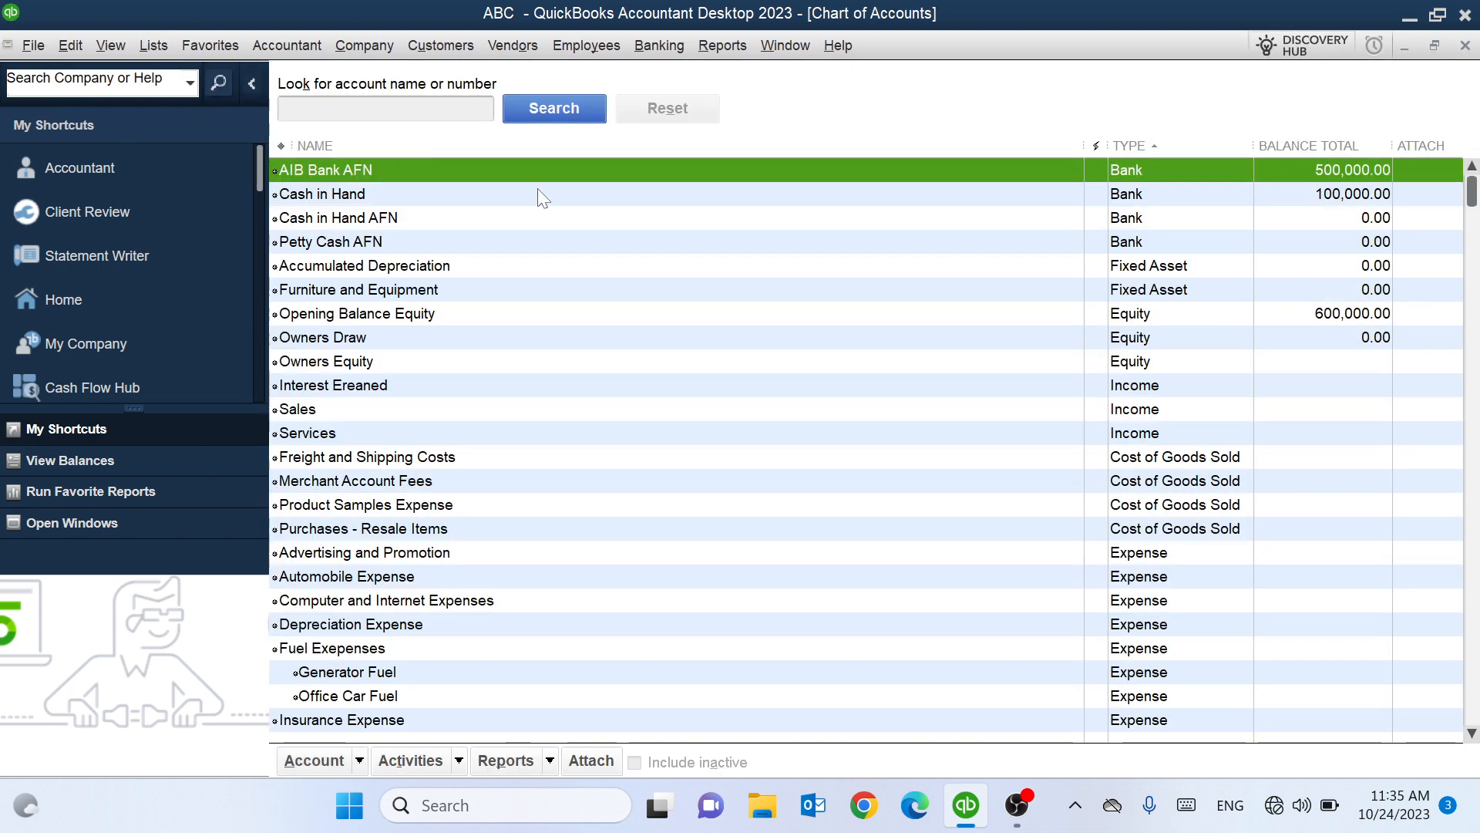
pyautogui.click(189, 81)
pyautogui.click(1467, 46)
pyautogui.click(1467, 46)
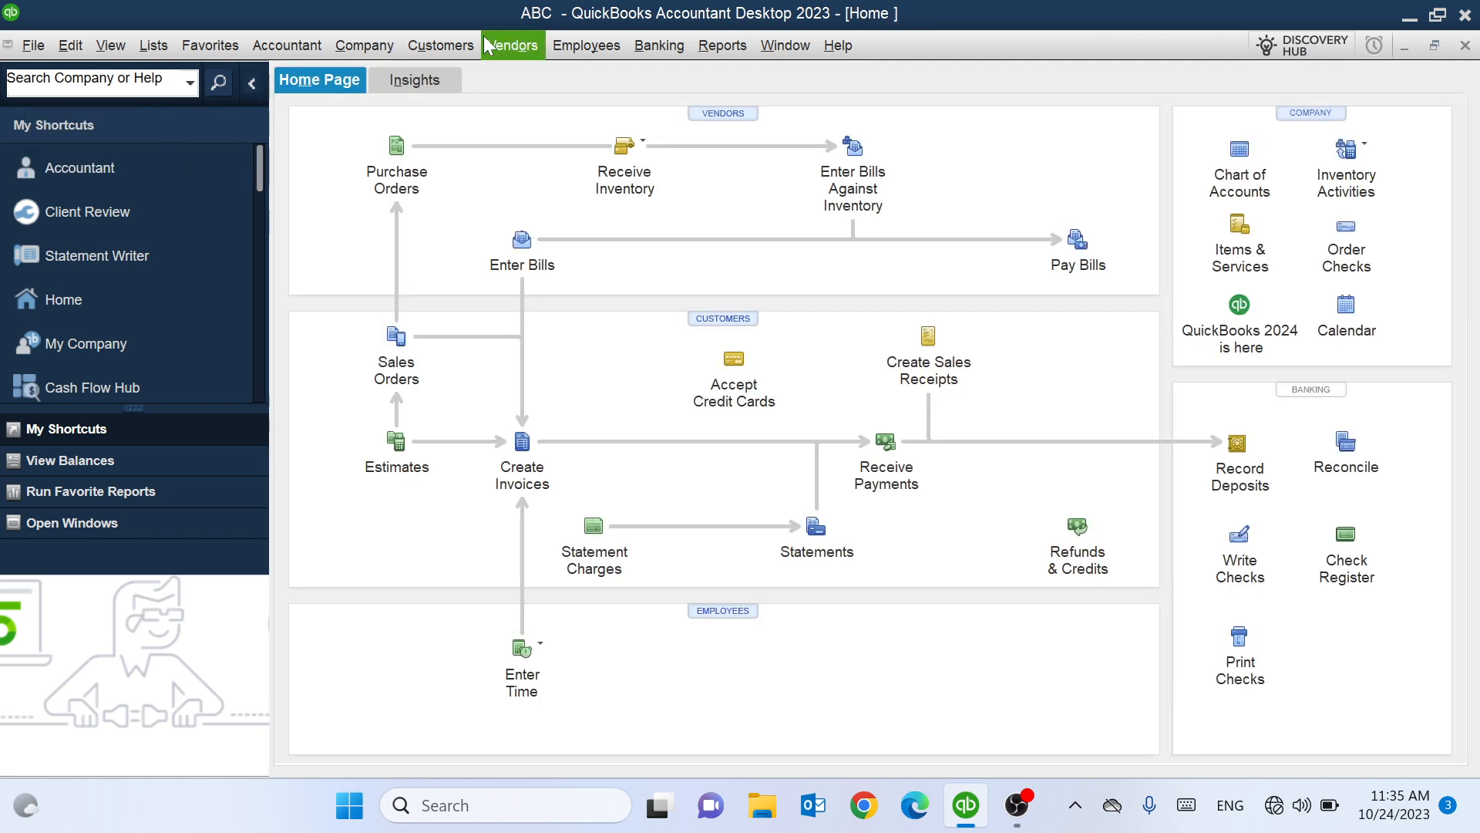
# Open the Chart of Accounts via the Accountant menu, the Company menu, and Ctrl+A.
pyautogui.click(292, 44)
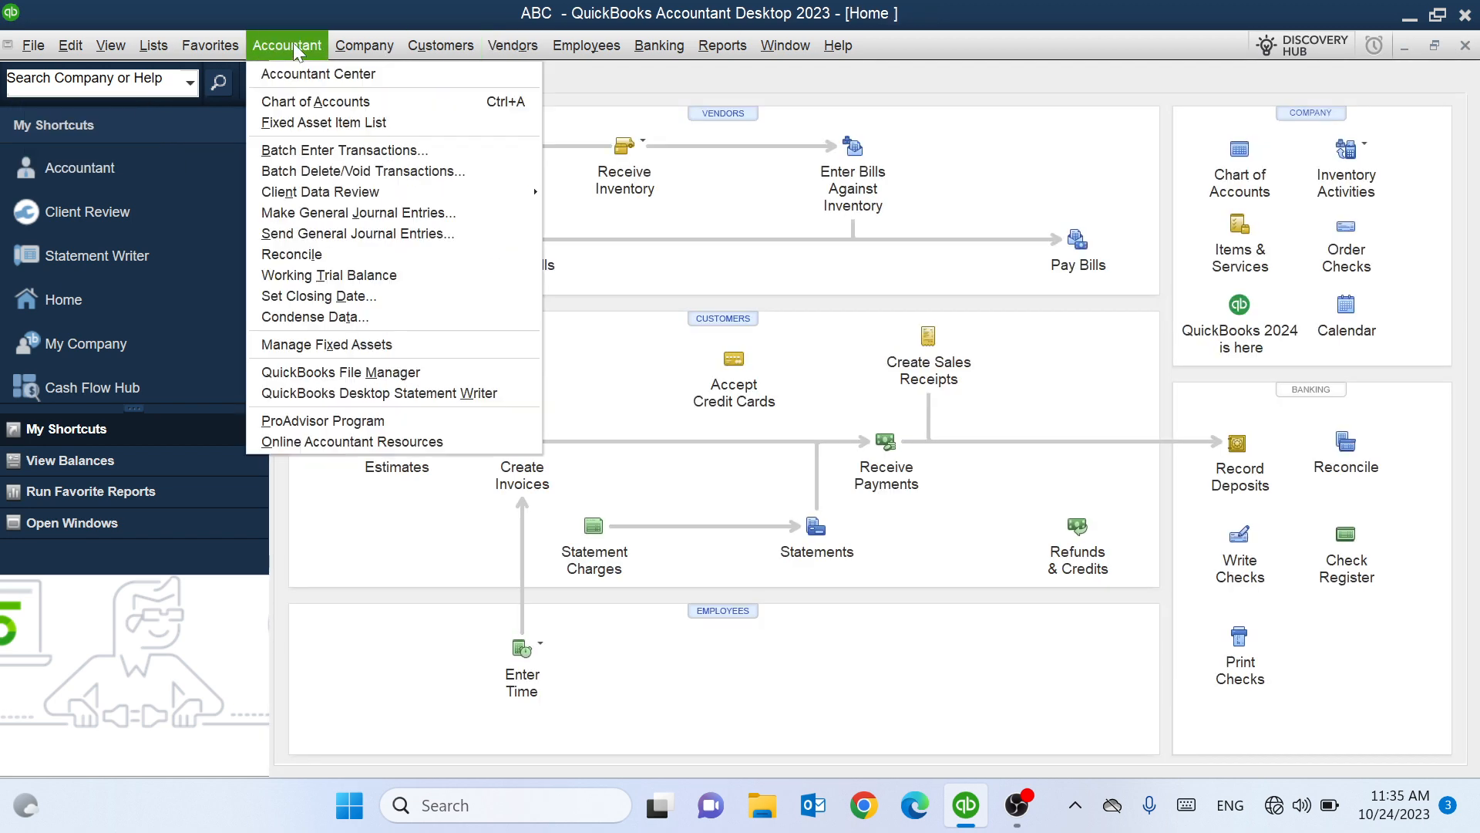
pyautogui.click(359, 104)
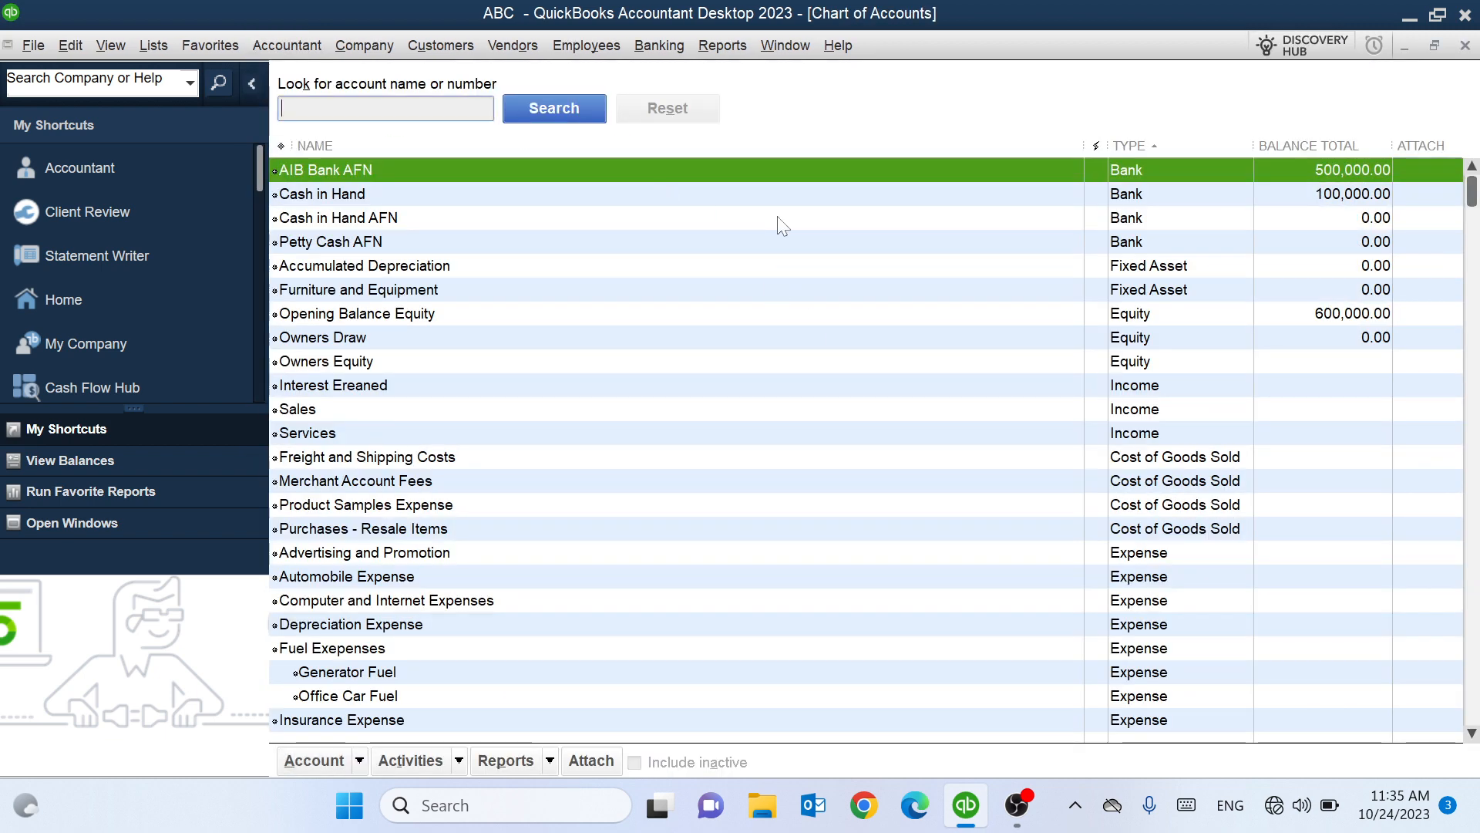
pyautogui.click(1467, 46)
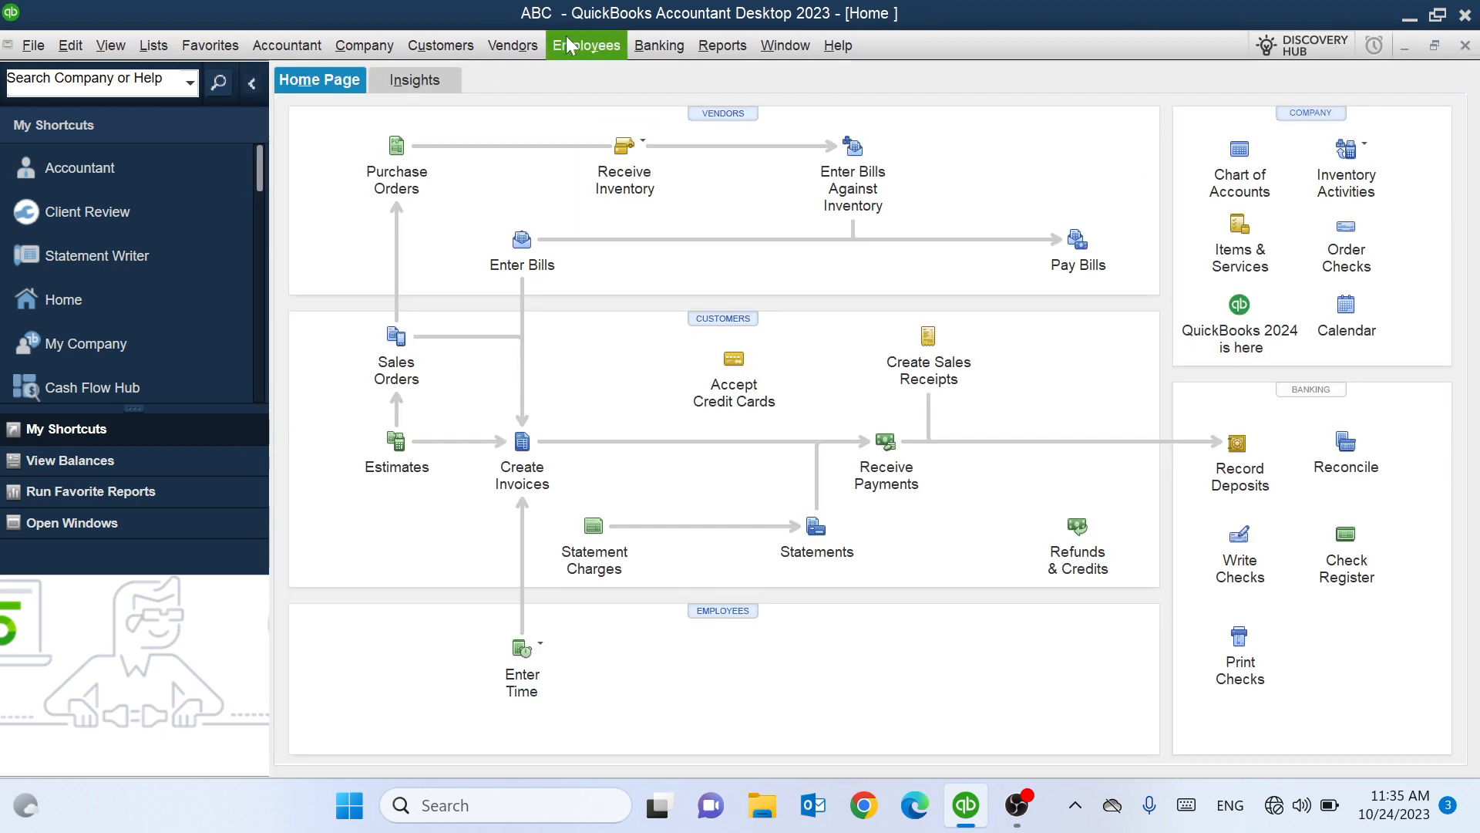
pyautogui.click(362, 48)
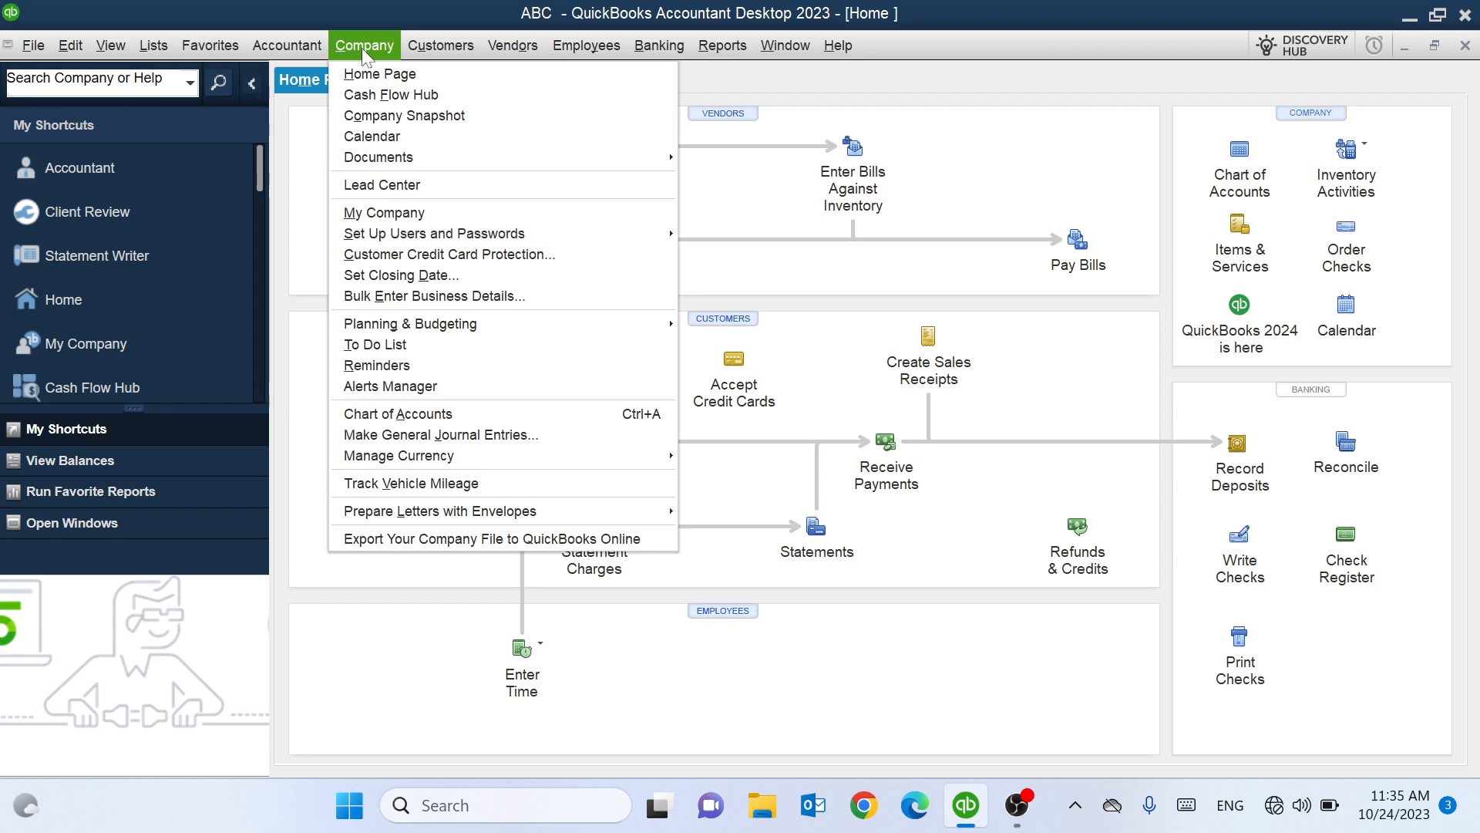
pyautogui.click(437, 414)
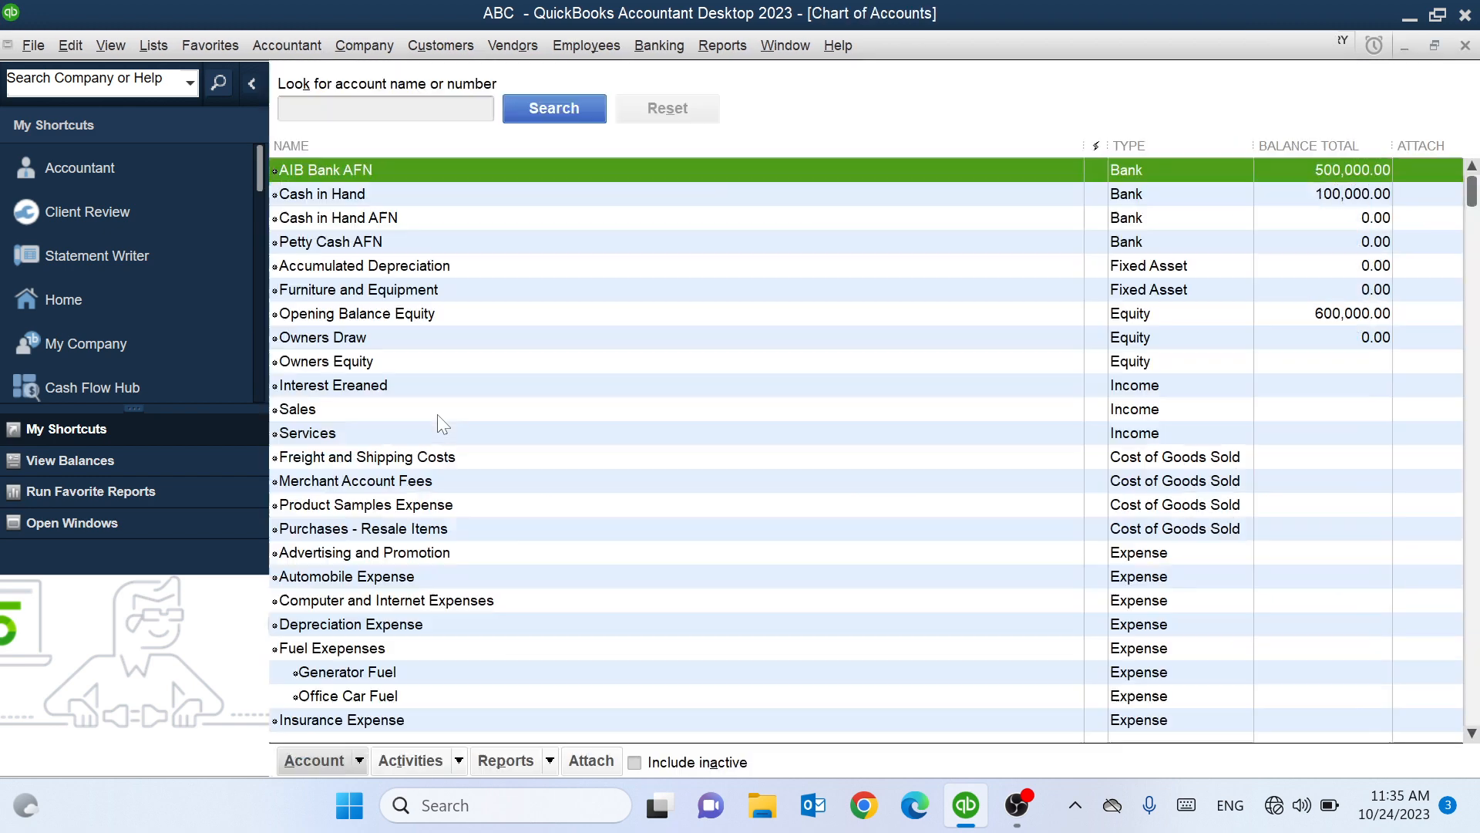
pyautogui.click(437, 412)
pyautogui.click(1465, 46)
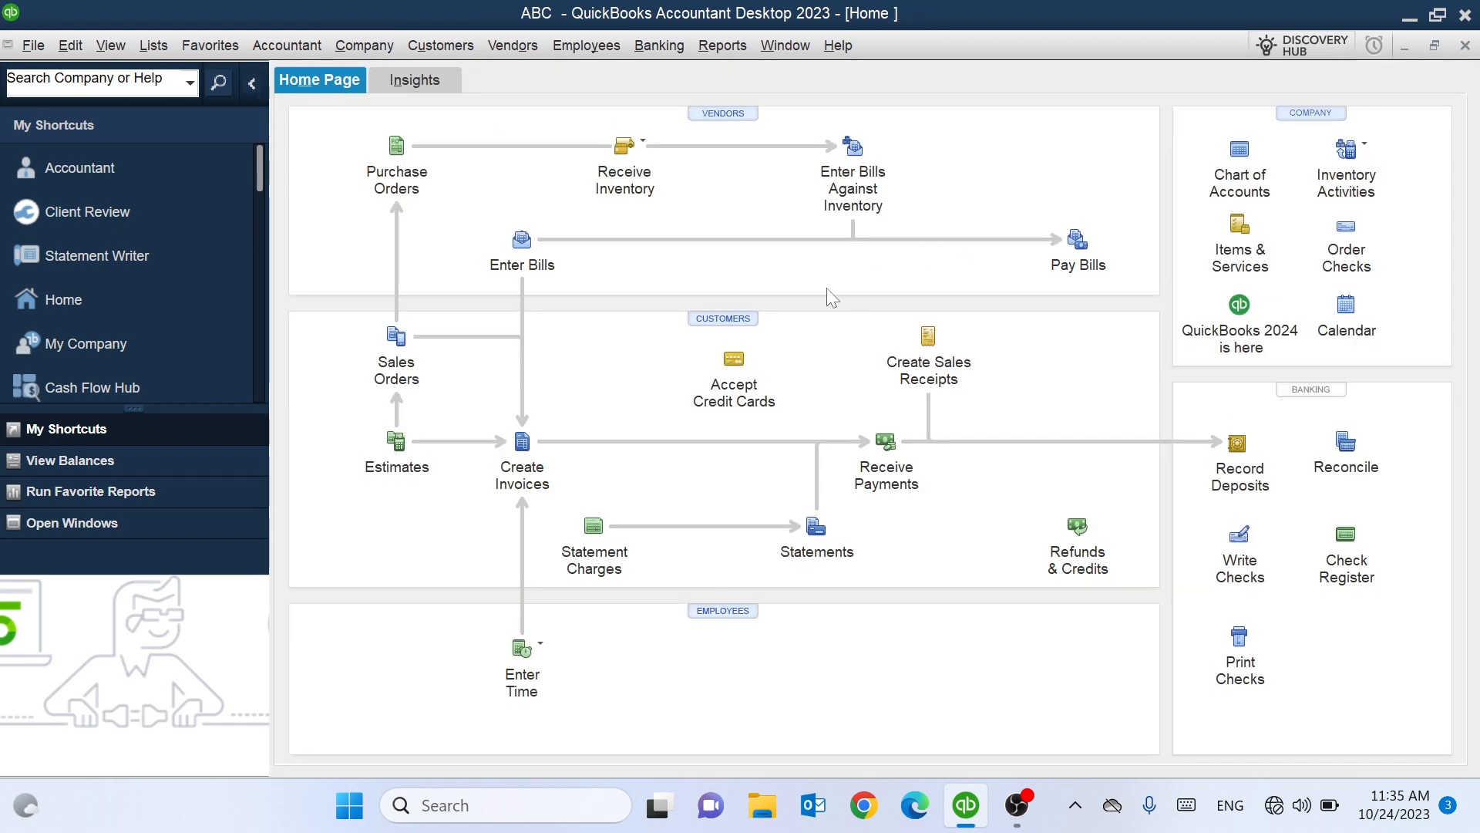
pyautogui.hotkey('ctrl', 'a')
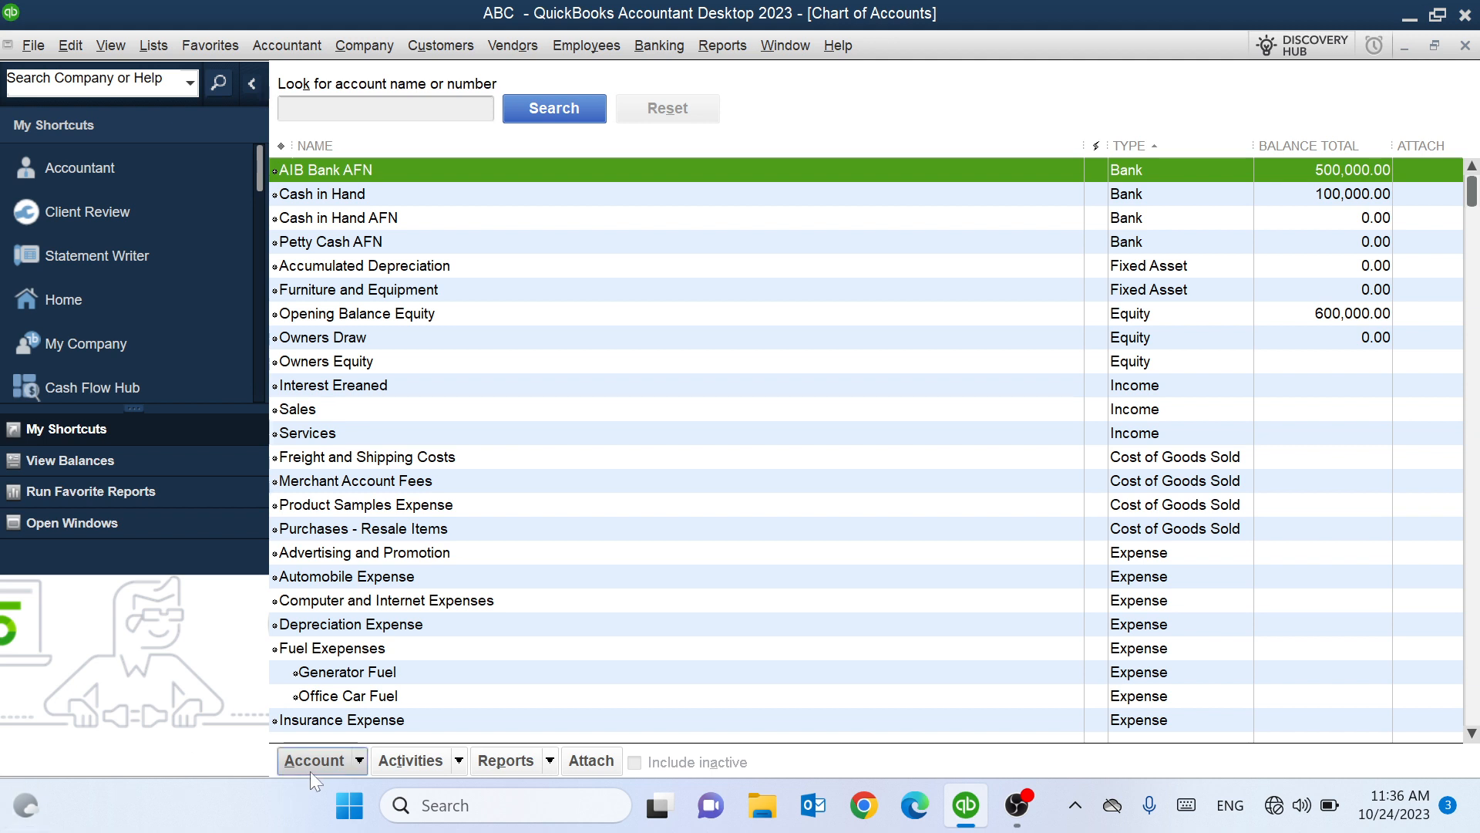
# Start a new account from the Account menu with Expense as its type.
pyautogui.click(357, 762)
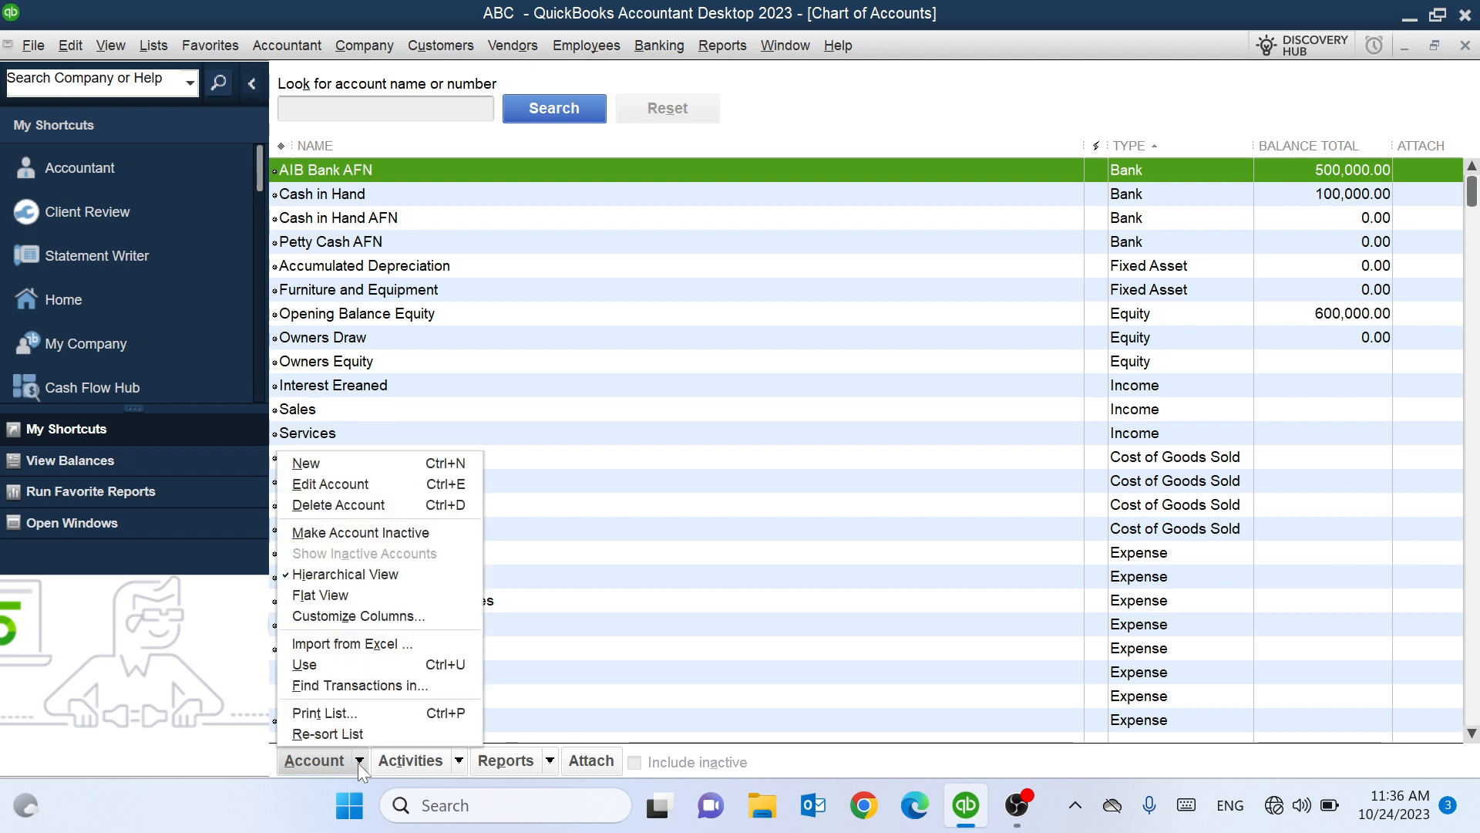
pyautogui.click(377, 466)
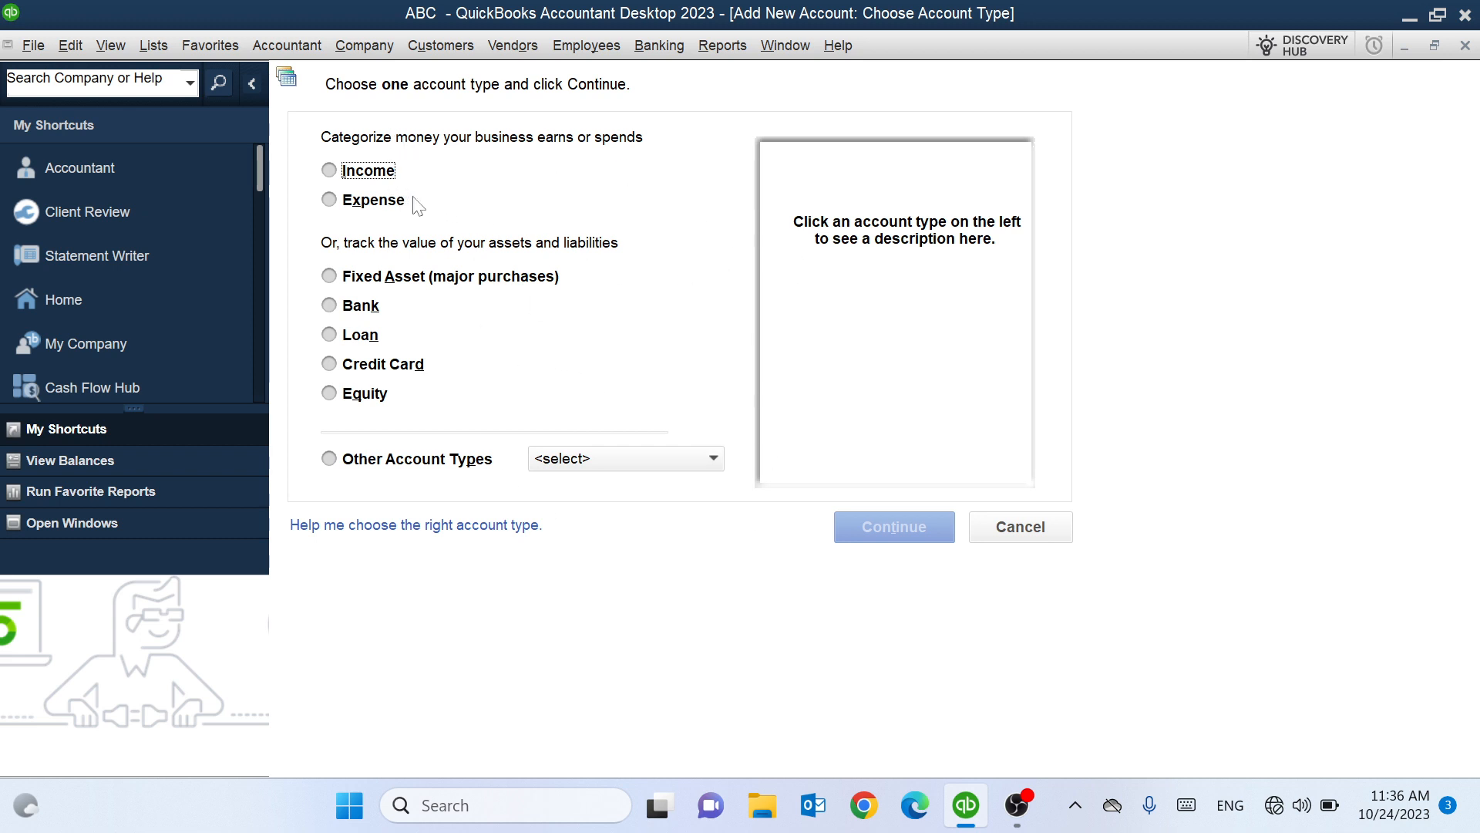
pyautogui.click(374, 205)
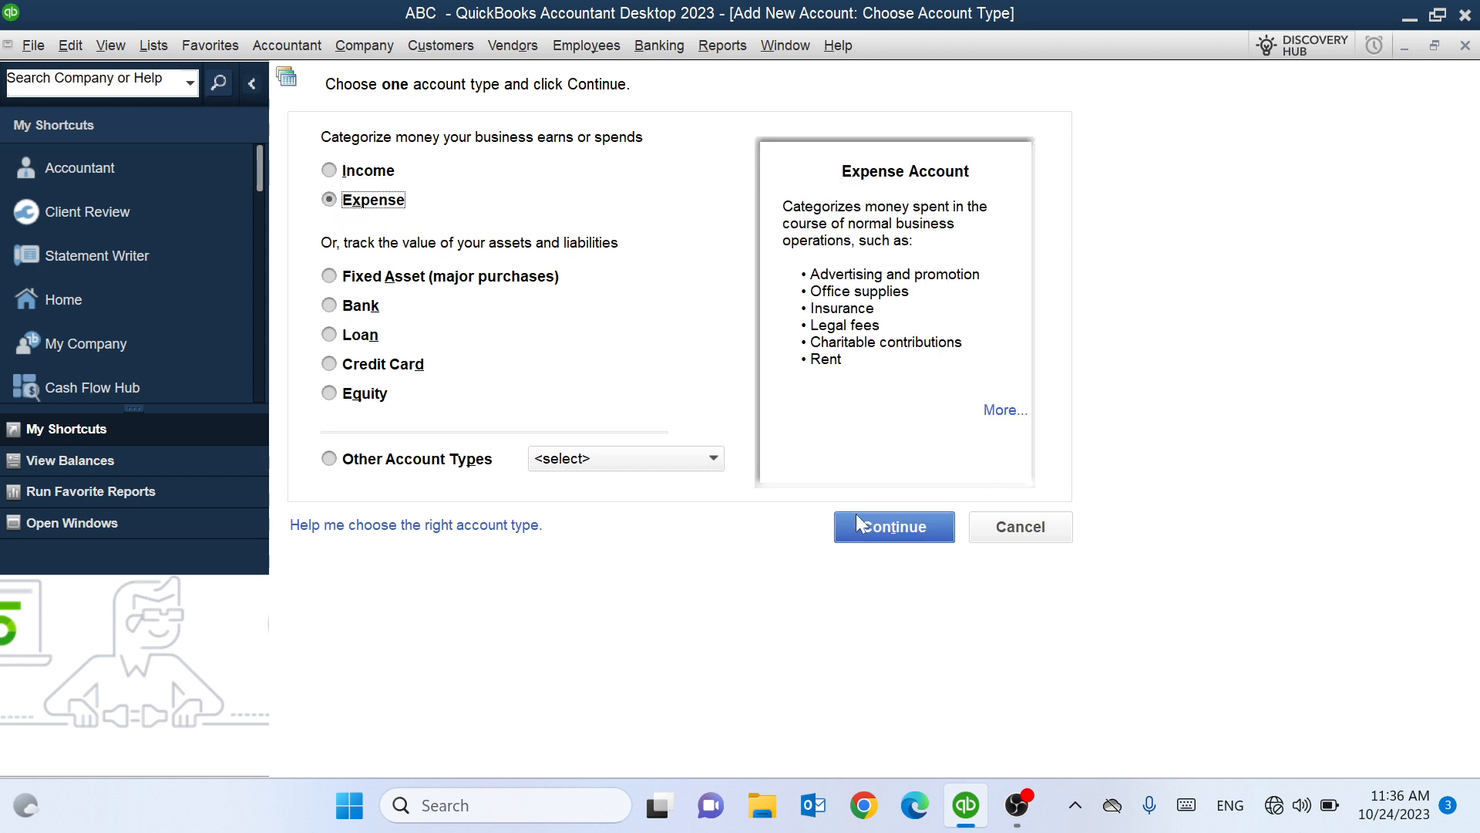
pyautogui.click(895, 530)
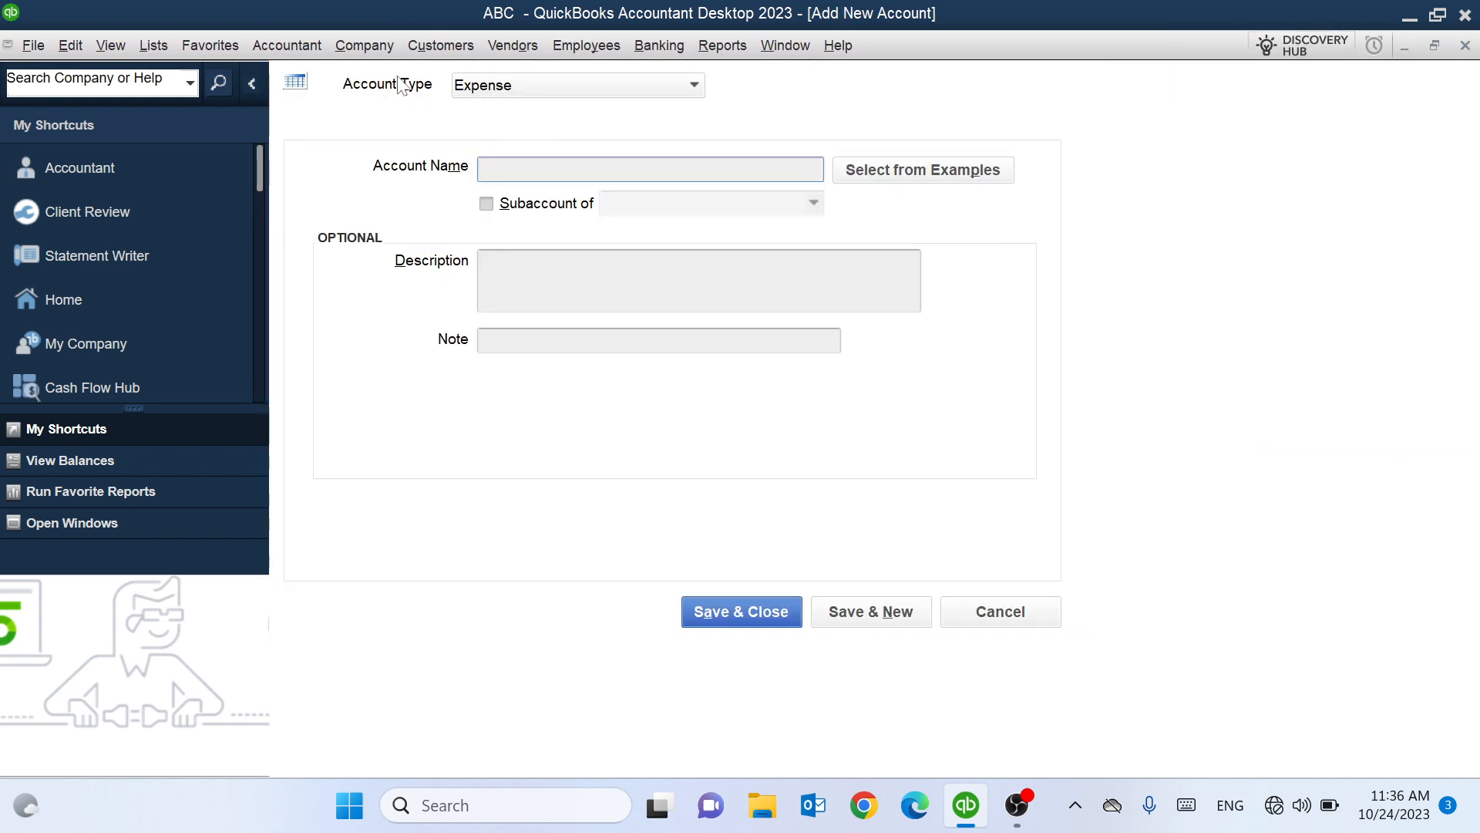
pyautogui.click(688, 90)
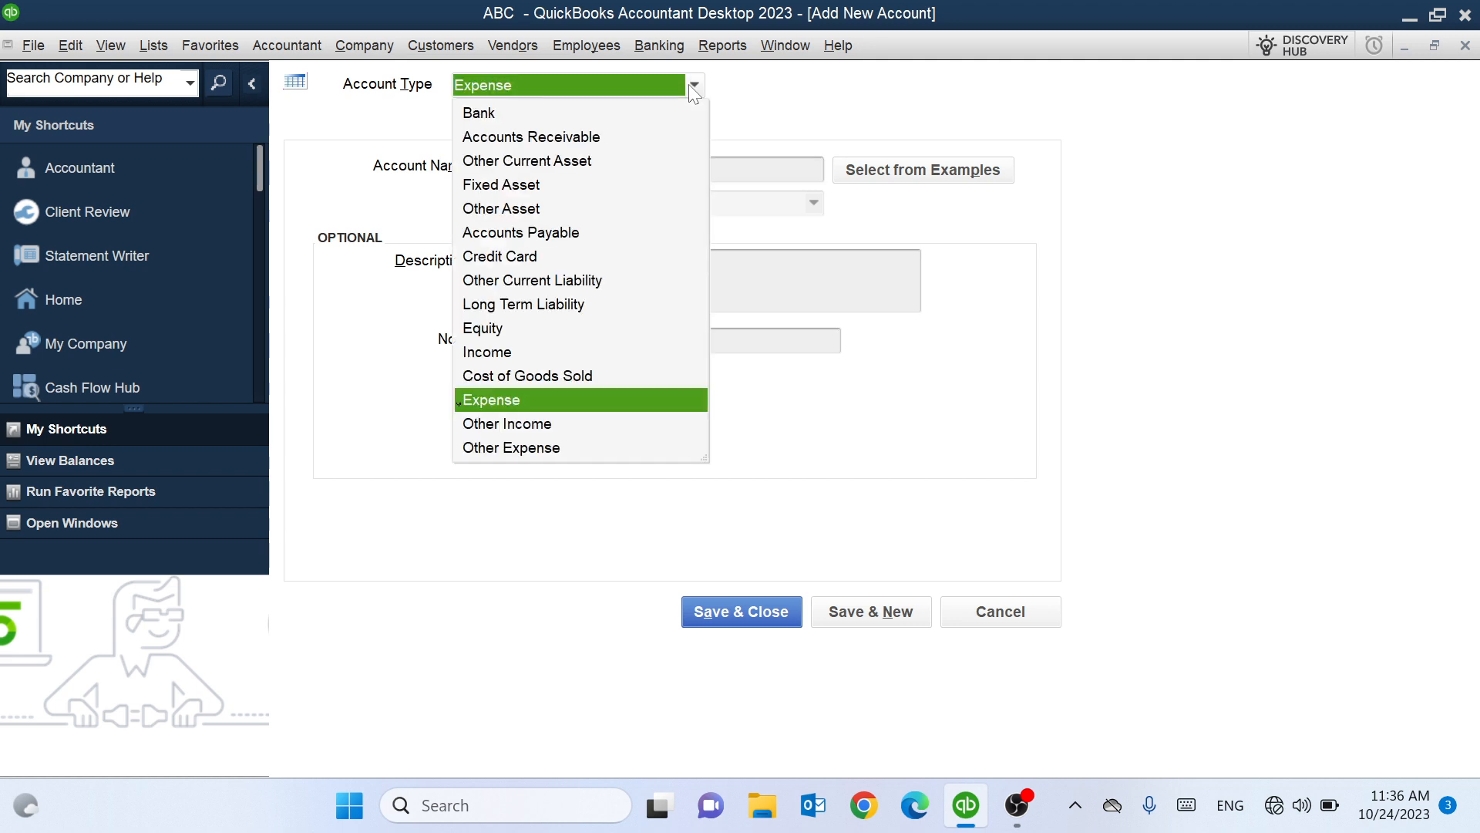
pyautogui.click(487, 399)
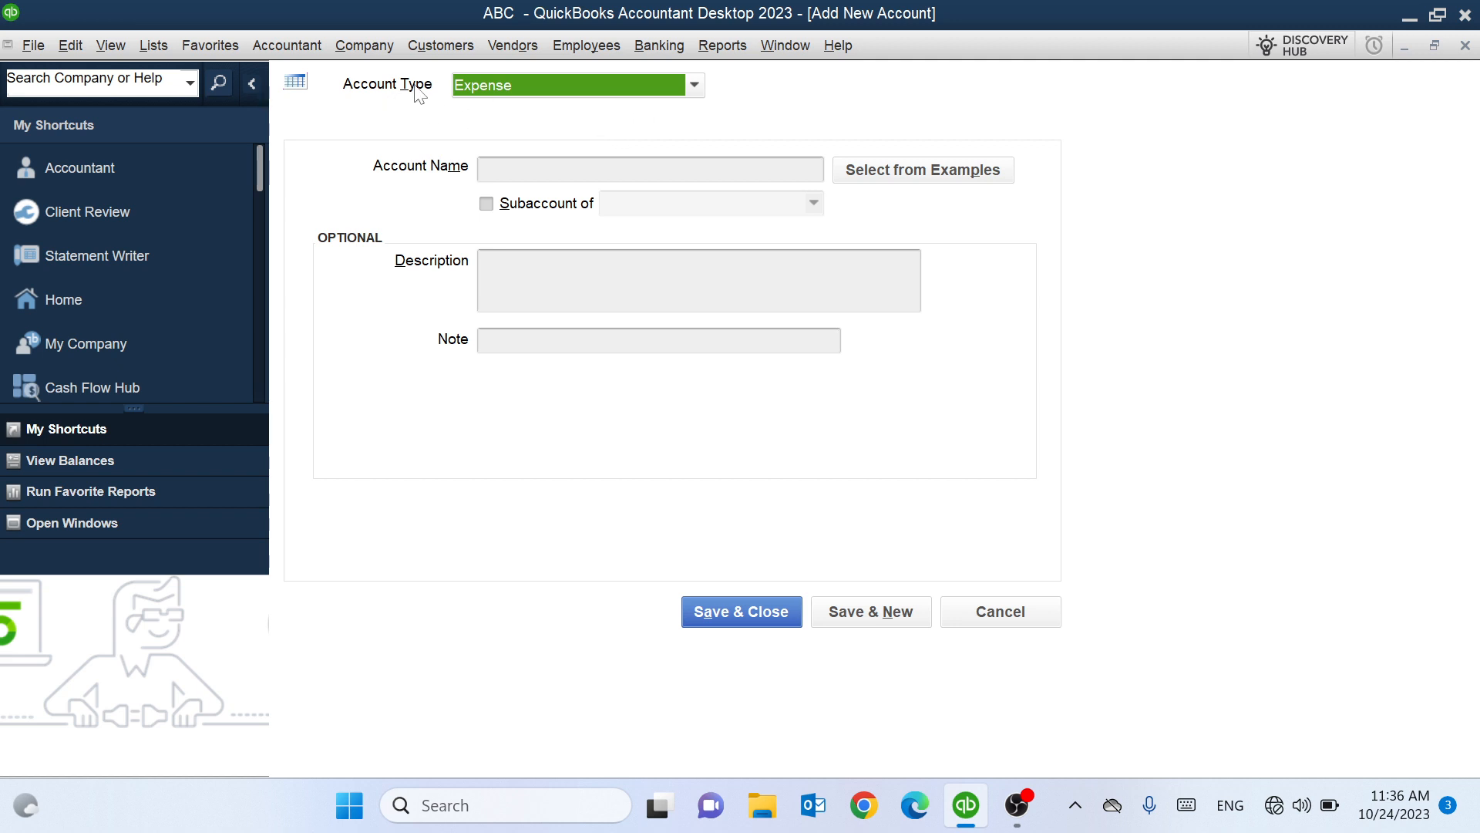
pyautogui.click(695, 86)
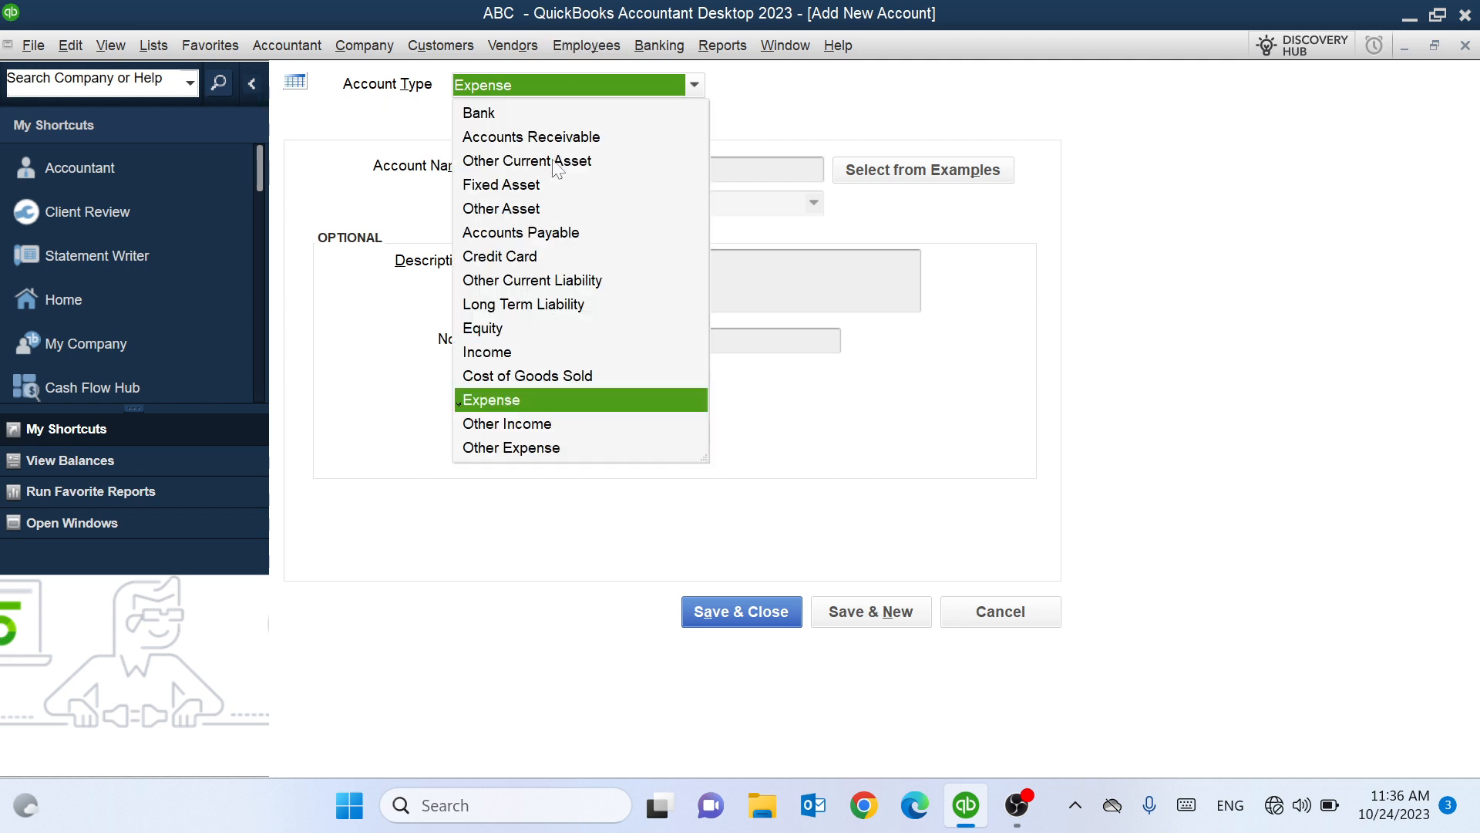
pyautogui.click(734, 117)
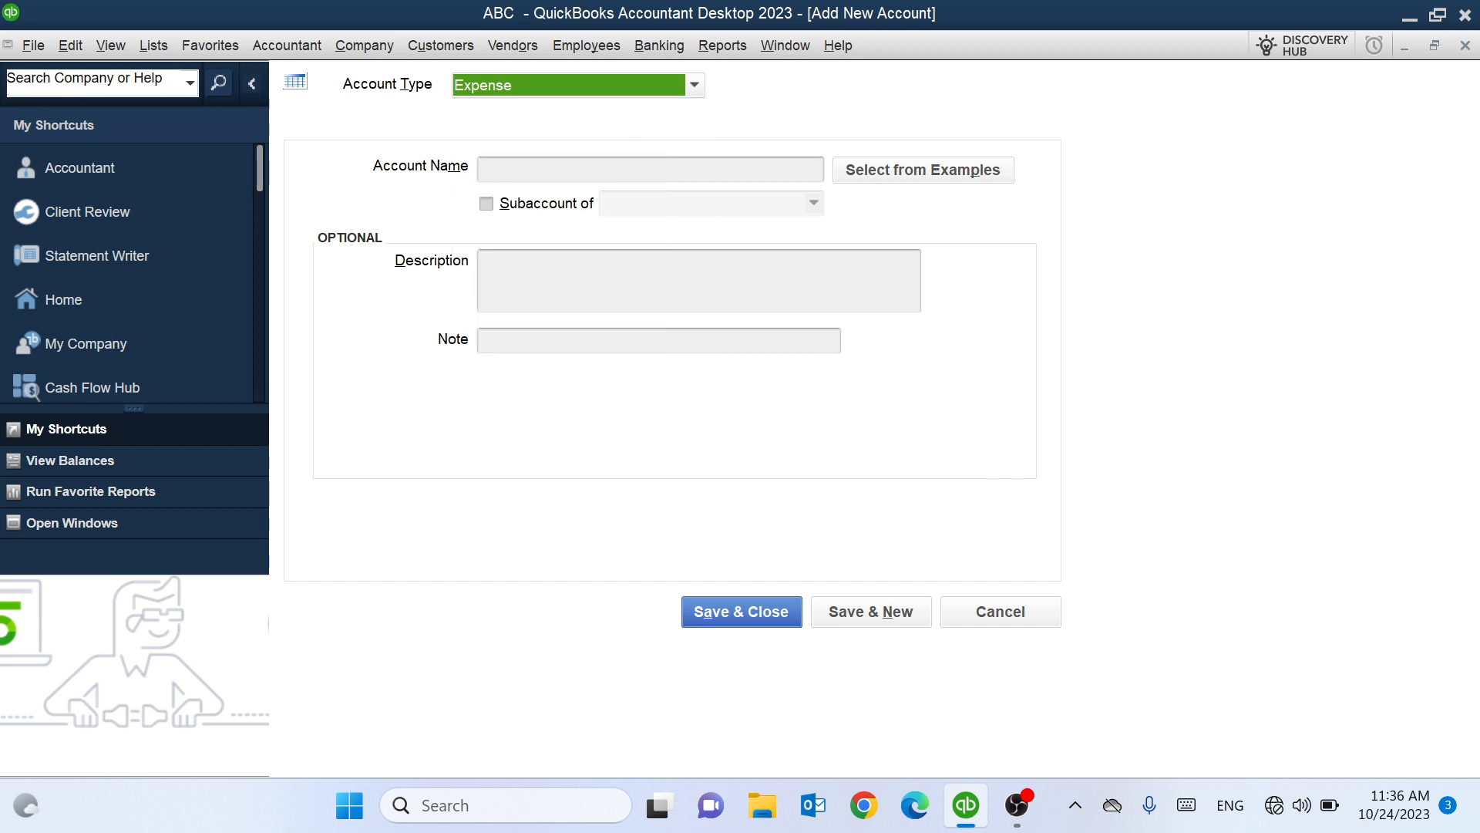
pyautogui.click(487, 169)
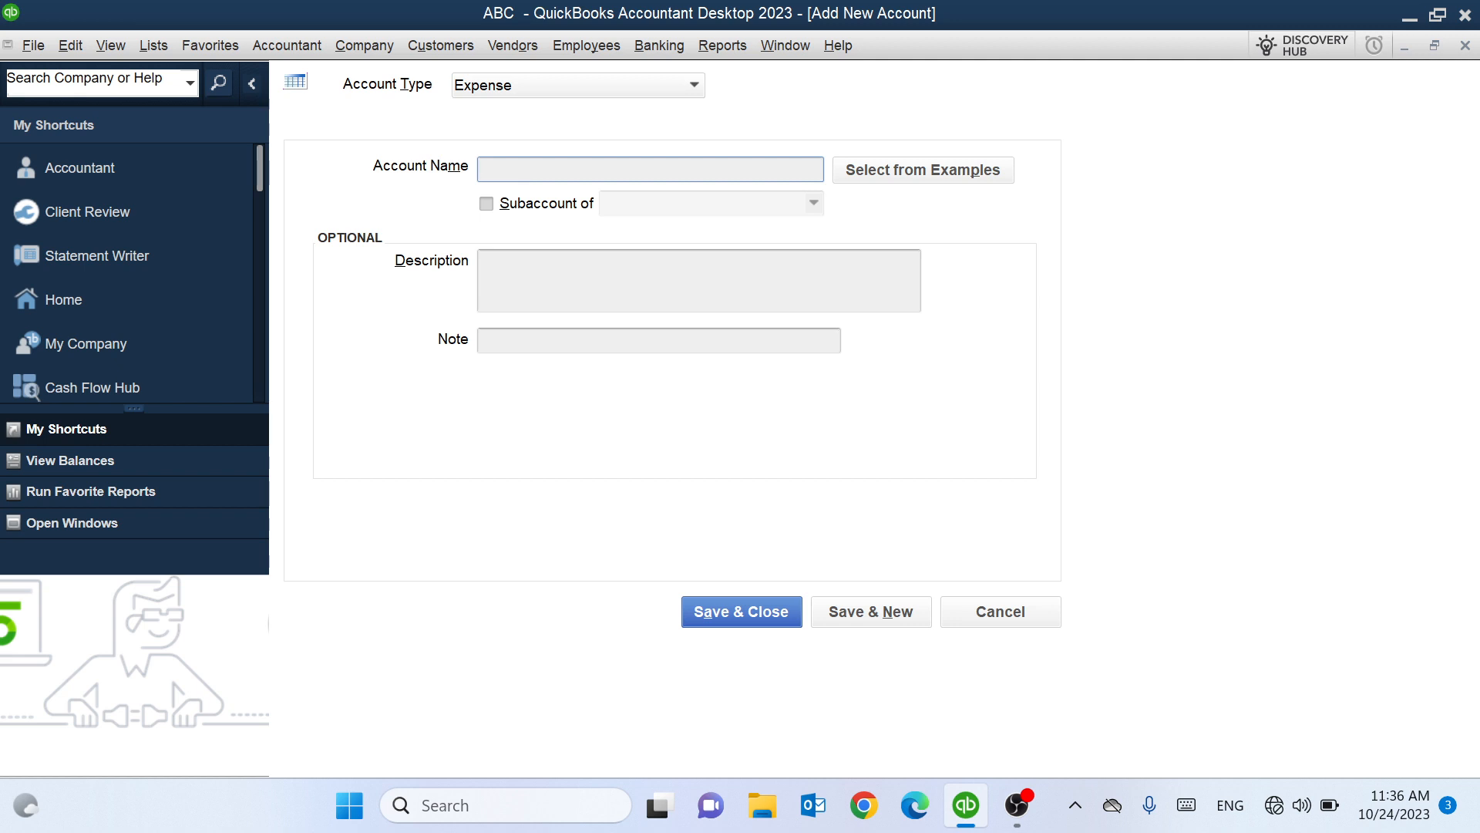
# Enter 'Kitchen Expenses' as the account name, browsing example names without picking one.
pyautogui.write('S')
pyautogui.press('BackSpace')
pyautogui.press('BackSpace')
pyautogui.press('BackSpace')
pyautogui.write('Kitchene')
pyautogui.press('BackSpace')
pyautogui.write('E')
pyautogui.write('xpesn')
pyautogui.write('ses')
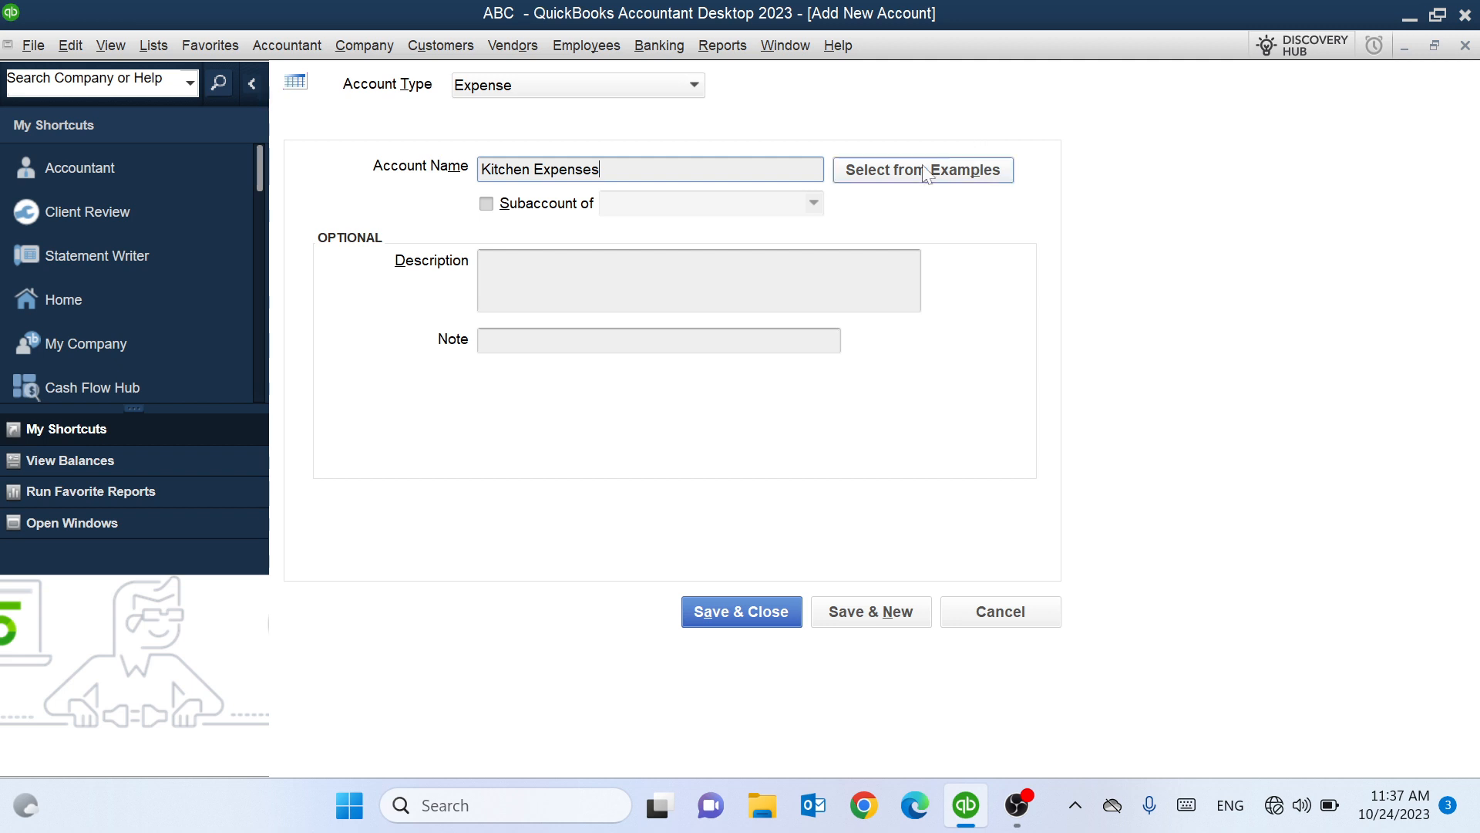
pyautogui.click(942, 181)
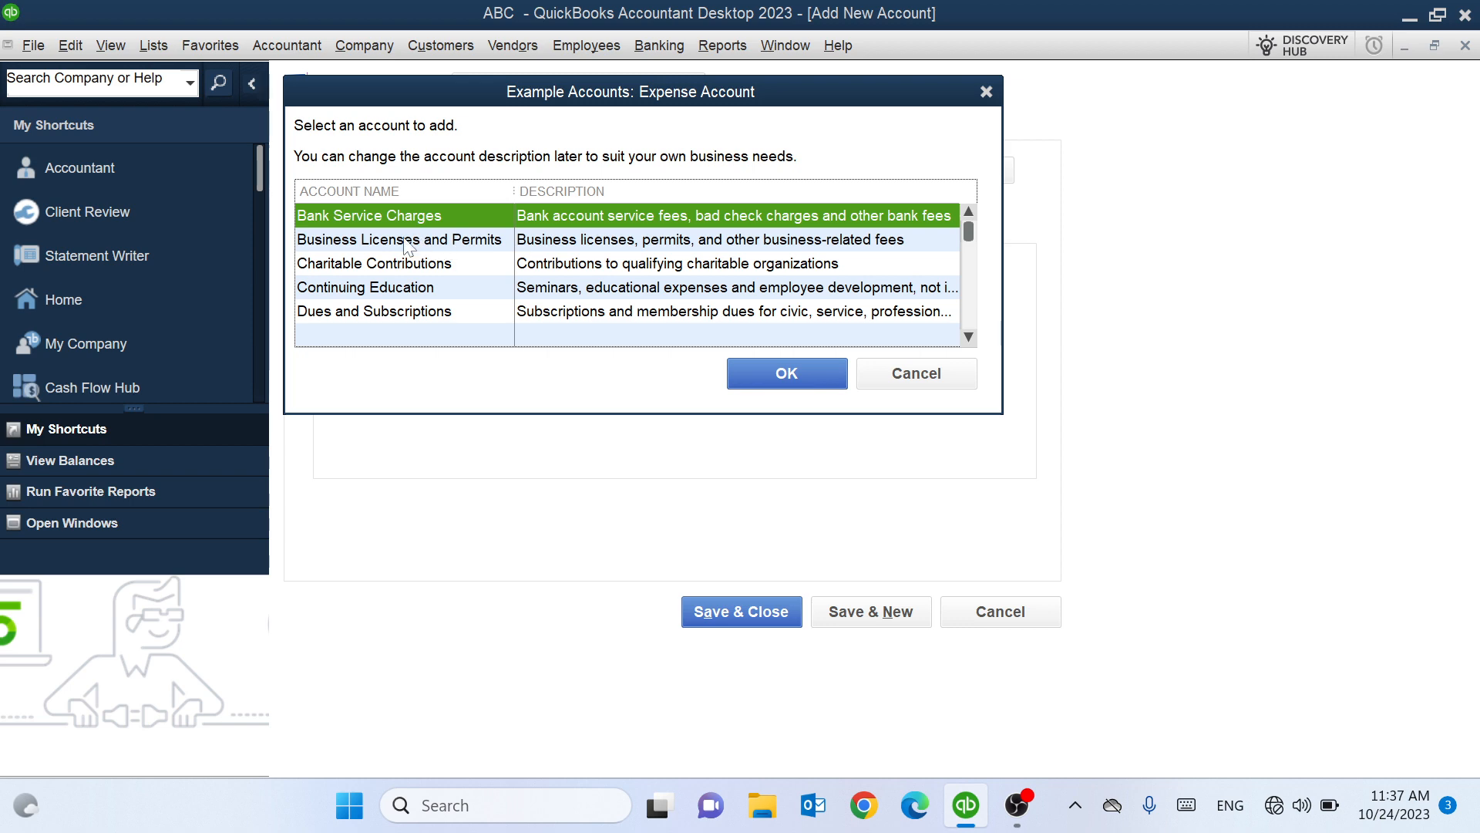
pyautogui.click(987, 93)
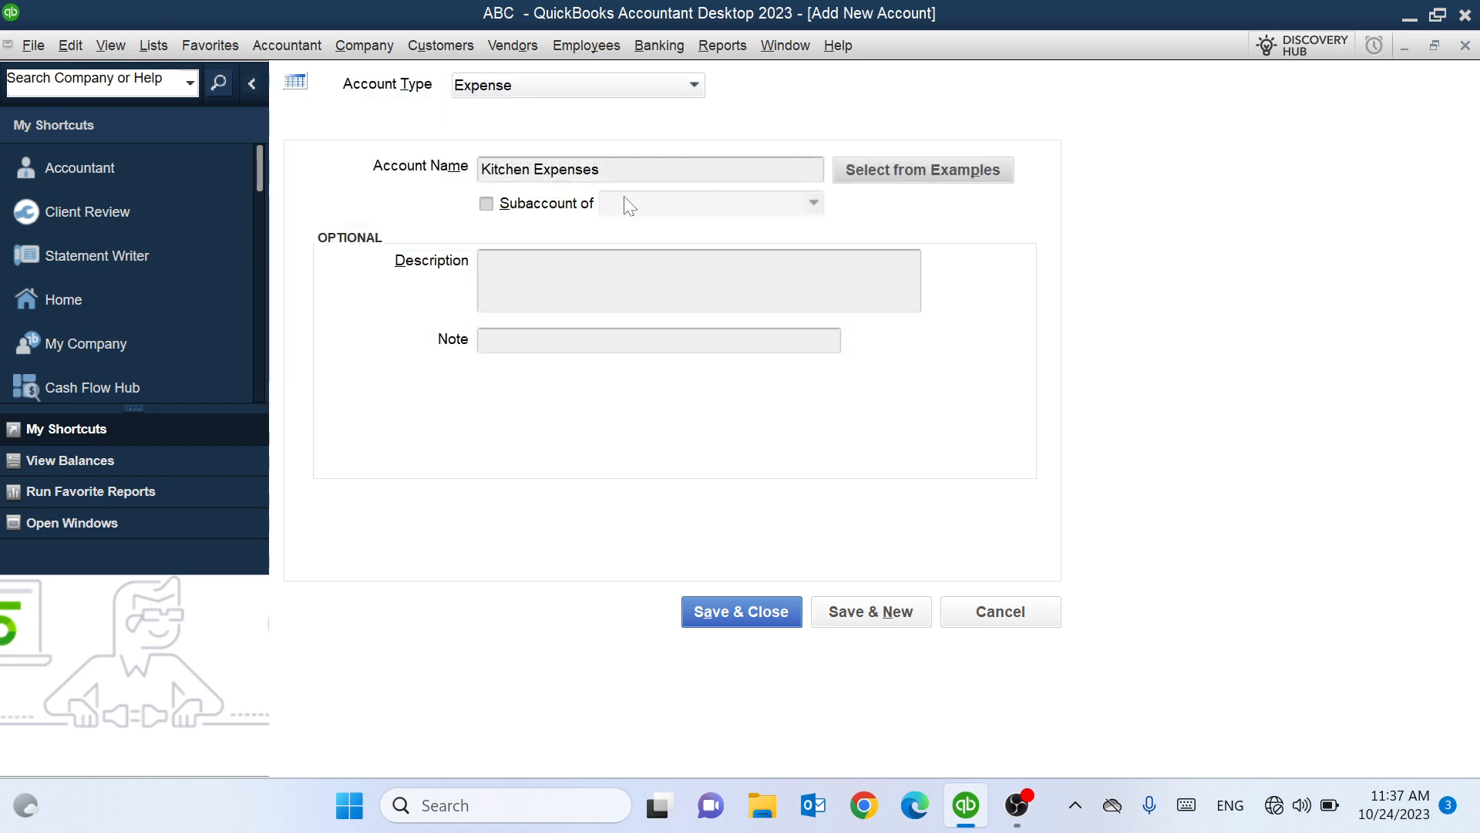
# Leave Kitchen Expenses as a top-level account, not a subaccount, and save it.
pyautogui.click(497, 210)
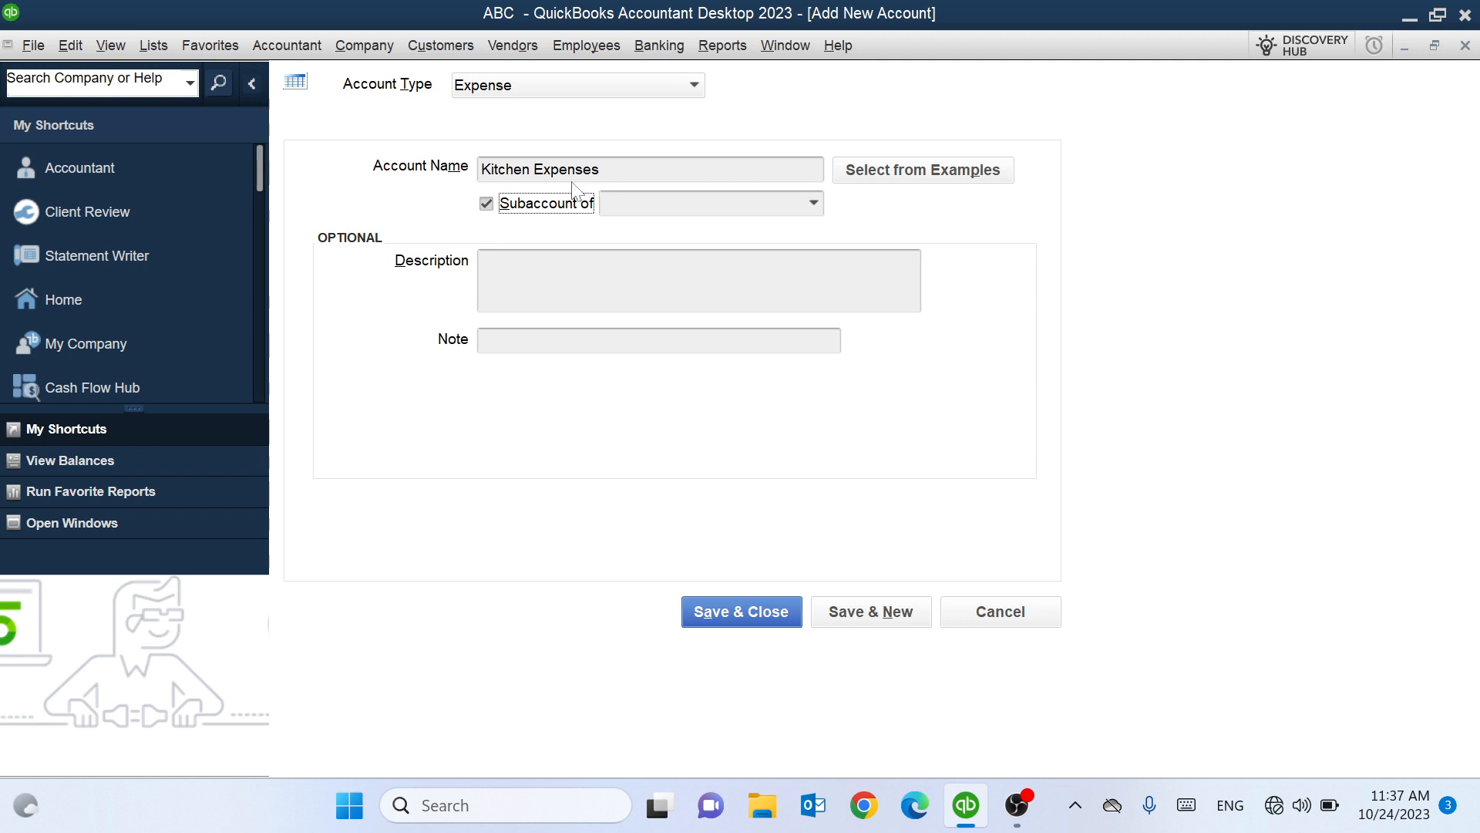
pyautogui.click(487, 204)
pyautogui.click(486, 205)
pyautogui.click(814, 202)
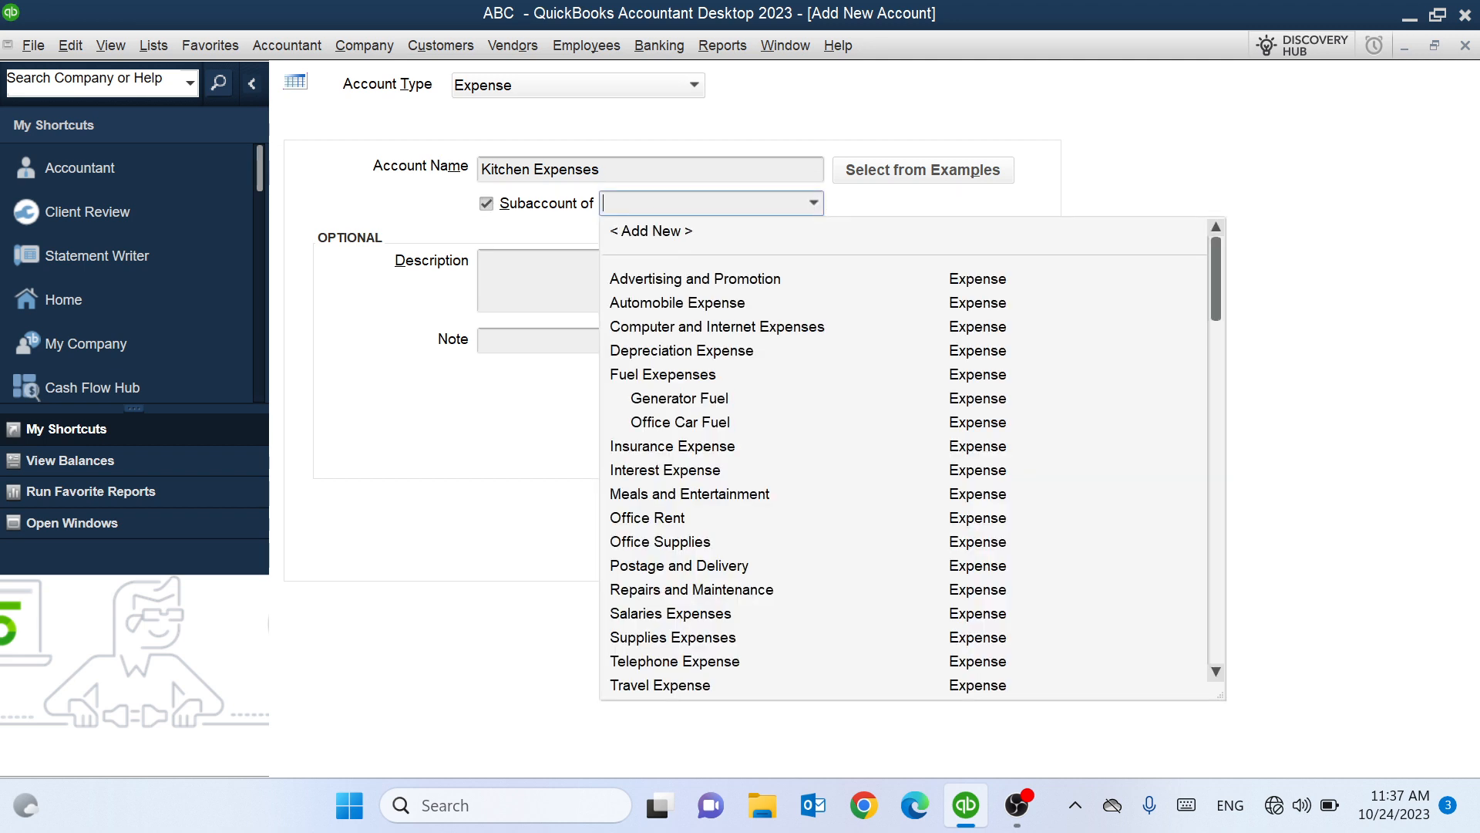
pyautogui.click(486, 203)
pyautogui.click(487, 203)
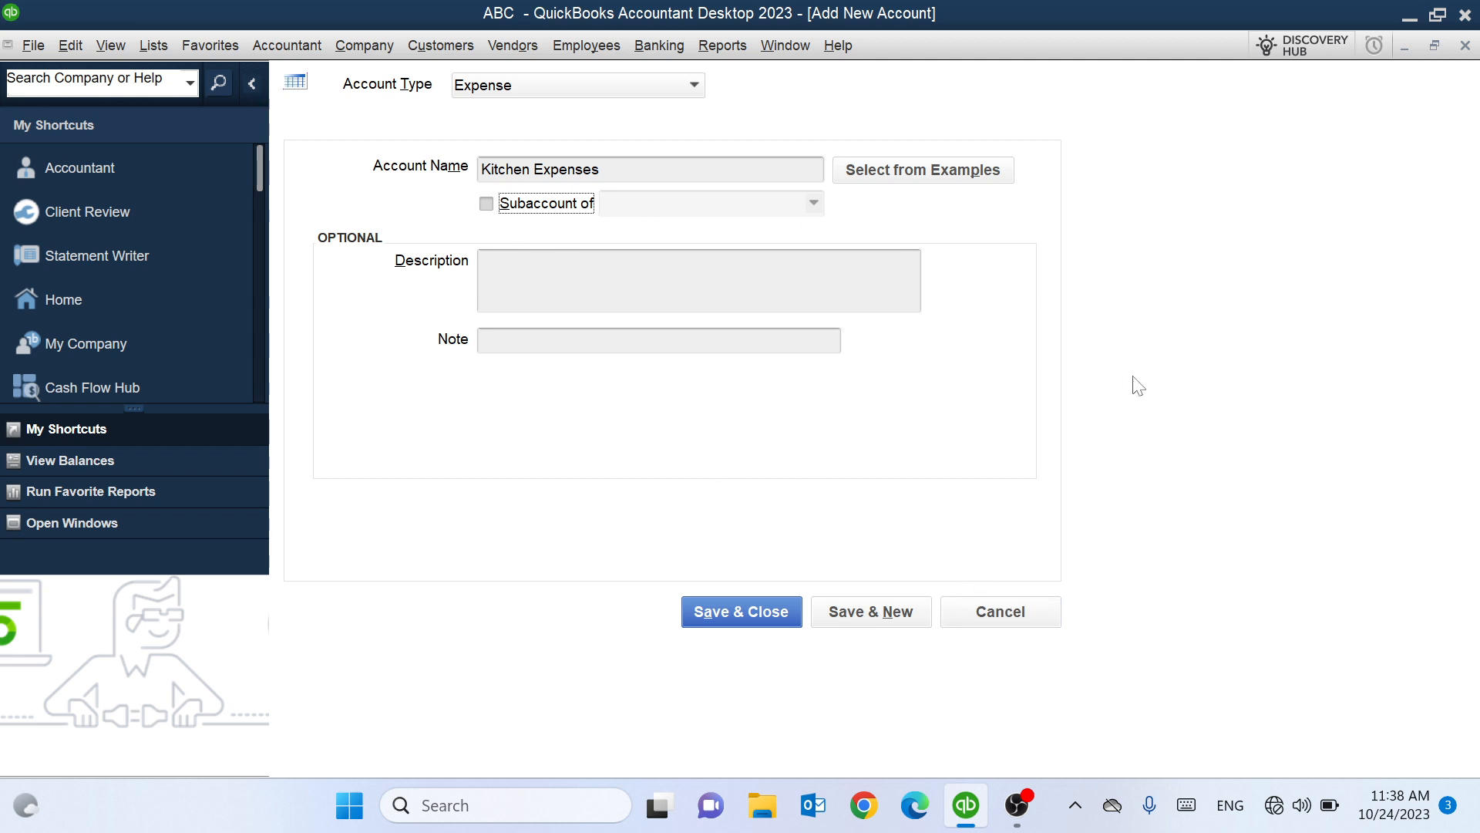
pyautogui.click(731, 616)
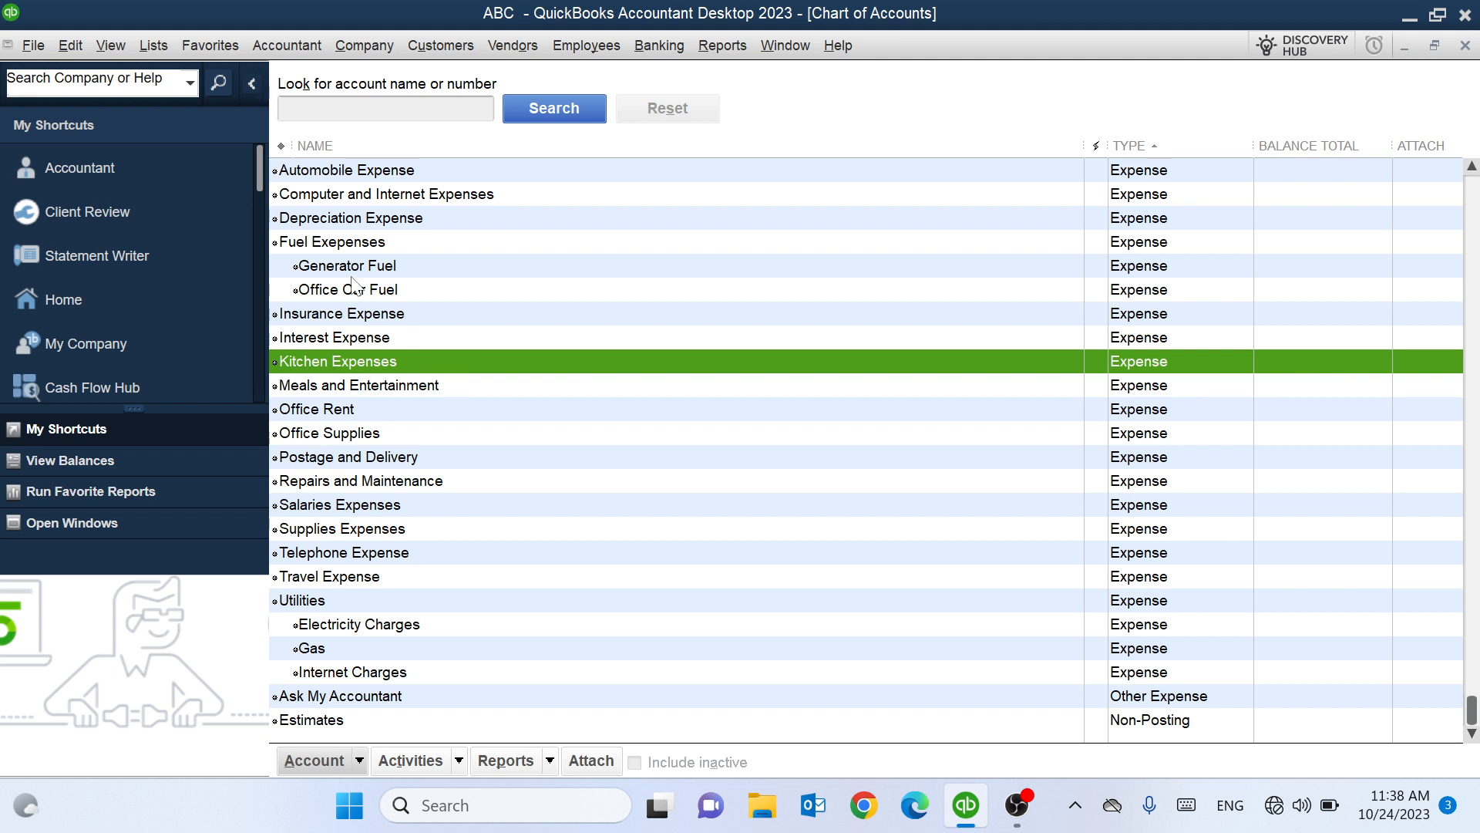
# Start another new Expense account from the account list's right-click menu.
pyautogui.rightClick(373, 341)
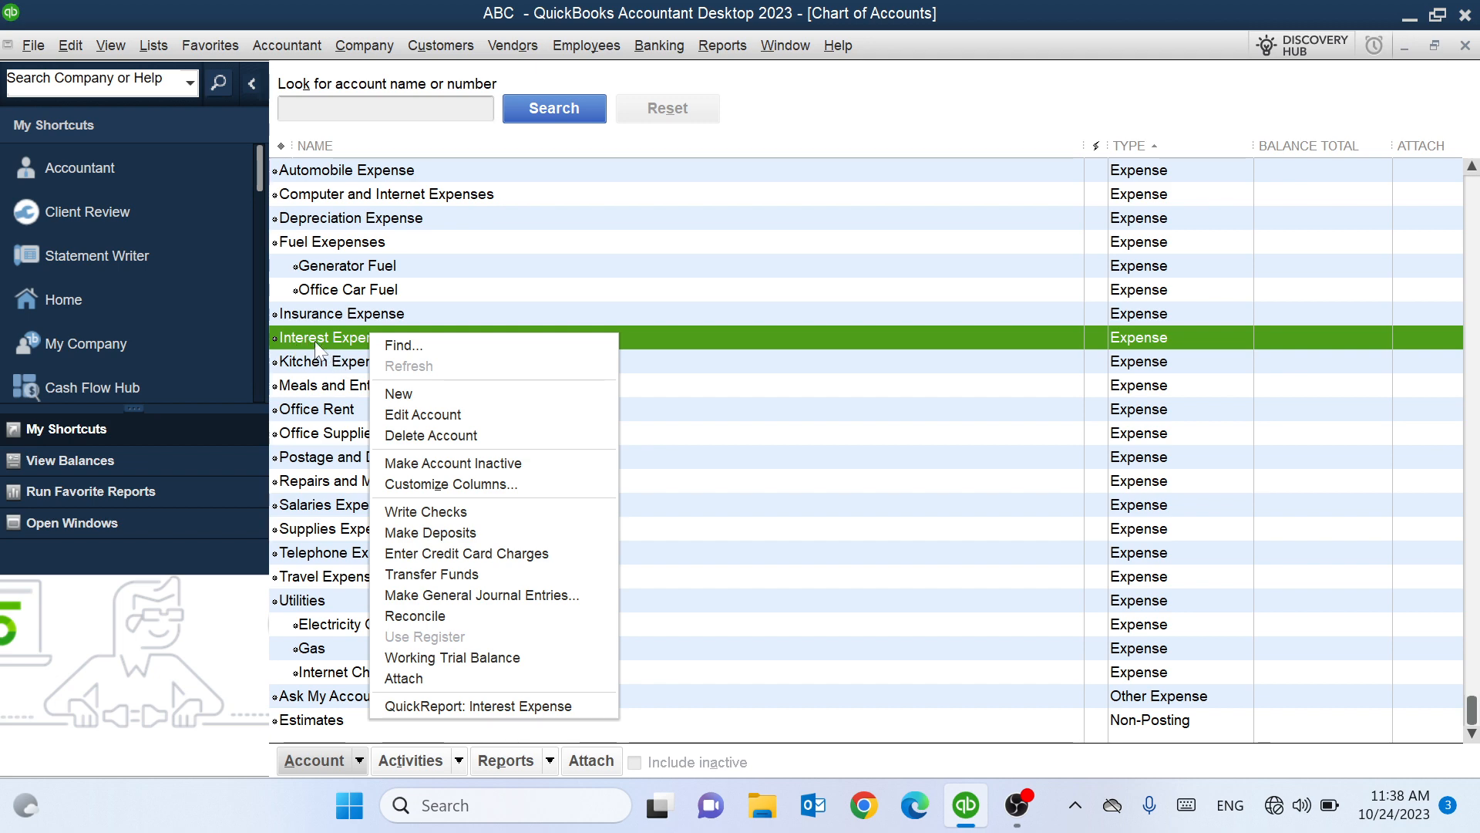
pyautogui.click(394, 395)
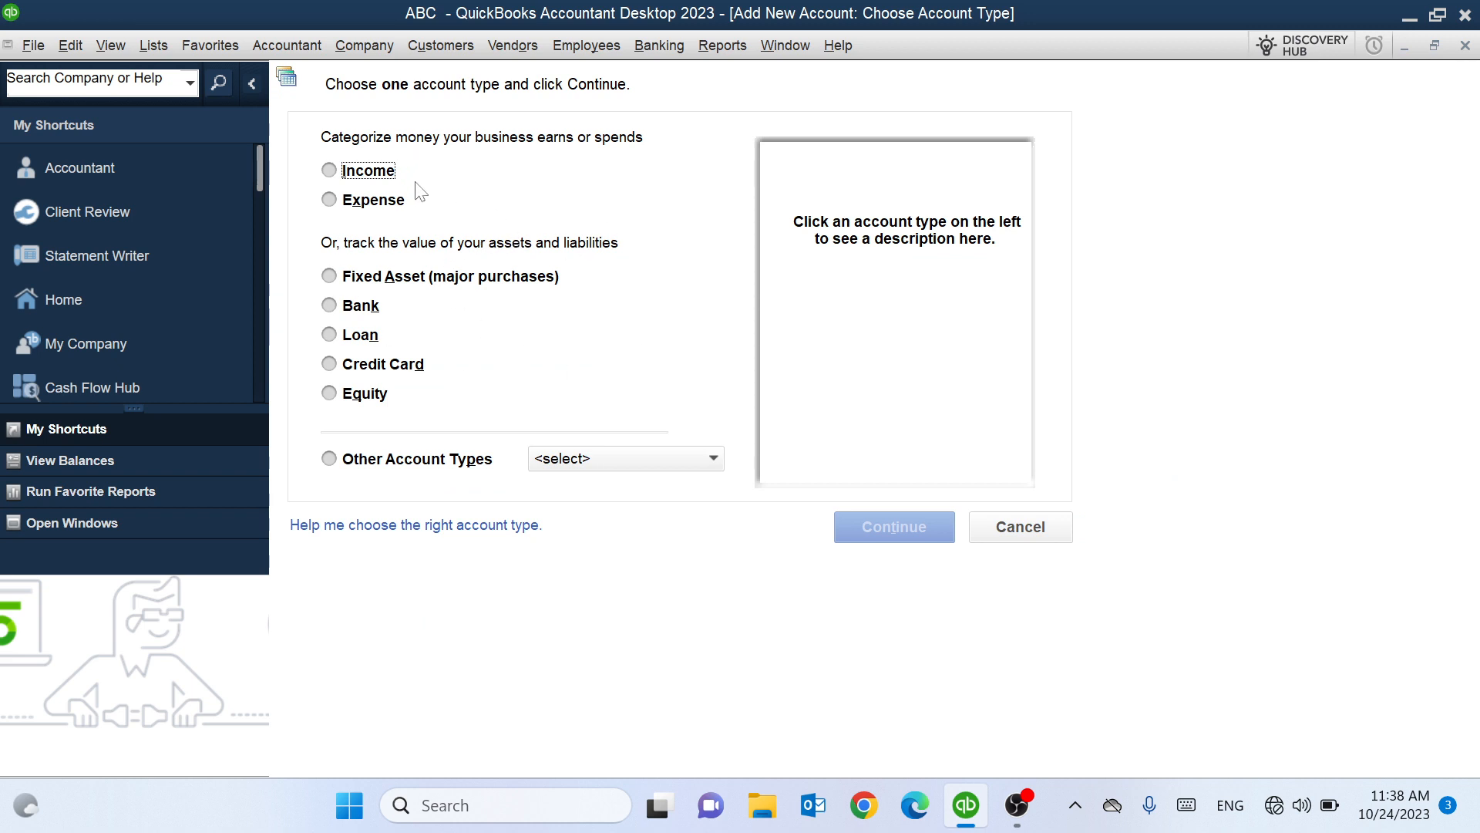
pyautogui.click(385, 202)
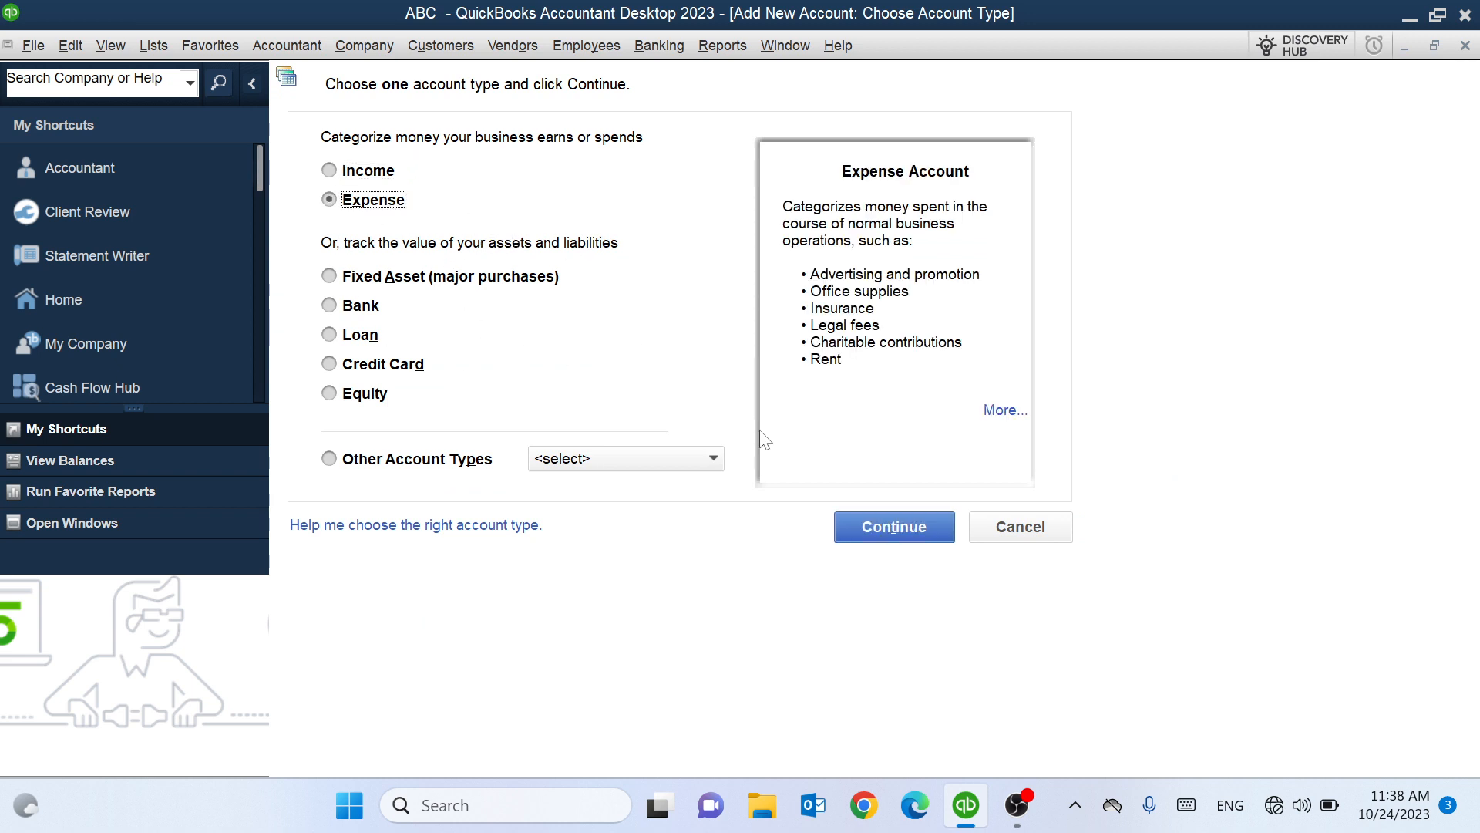
pyautogui.click(886, 532)
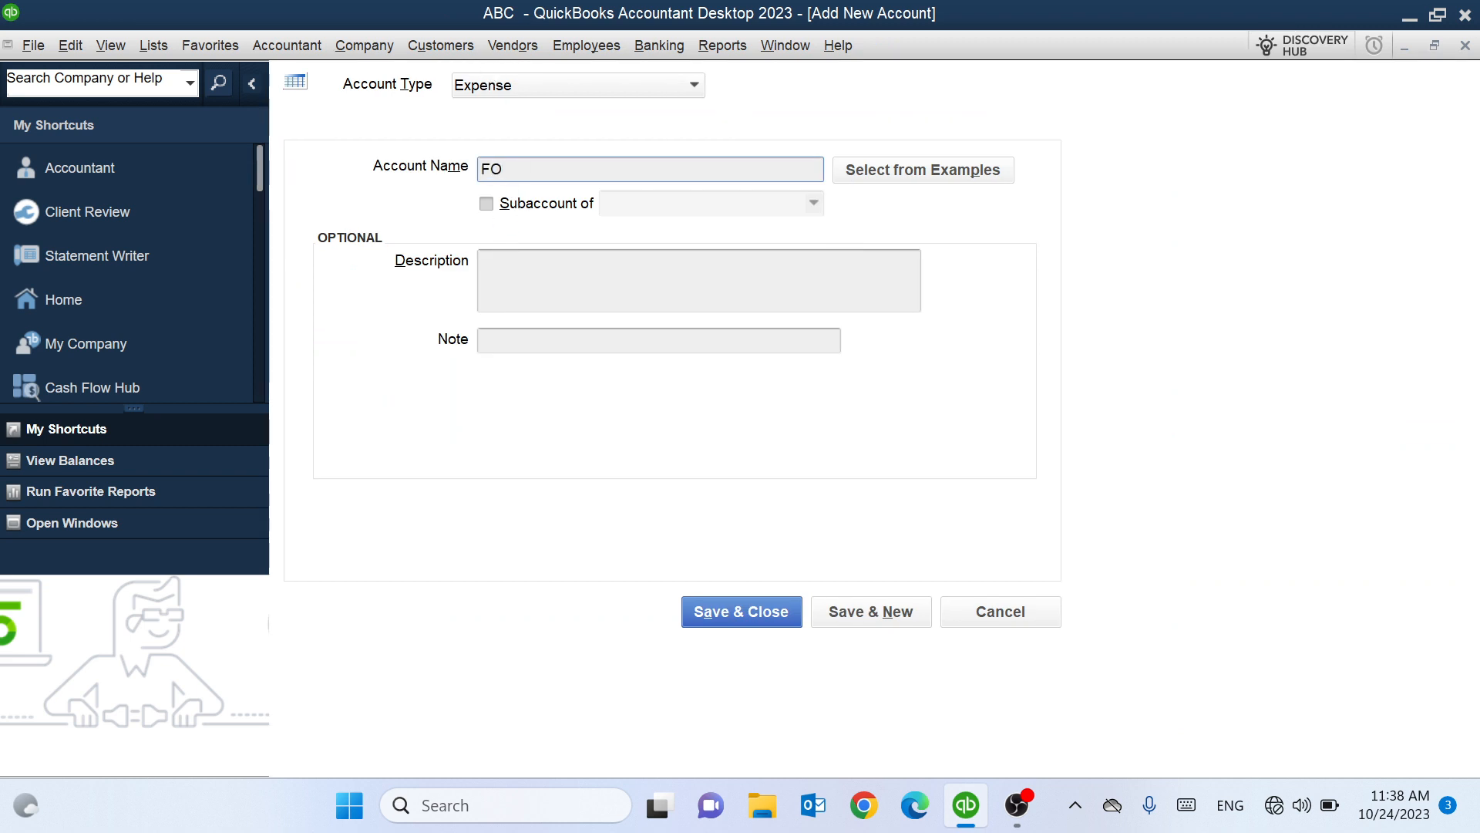
# Save 'Food Expenses' as a subaccount of Kitchen Expenses, then cancel the blank follow-up form.
pyautogui.write('Food Expenses')
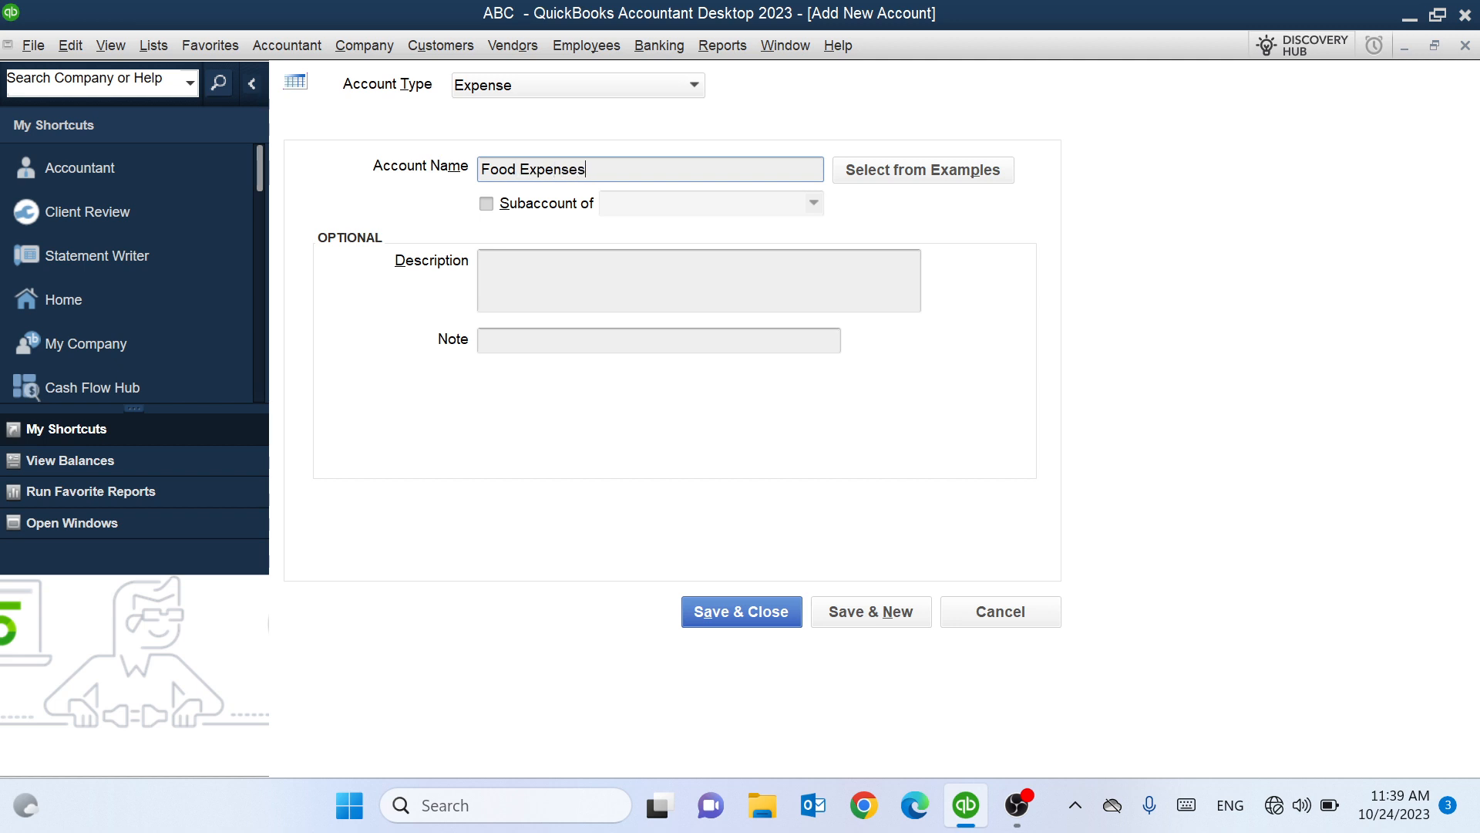
pyautogui.click(487, 207)
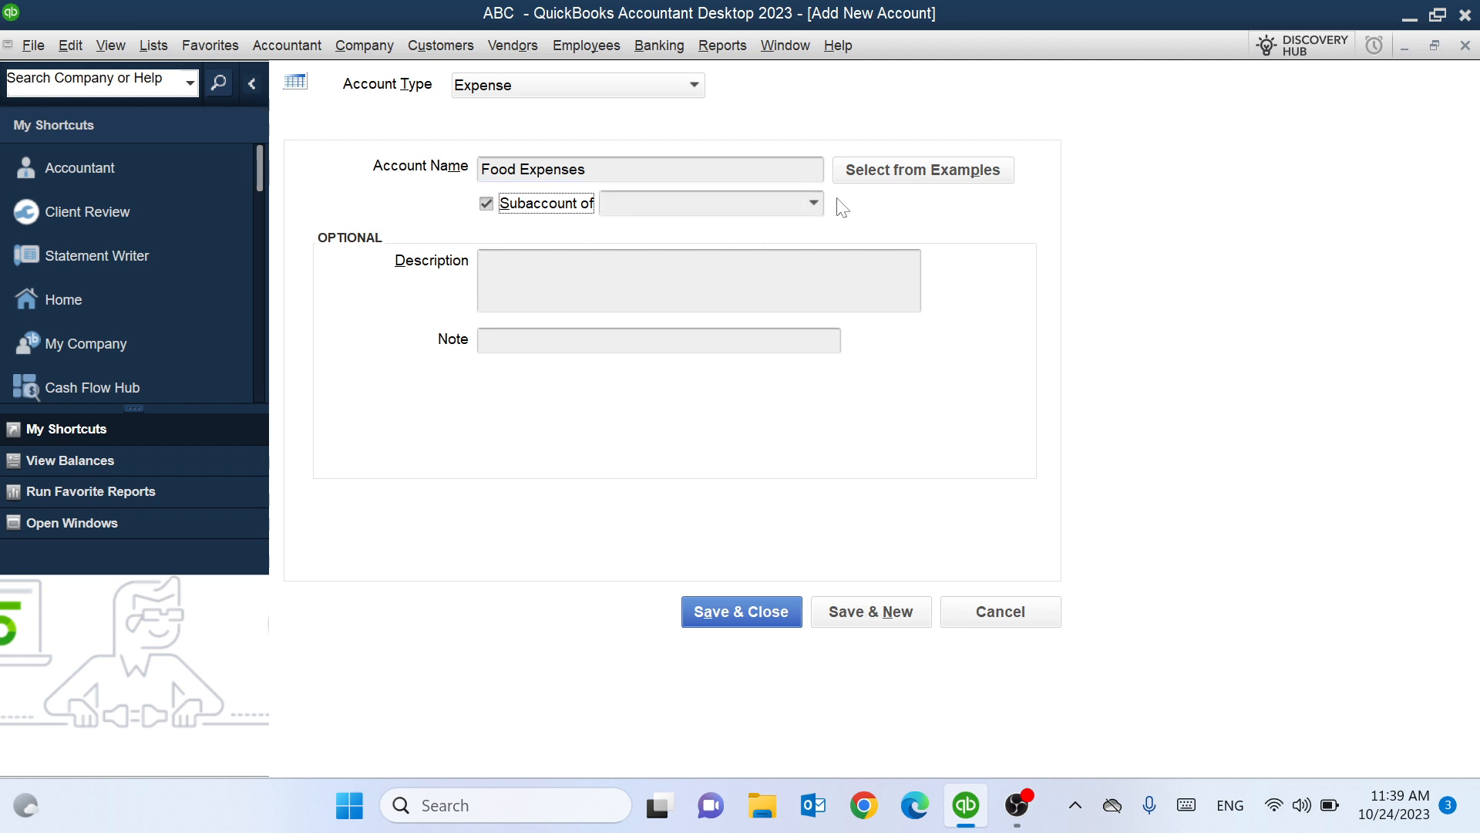
pyautogui.click(815, 204)
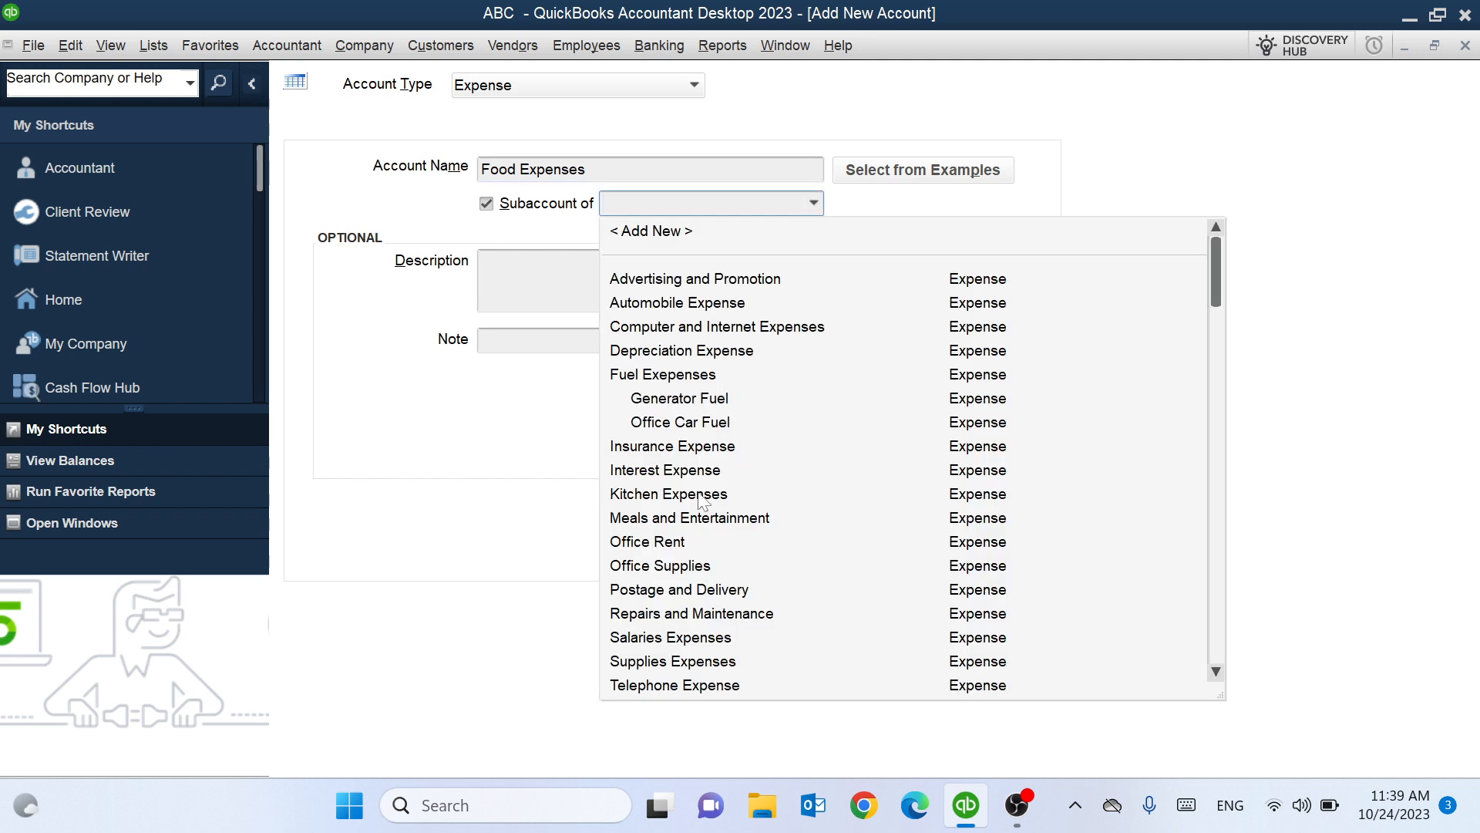
pyautogui.click(689, 493)
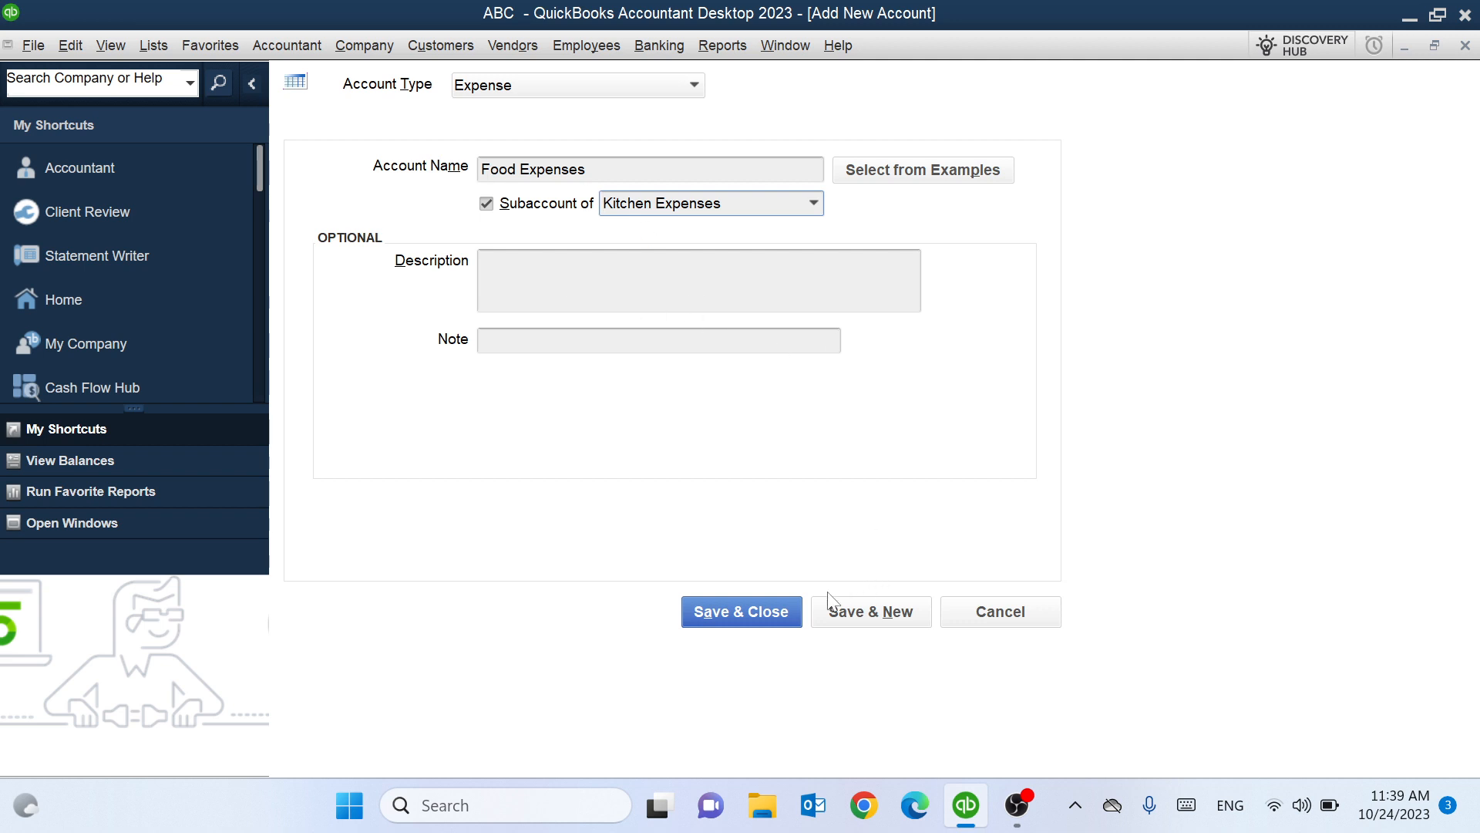
pyautogui.click(848, 617)
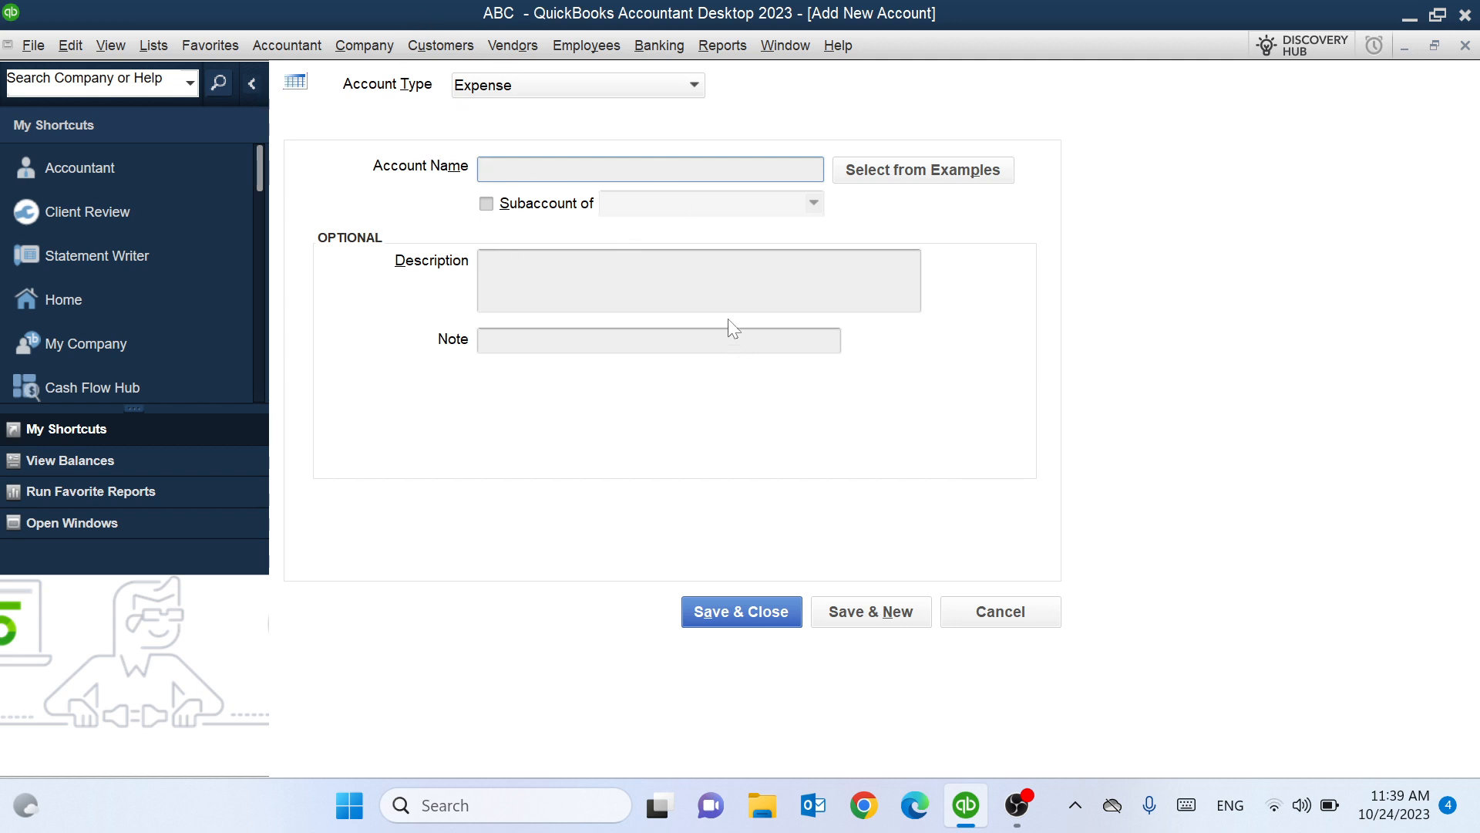
pyautogui.click(999, 614)
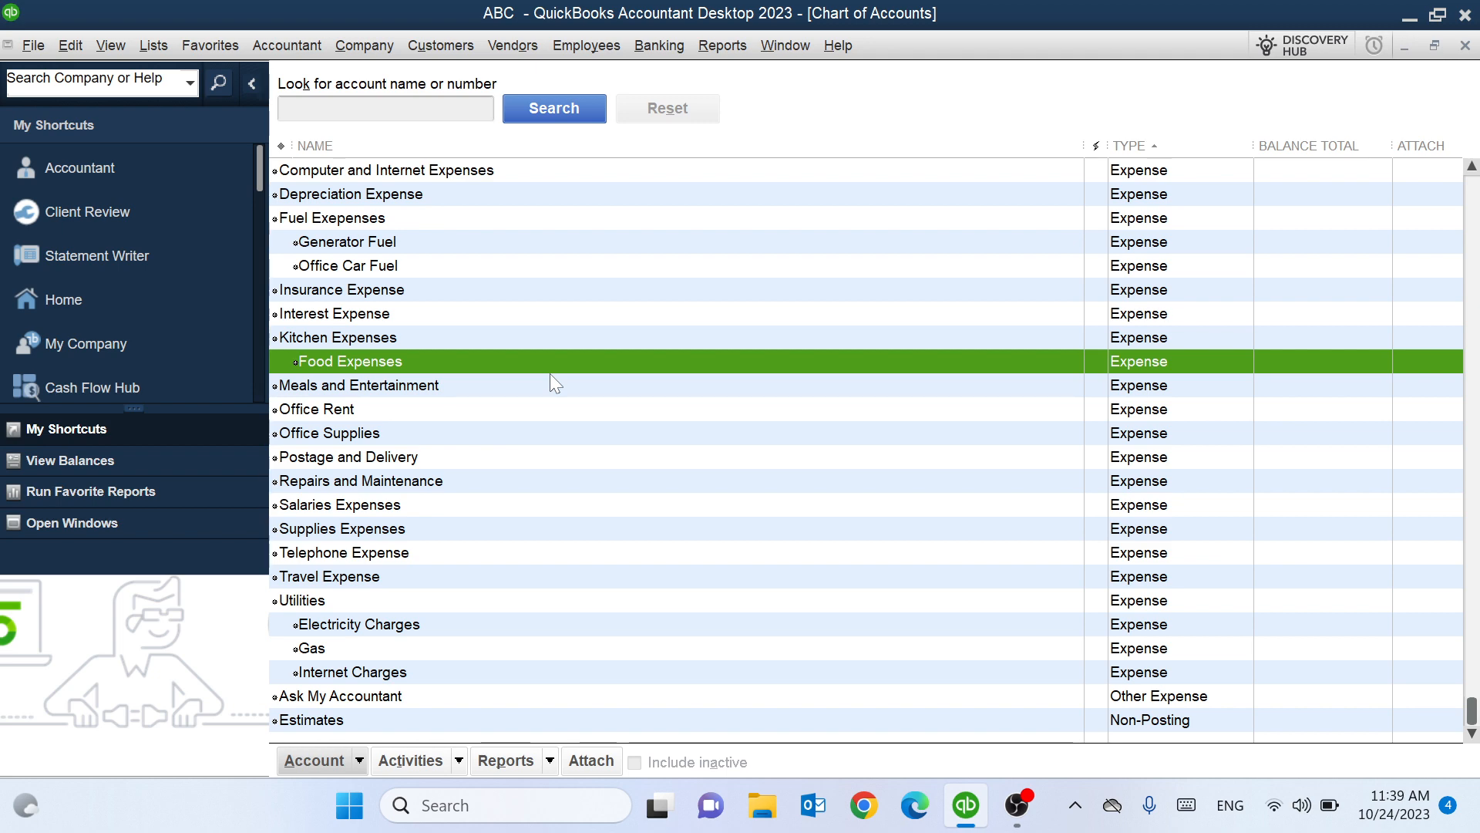
# Start a new account with Ctrl+N, choosing Bank after previewing Income and Fixed Asset.
pyautogui.hotkey('ctrl', 'n')
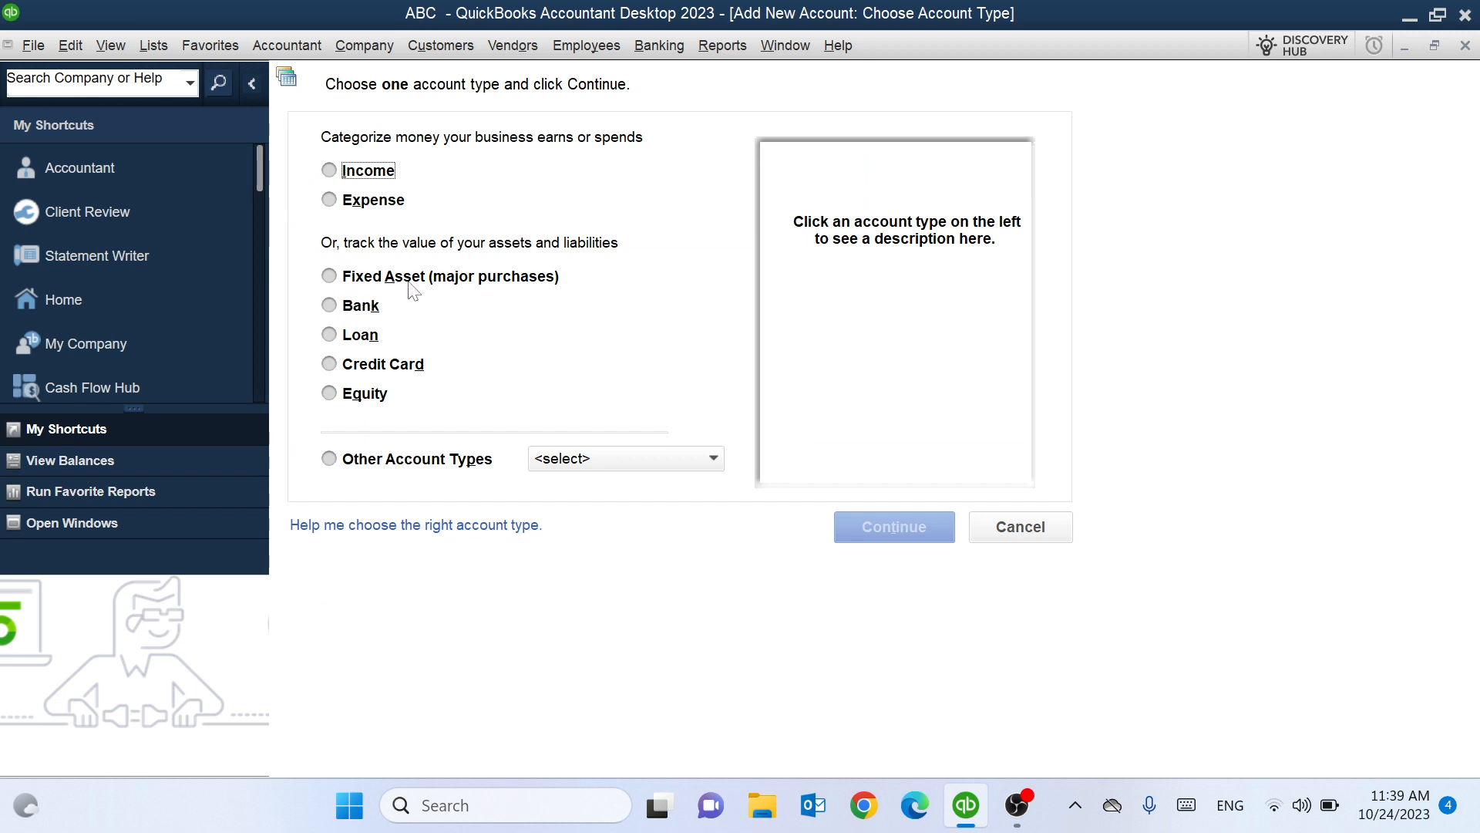
pyautogui.click(375, 177)
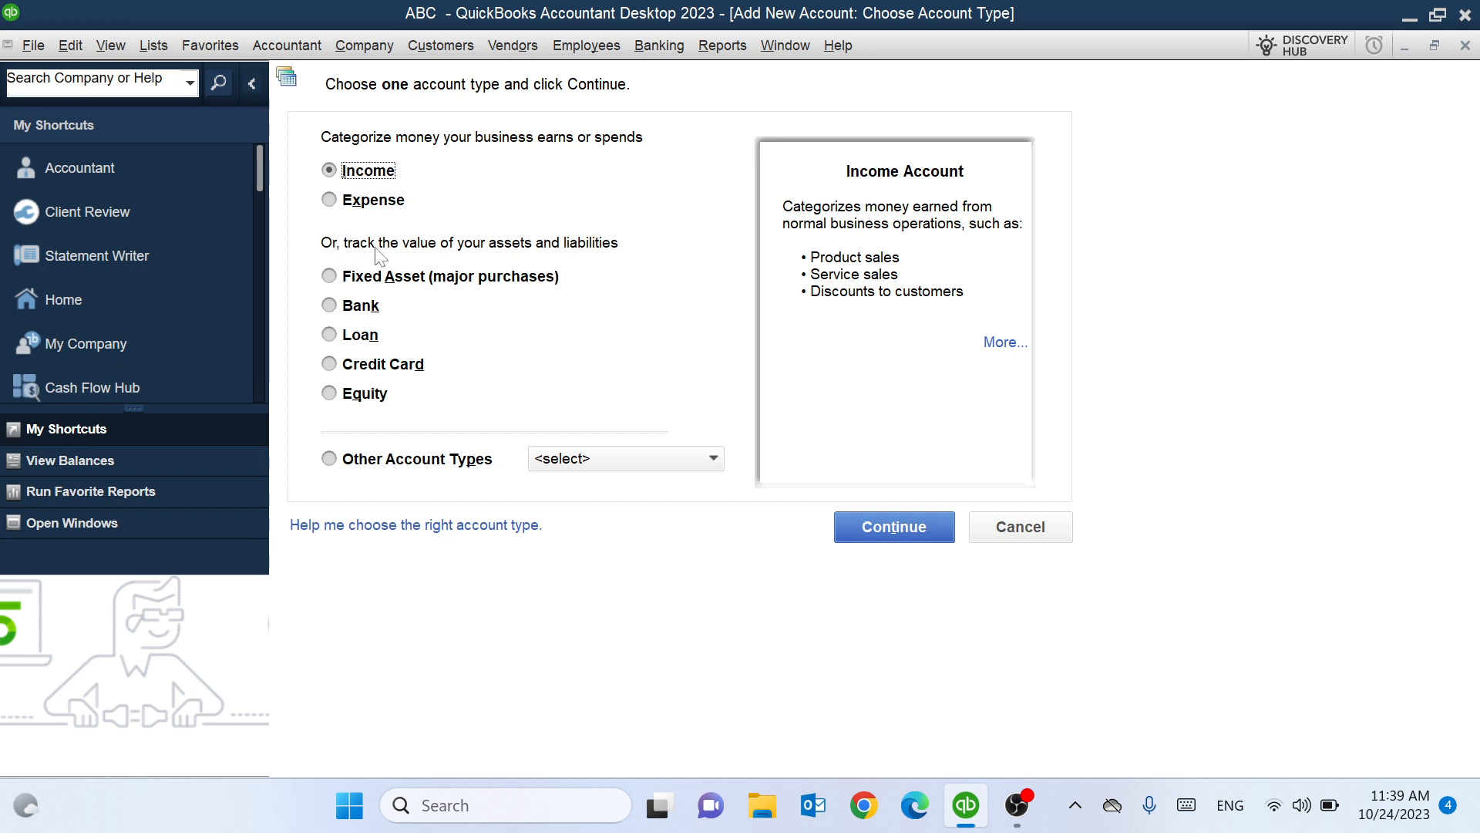
pyautogui.click(337, 280)
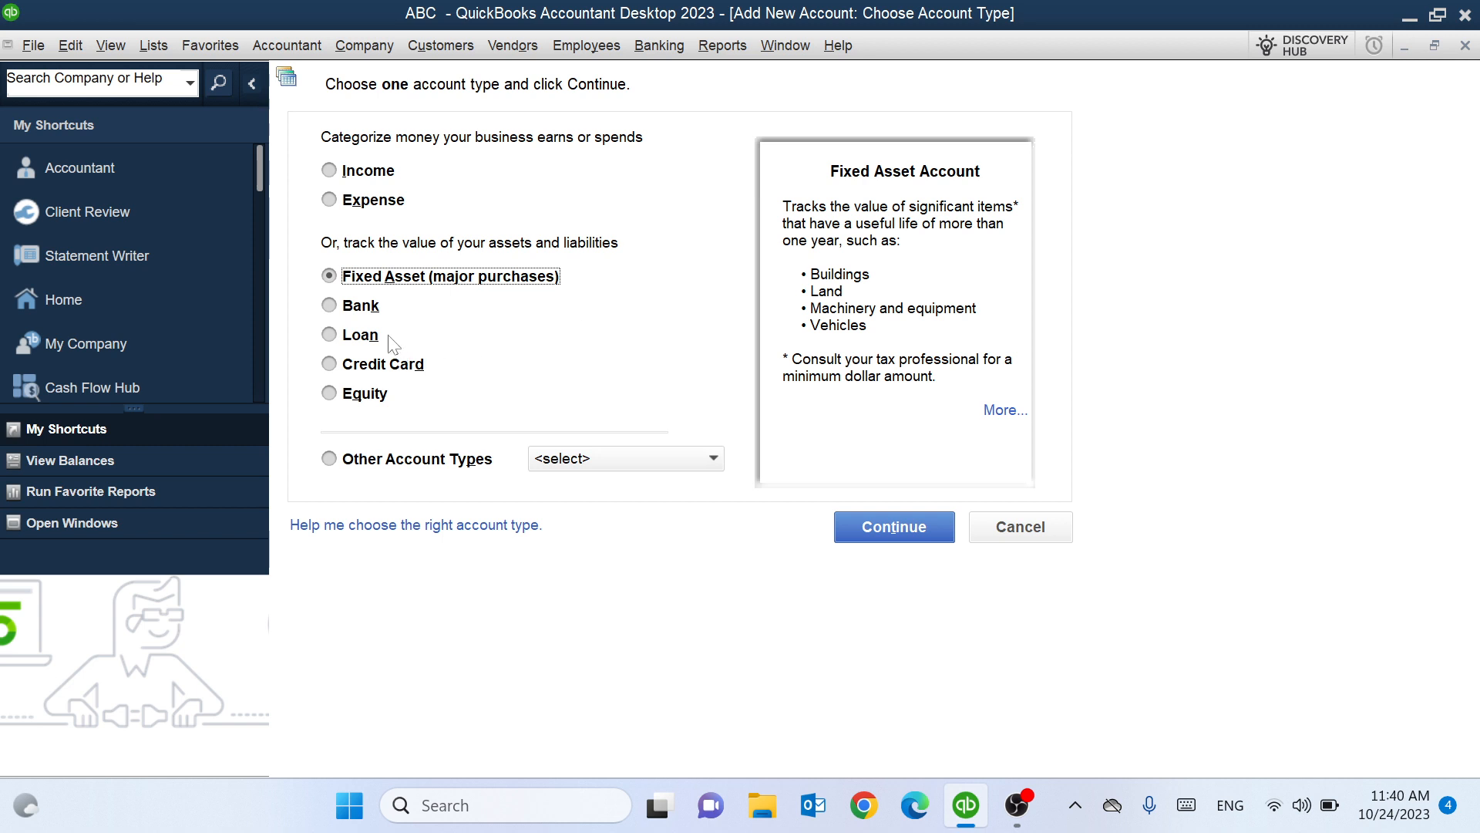
pyautogui.click(360, 309)
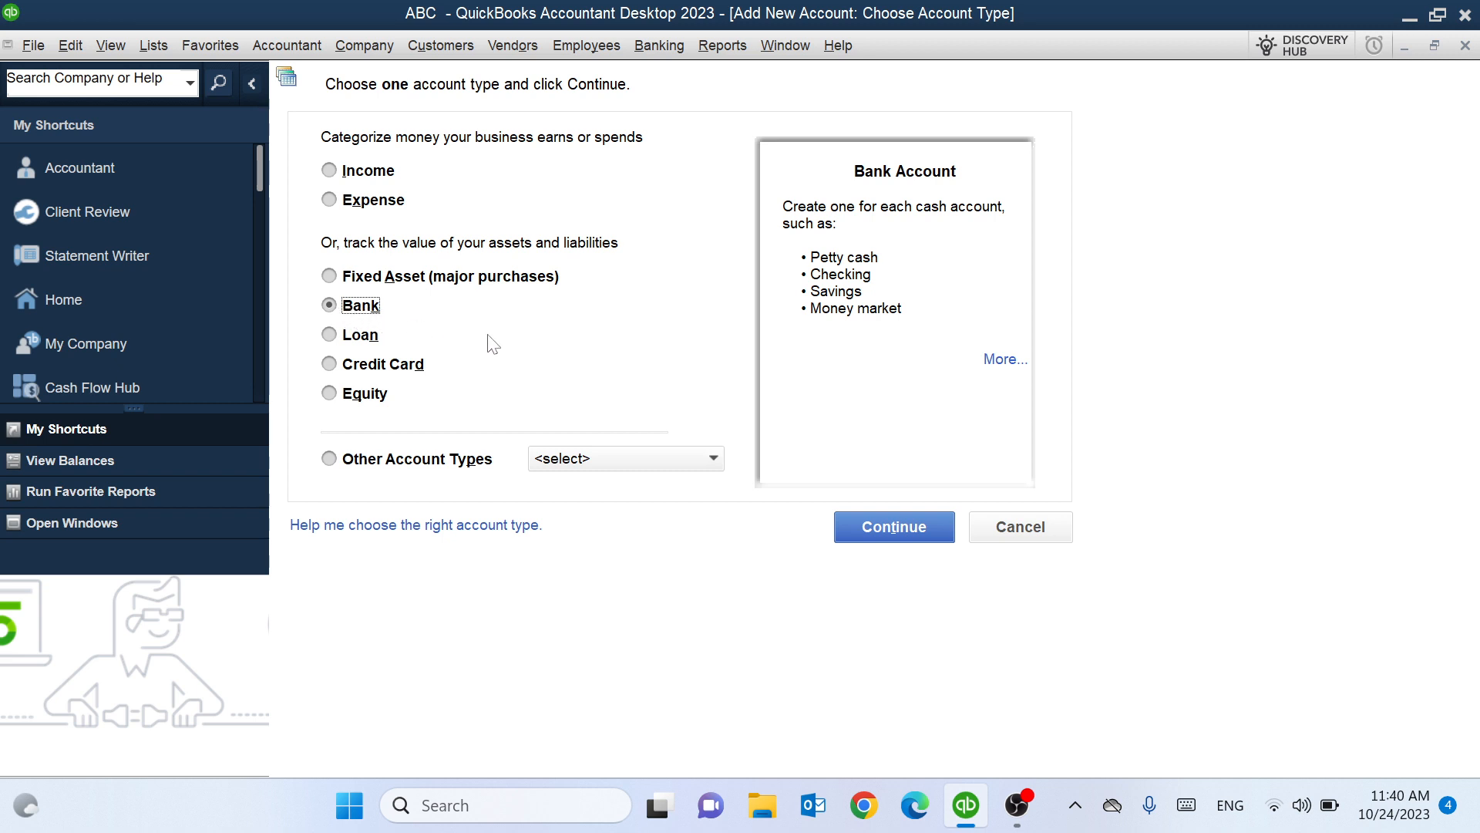
pyautogui.click(930, 527)
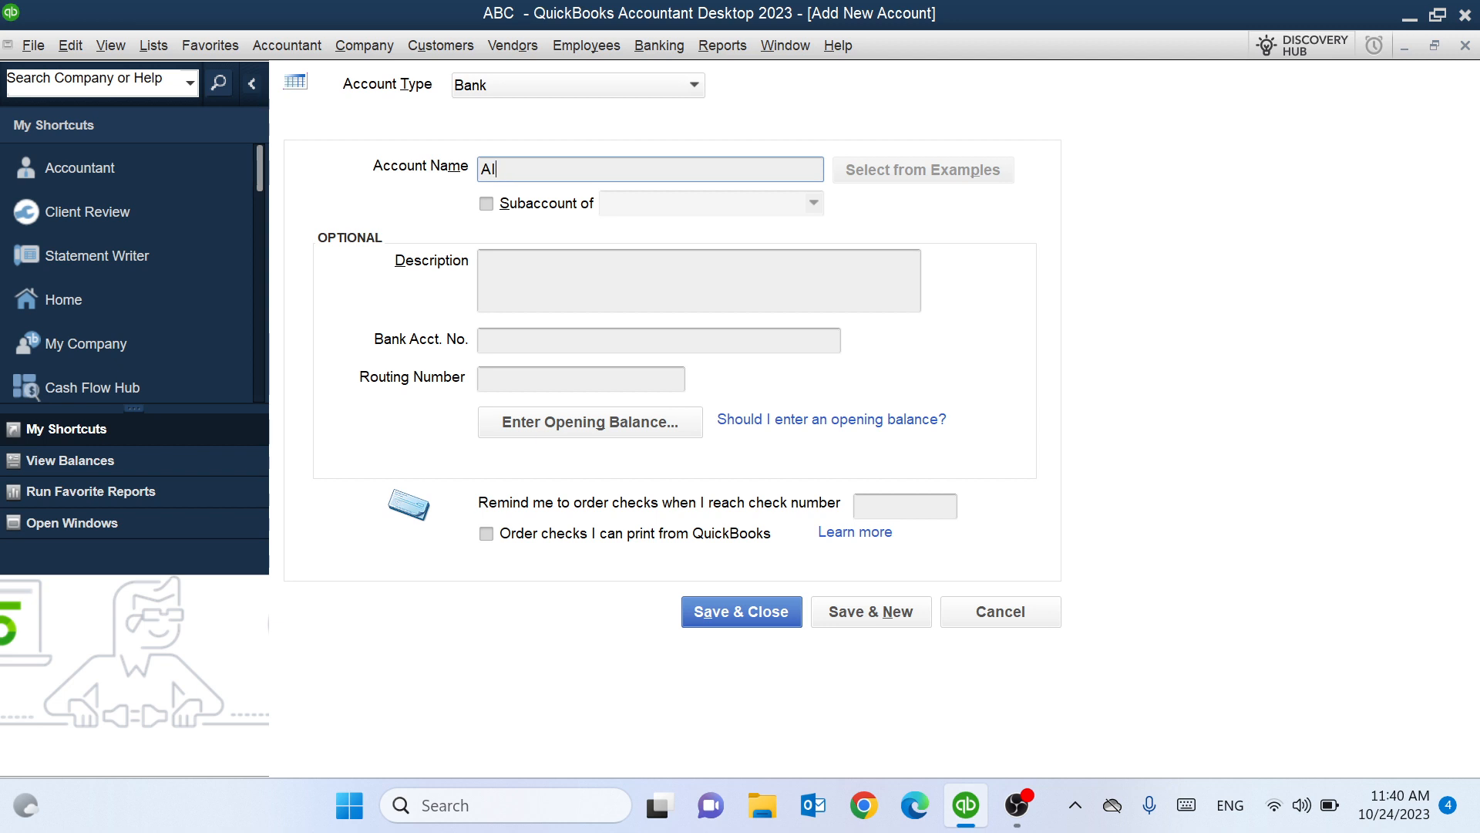
# Name the account 'AIB Bank USD', enter its bank account number, and begin its opening balance.
pyautogui.write('BV')
pyautogui.write('k USD')
pyautogui.click(496, 346)
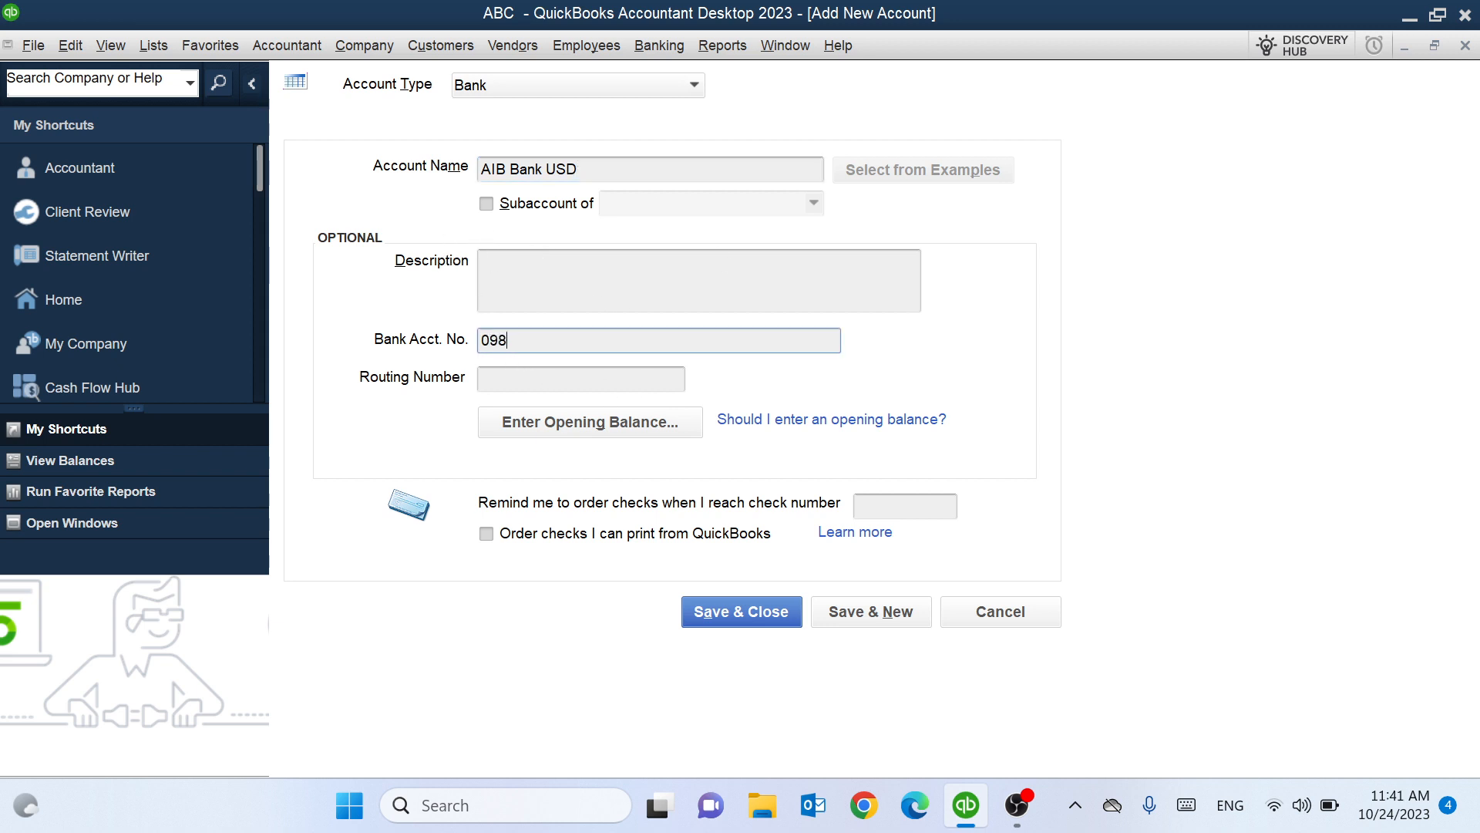
pyautogui.click(505, 382)
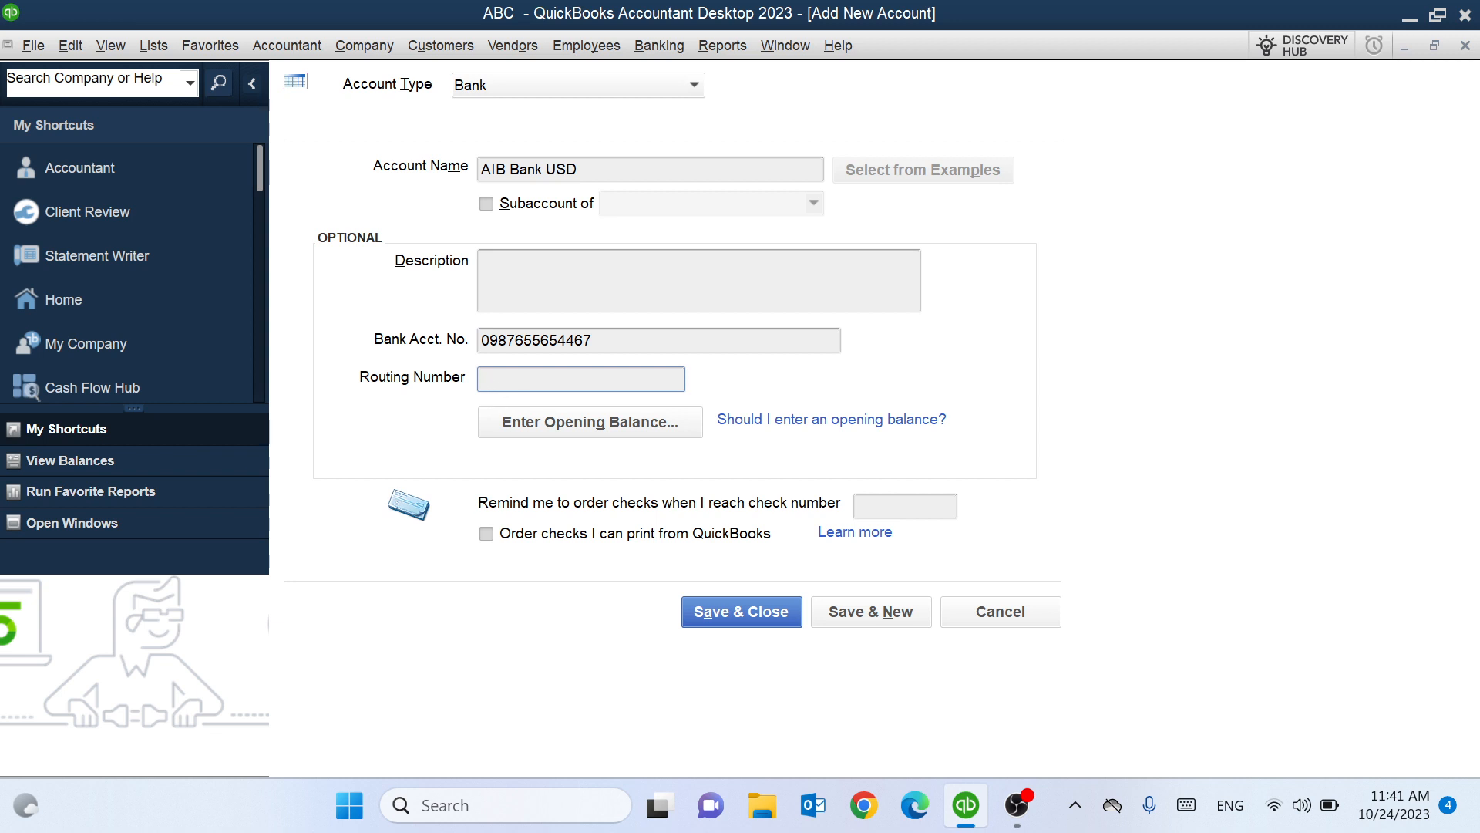
pyautogui.click(504, 381)
pyautogui.click(621, 430)
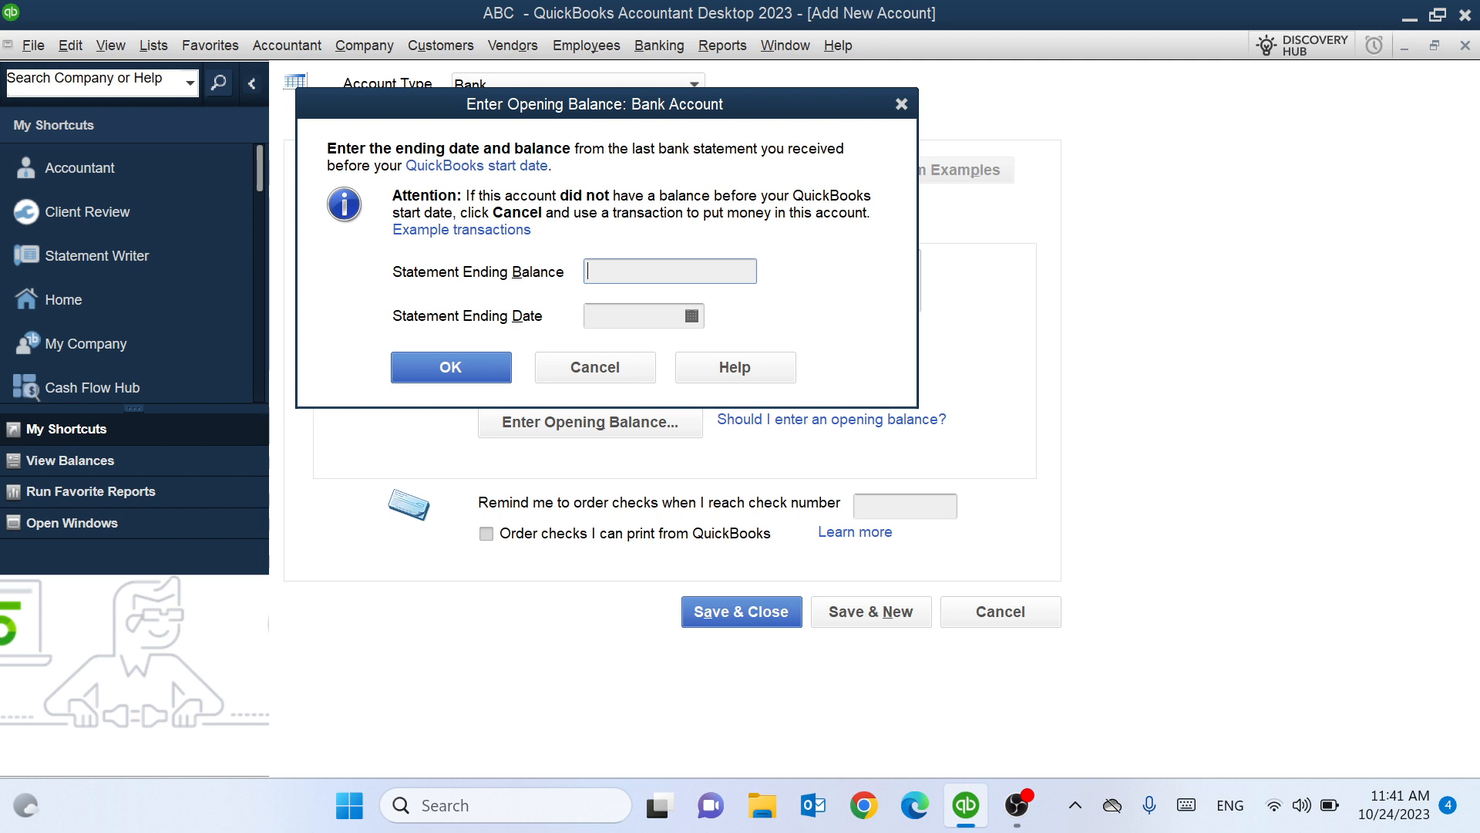
# Enter a 5,000.00 statement ending balance dated 10/24/2023 and confirm it.
pyautogui.write('500000')
pyautogui.press('Tab')
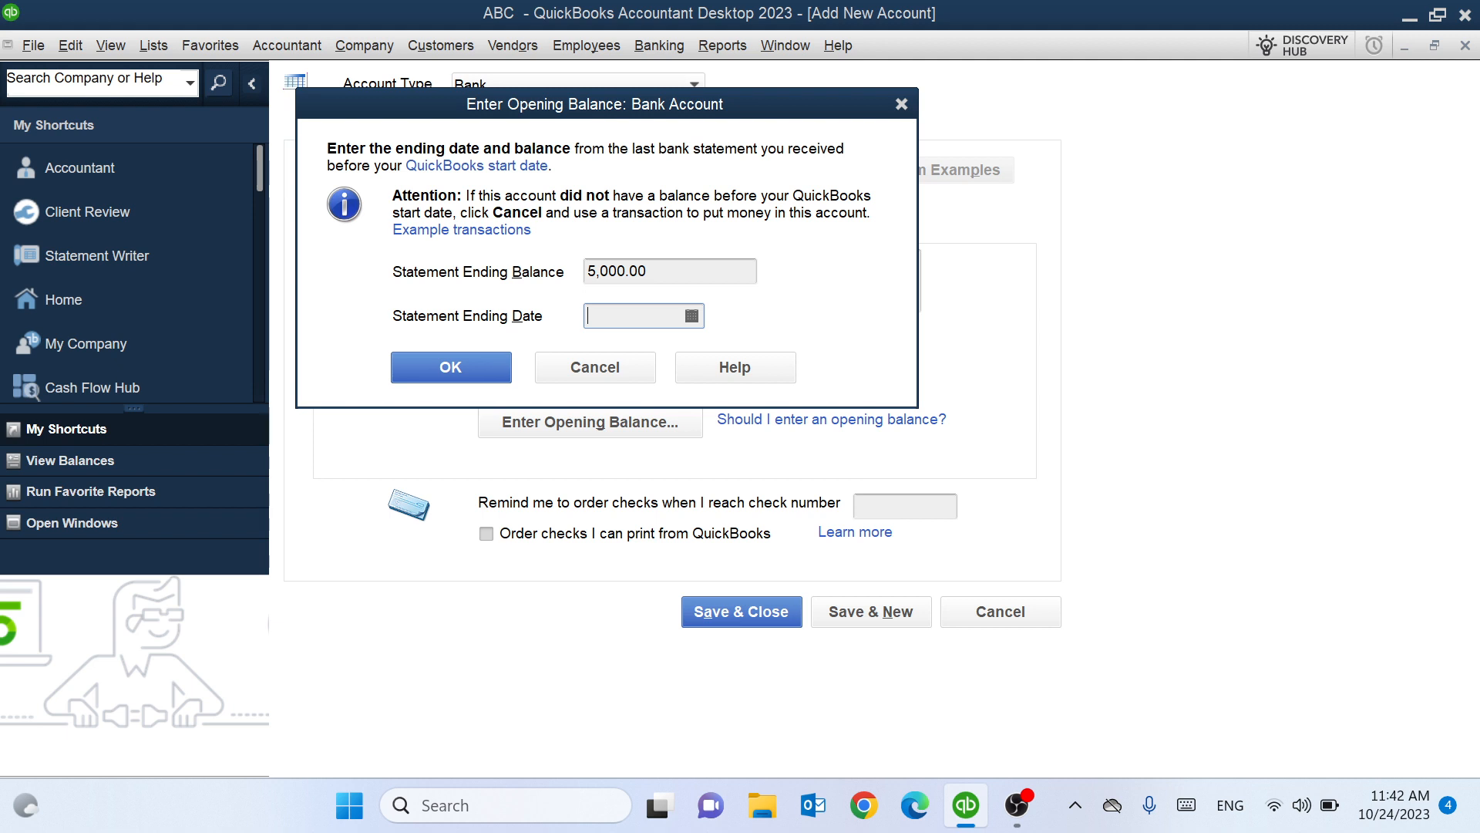
pyautogui.click(691, 316)
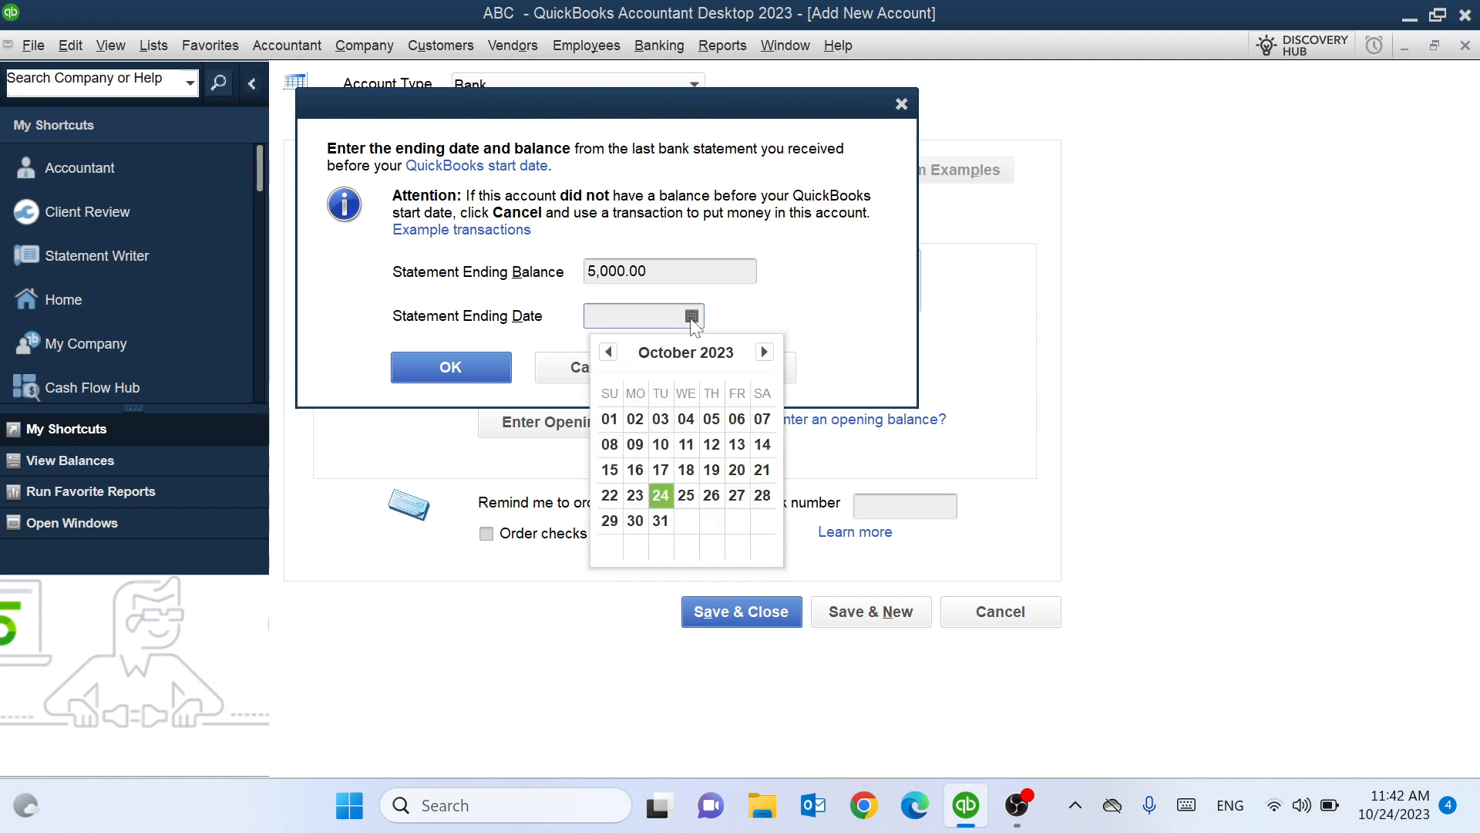
pyautogui.click(661, 494)
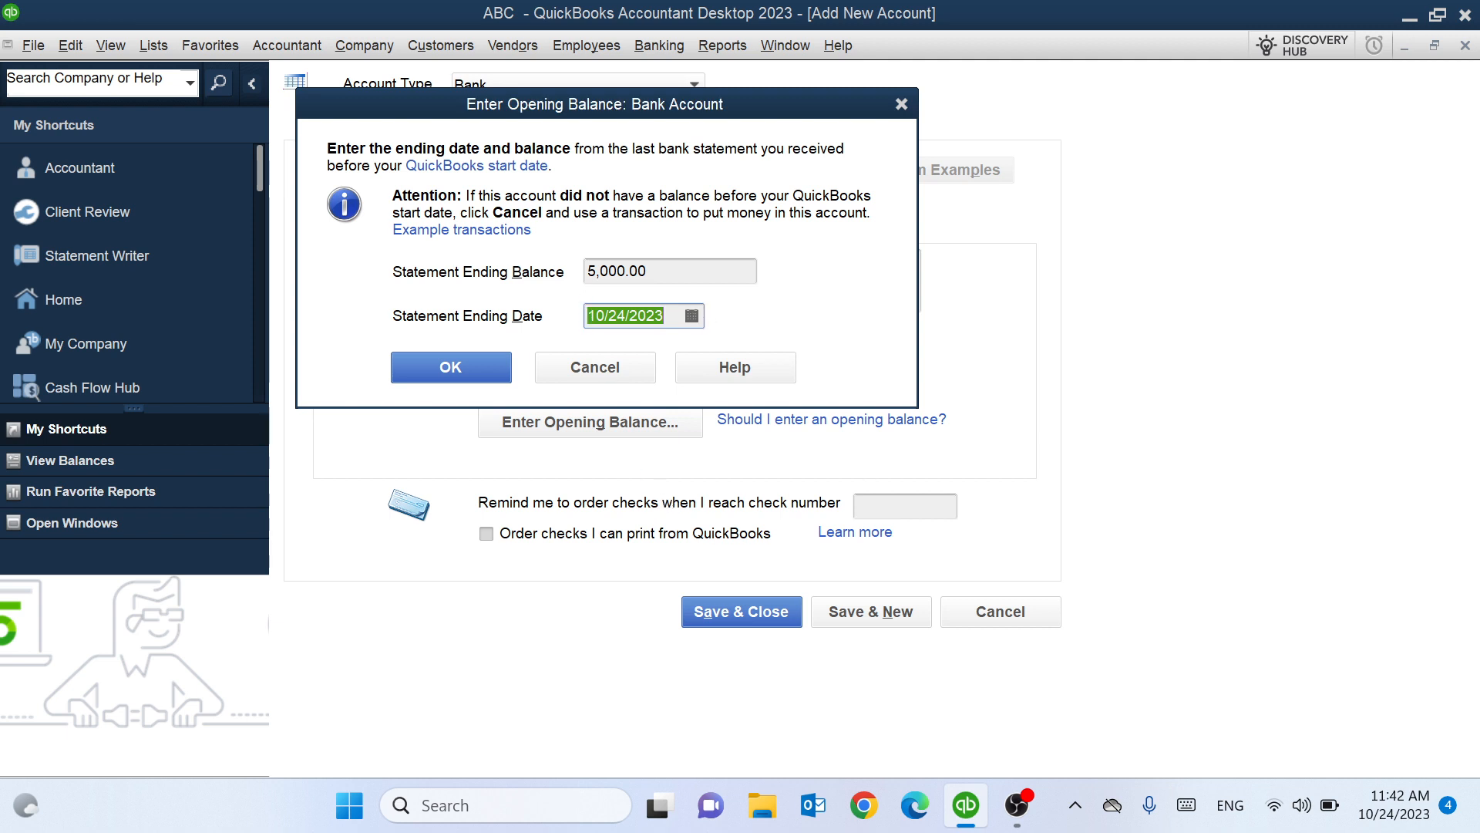
pyautogui.click(454, 373)
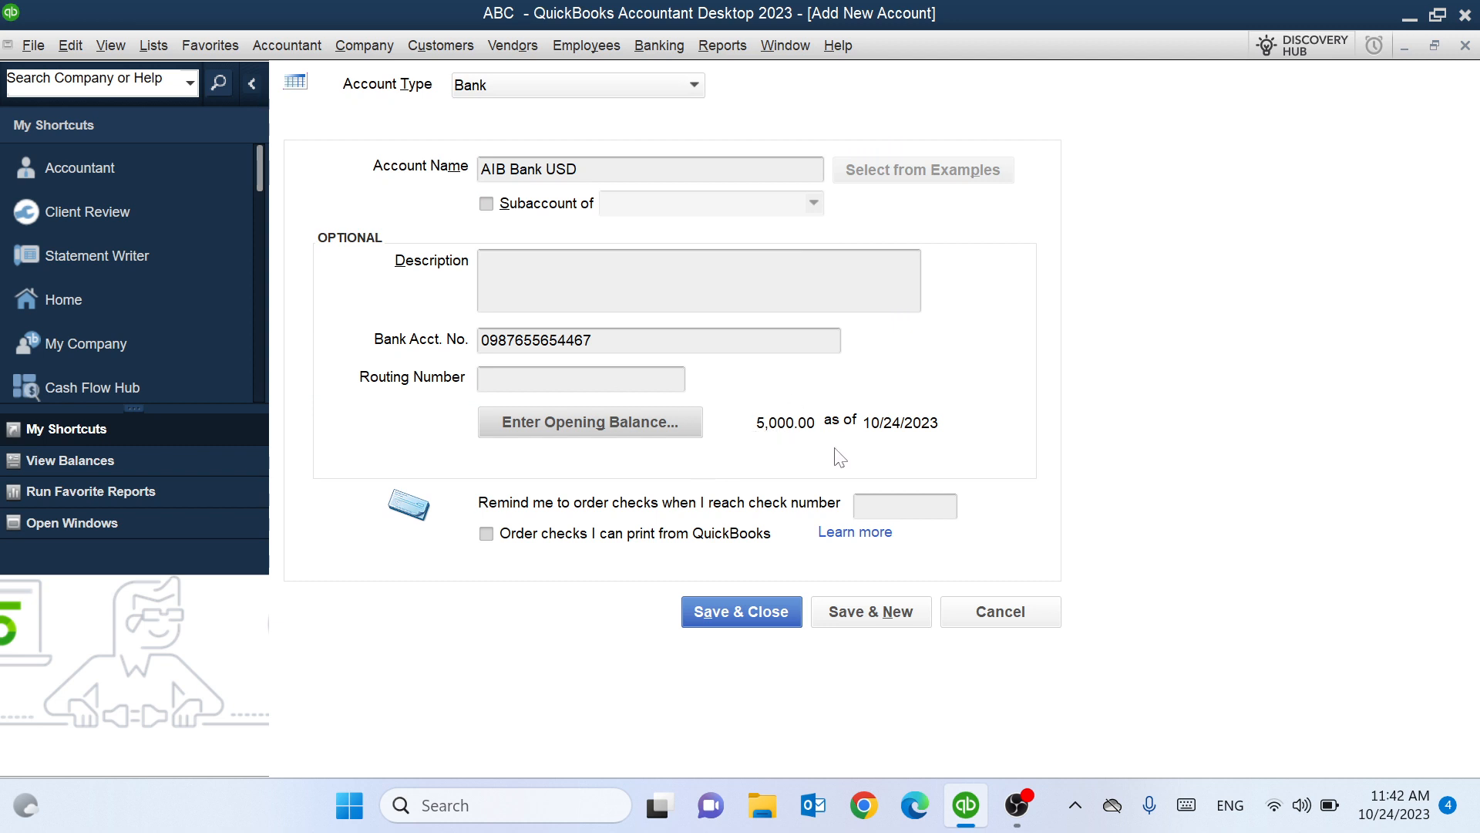
# Save AIB Bank USD, declining the online bank feed setup.
pyautogui.click(759, 611)
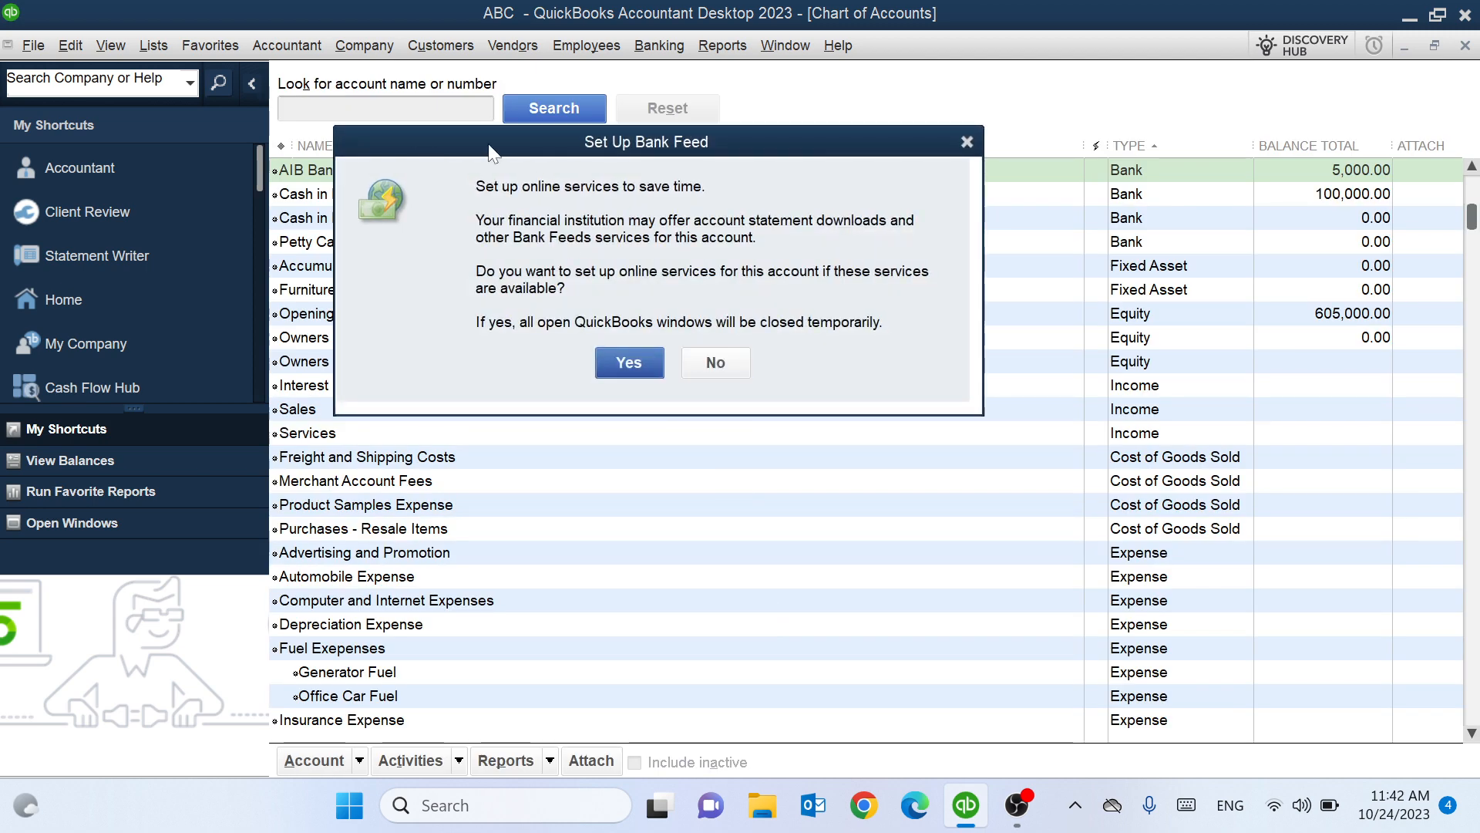
pyautogui.click(714, 364)
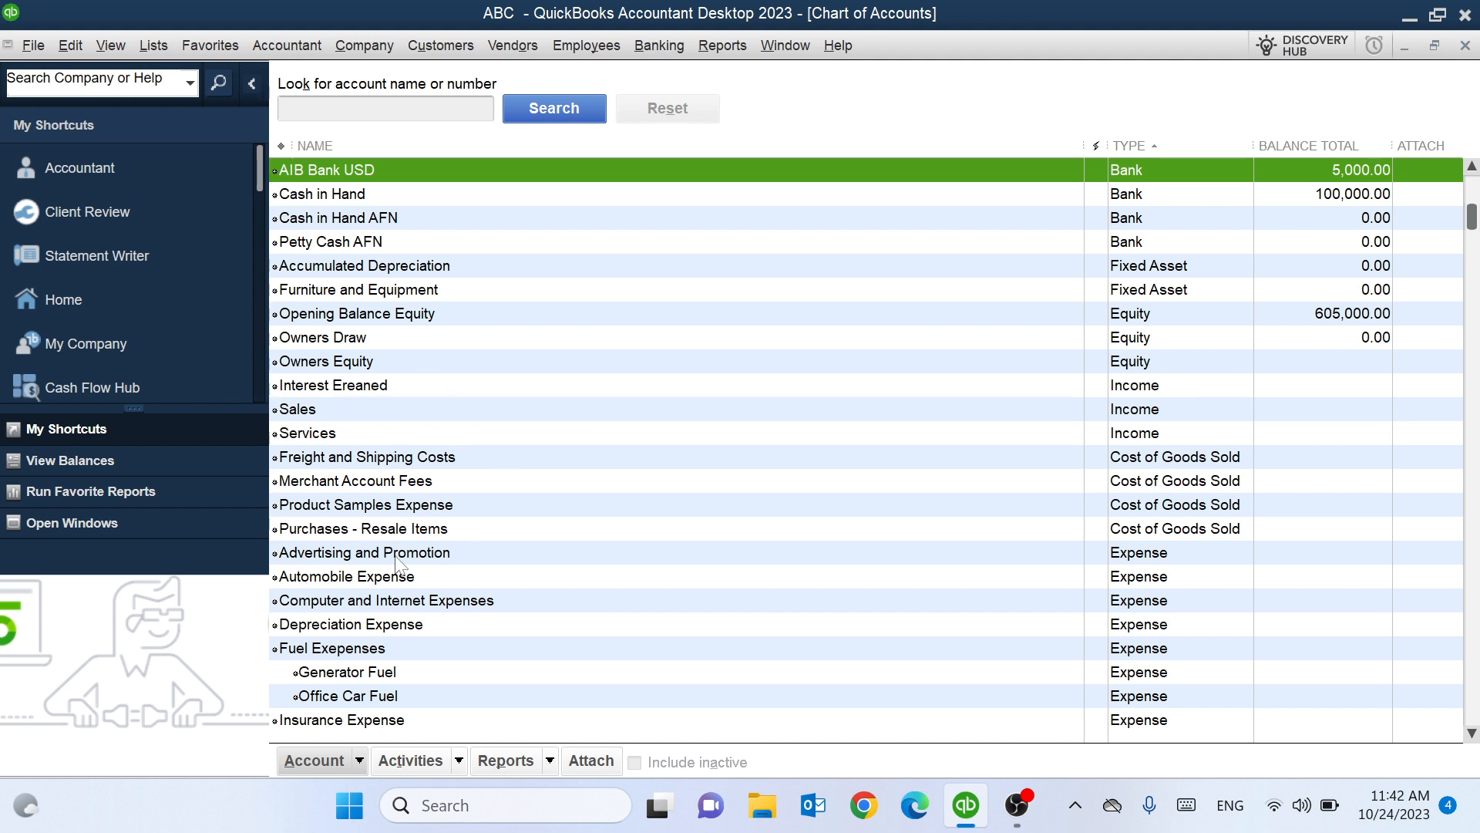
pyautogui.click(359, 752)
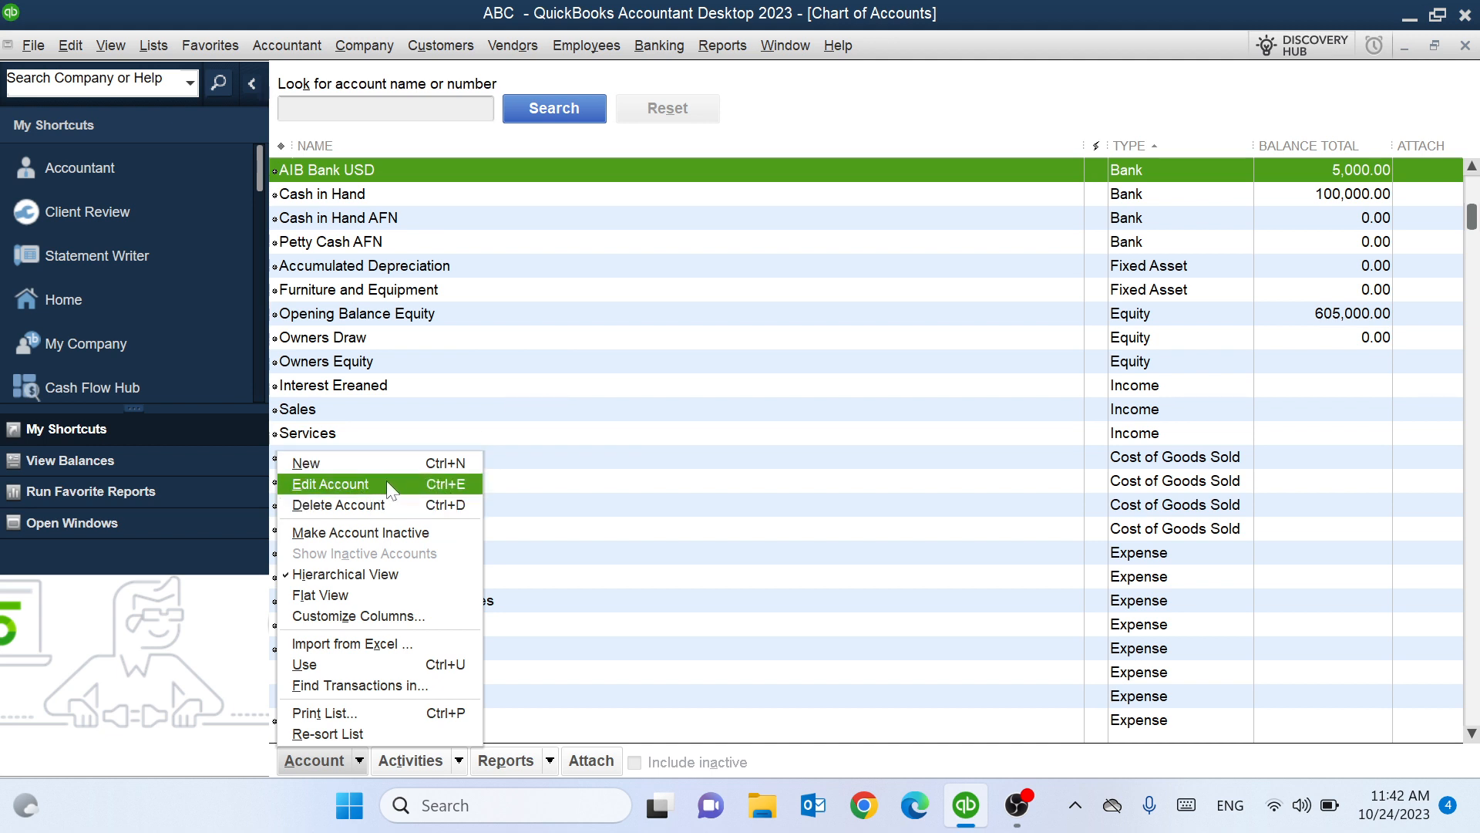
# Open the Edit Account form for the AIB Bank USD account in the Chart of Accounts.
pyautogui.click(621, 339)
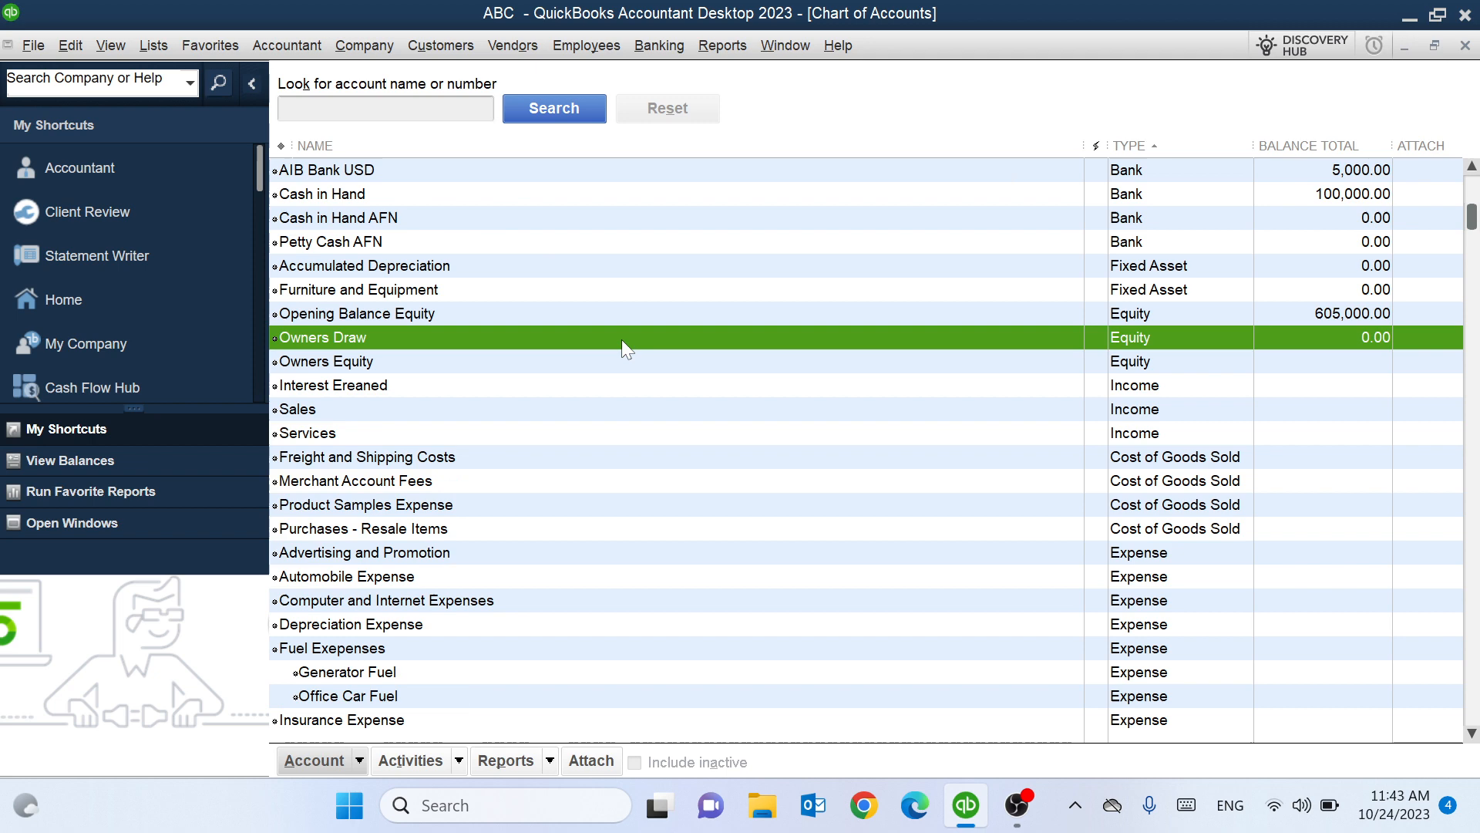
pyautogui.rightClick(342, 175)
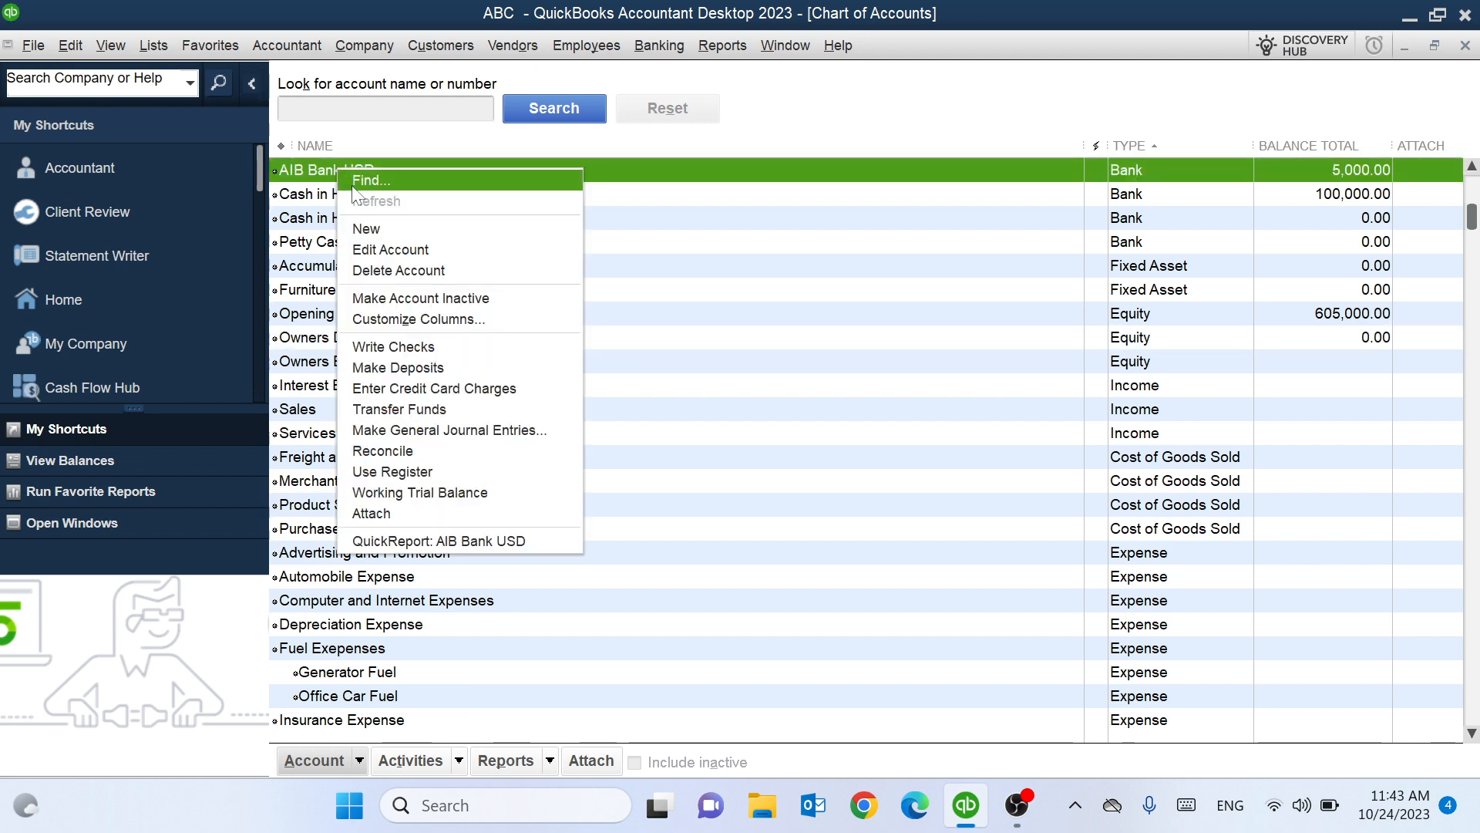
pyautogui.click(376, 248)
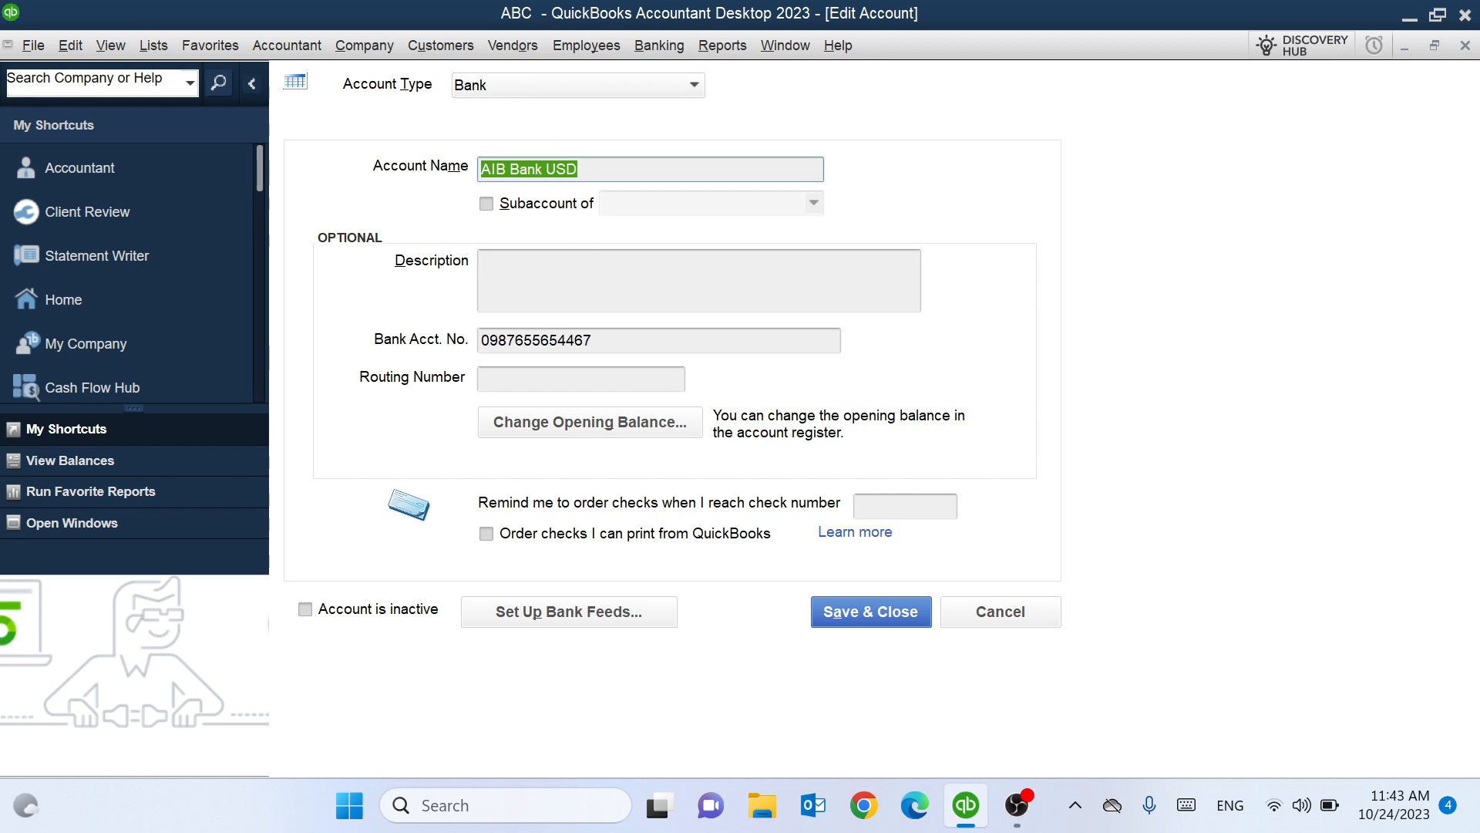
# In the AIB Bank USD register, discard the invalid '$' edit and re-record the 5,000.00 opening deposit.
pyautogui.click(601, 437)
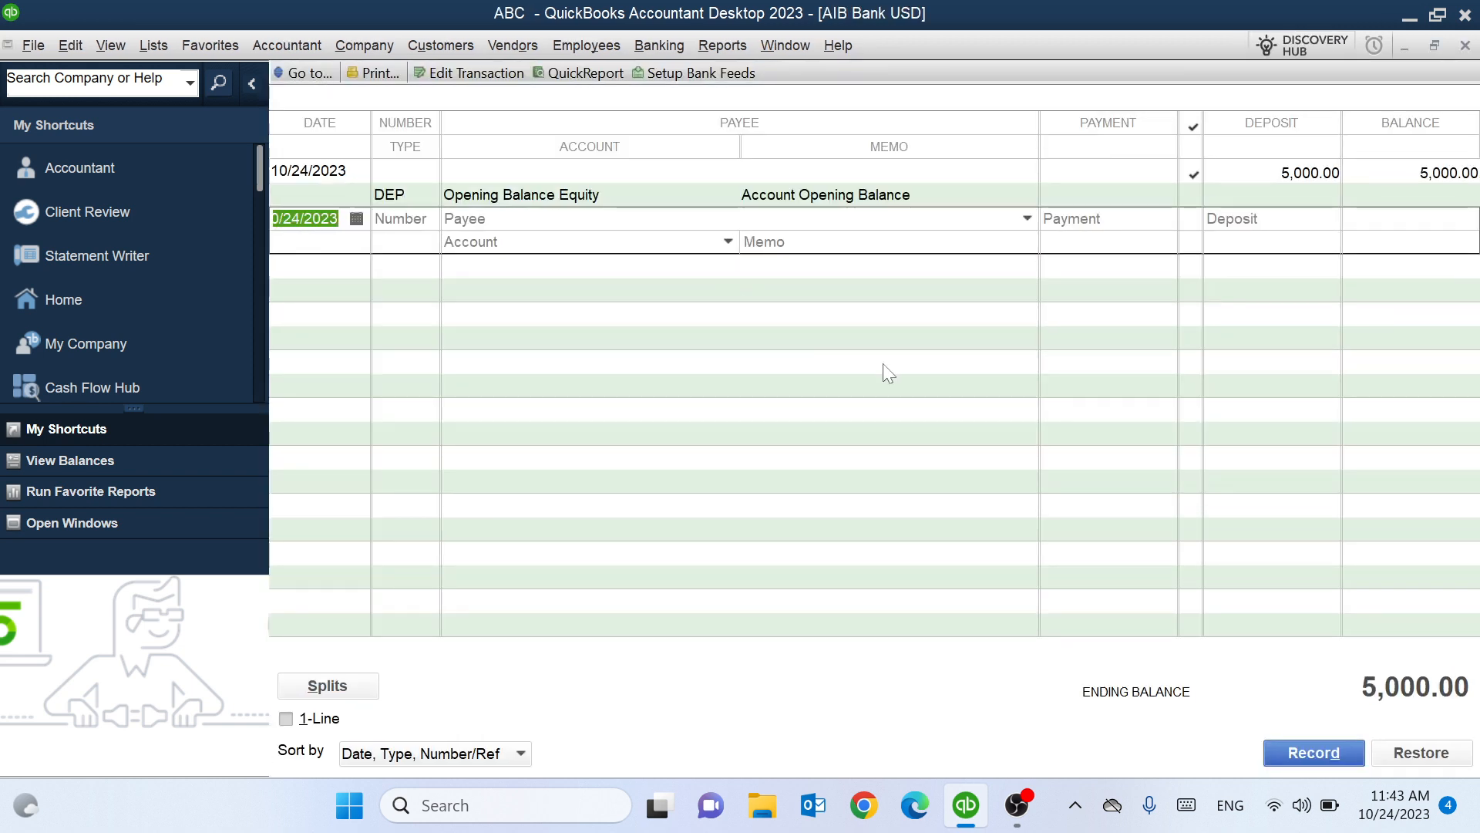
pyautogui.click(1270, 173)
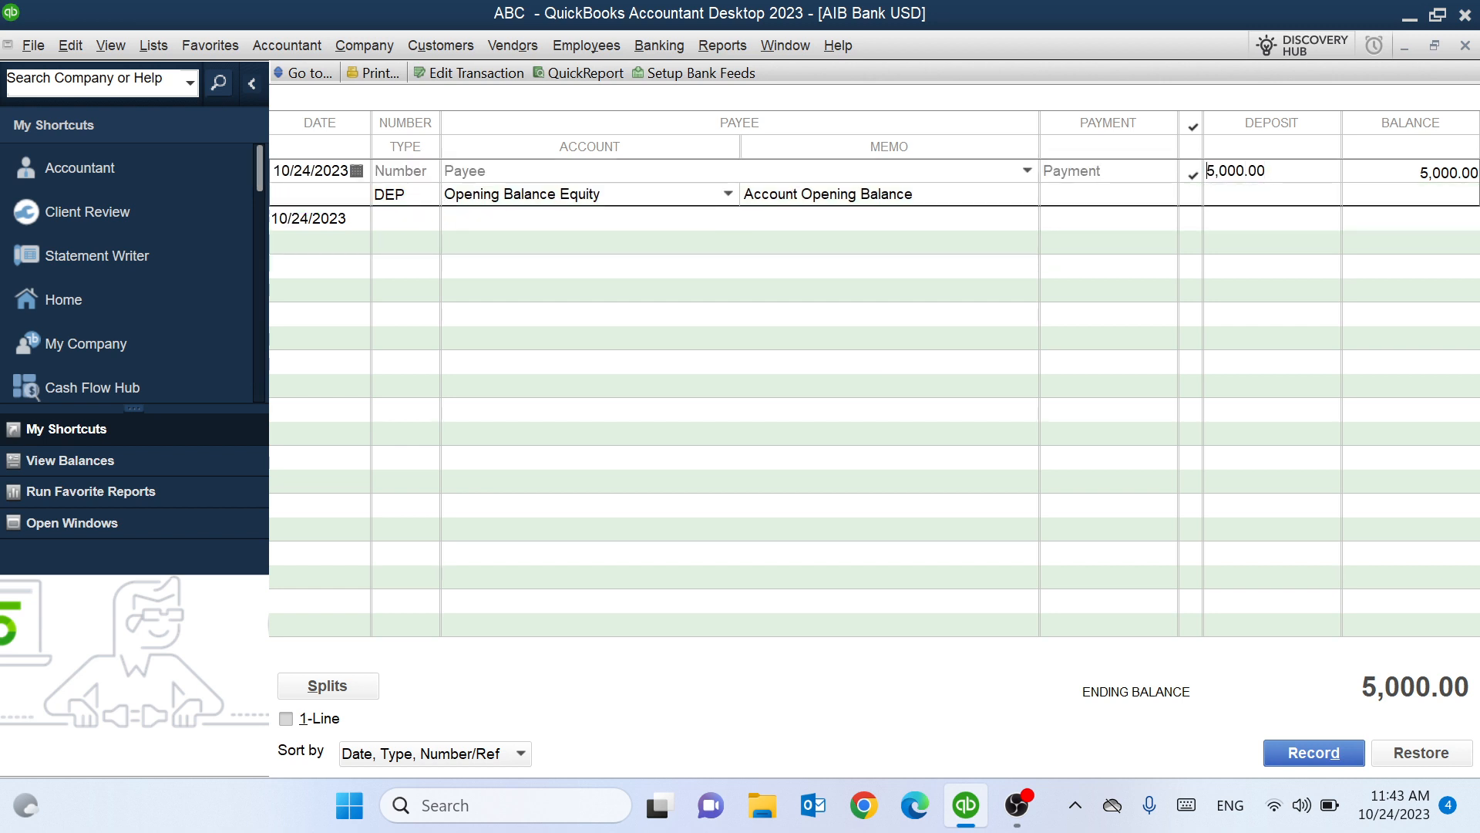
pyautogui.write('$')
pyautogui.click(1287, 759)
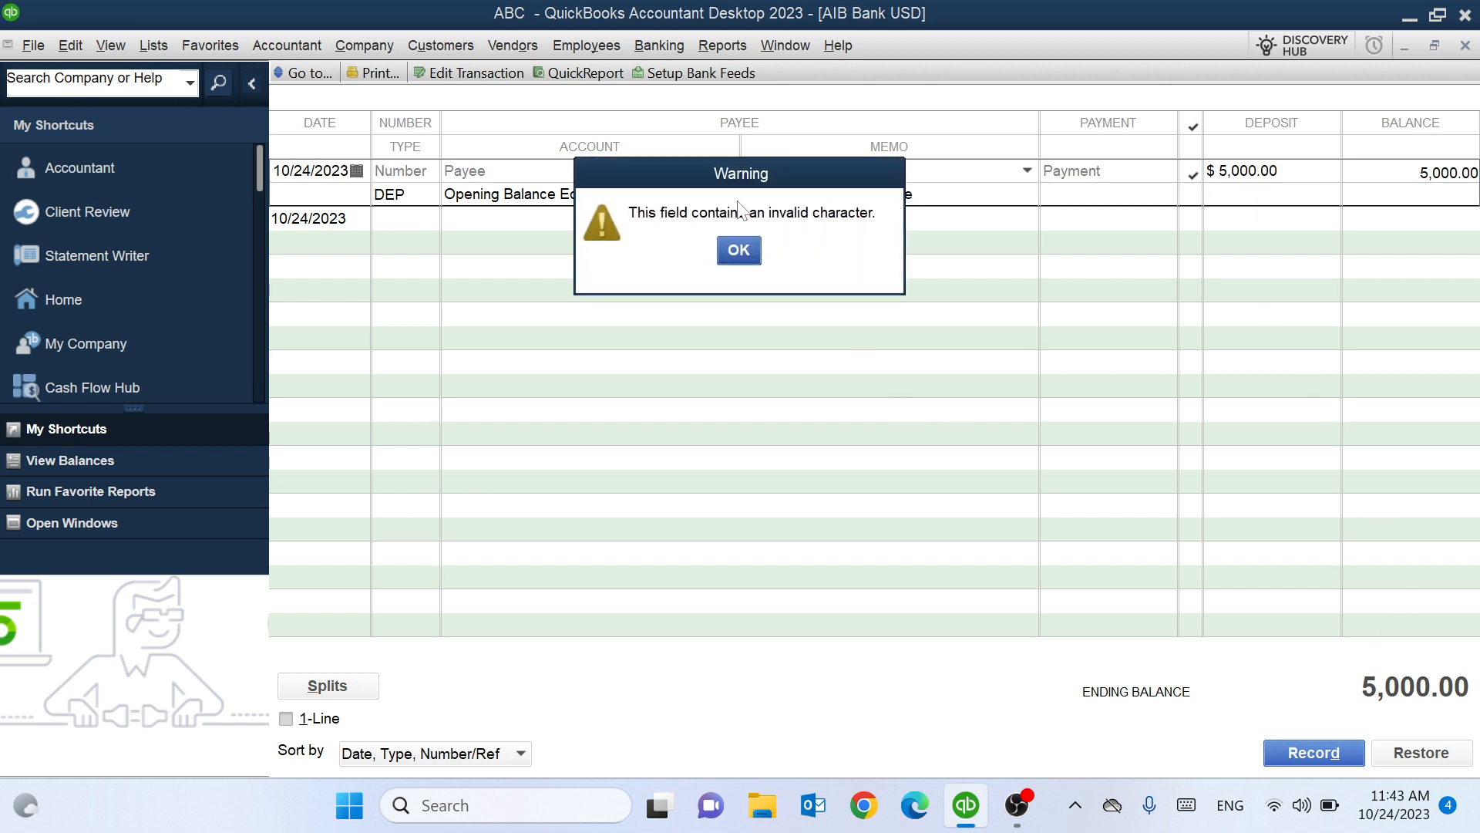
pyautogui.click(737, 252)
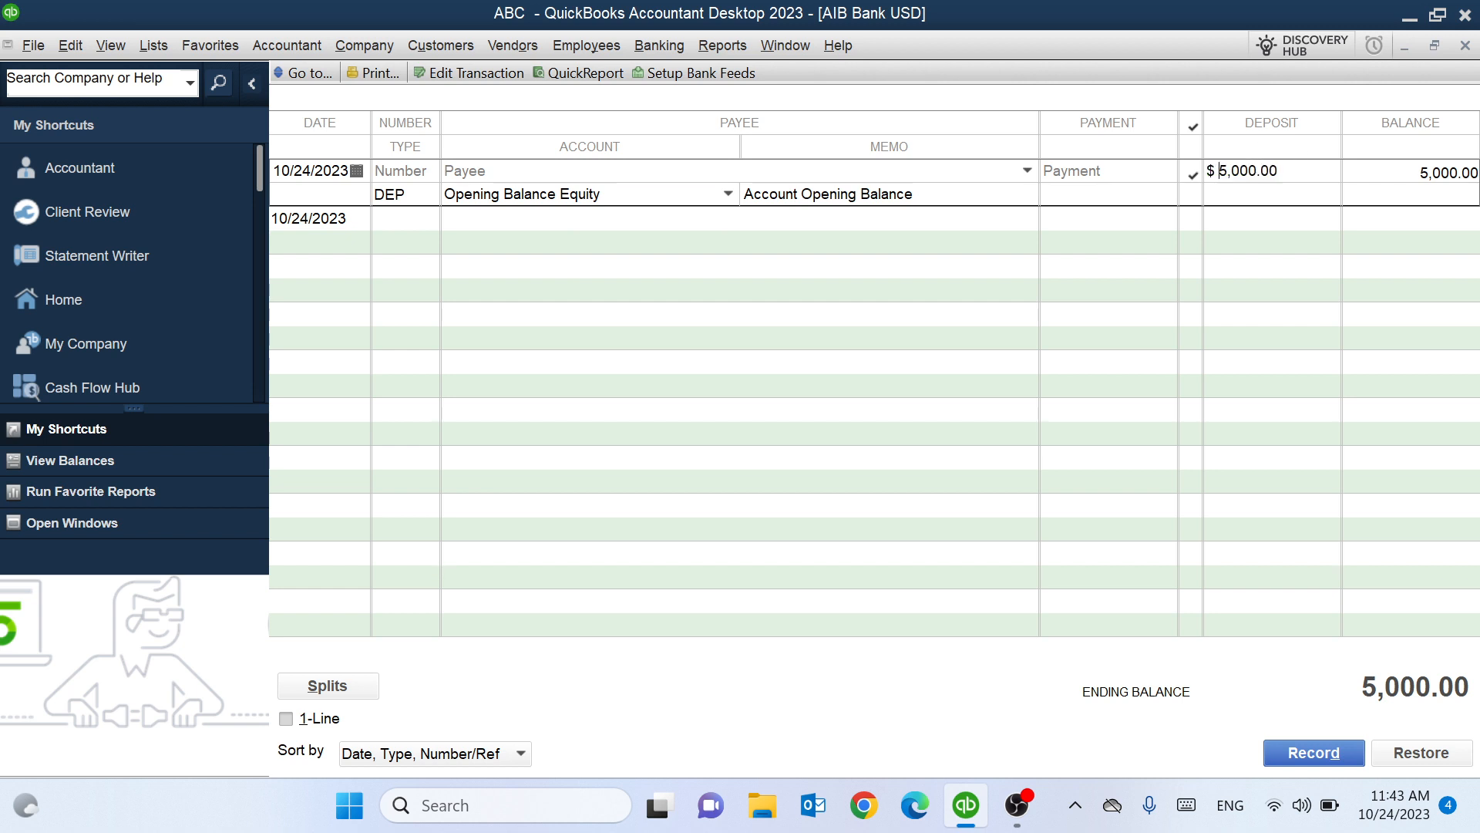
pyautogui.click(1437, 754)
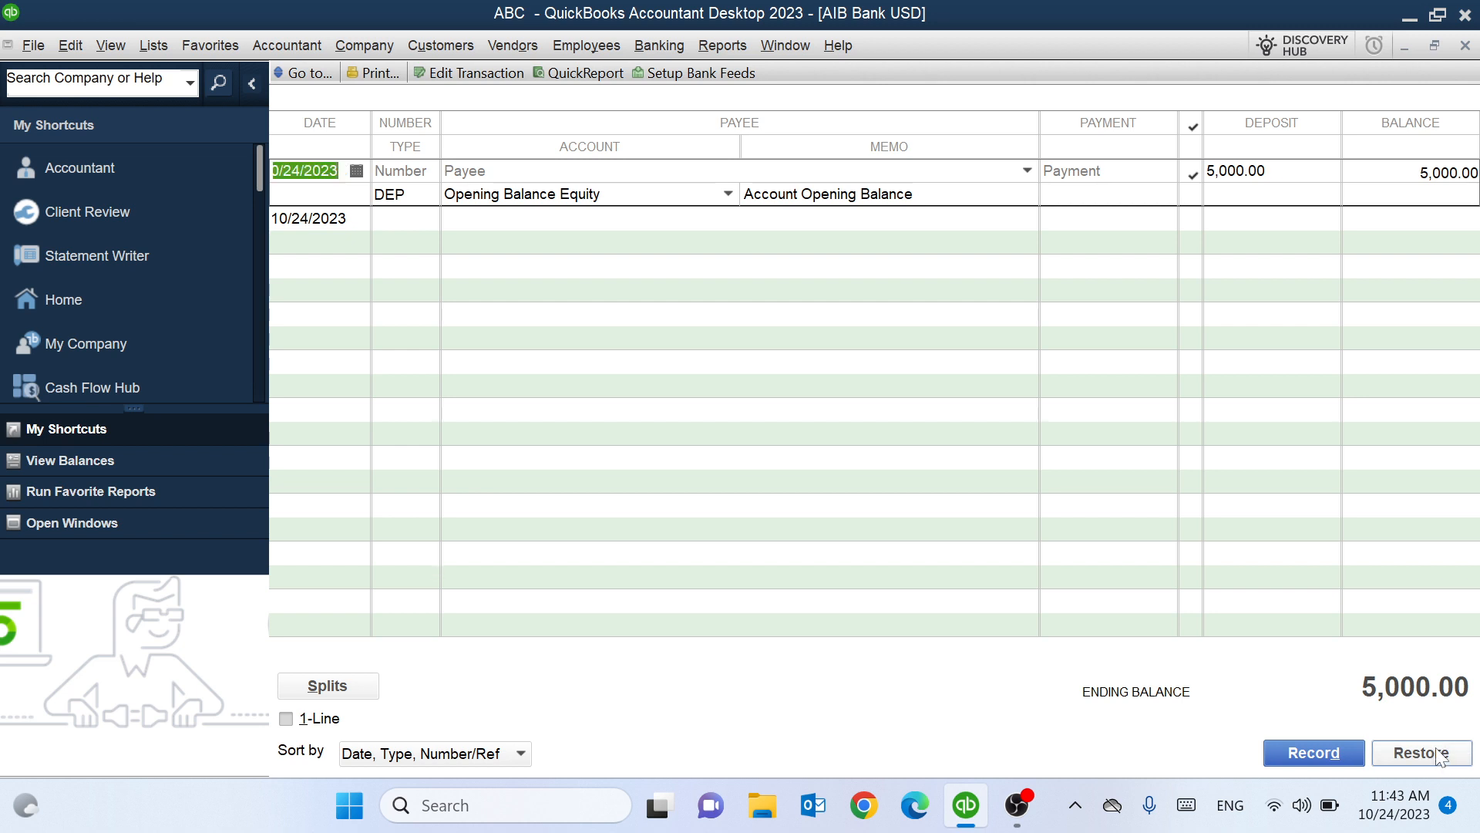
pyautogui.click(1313, 753)
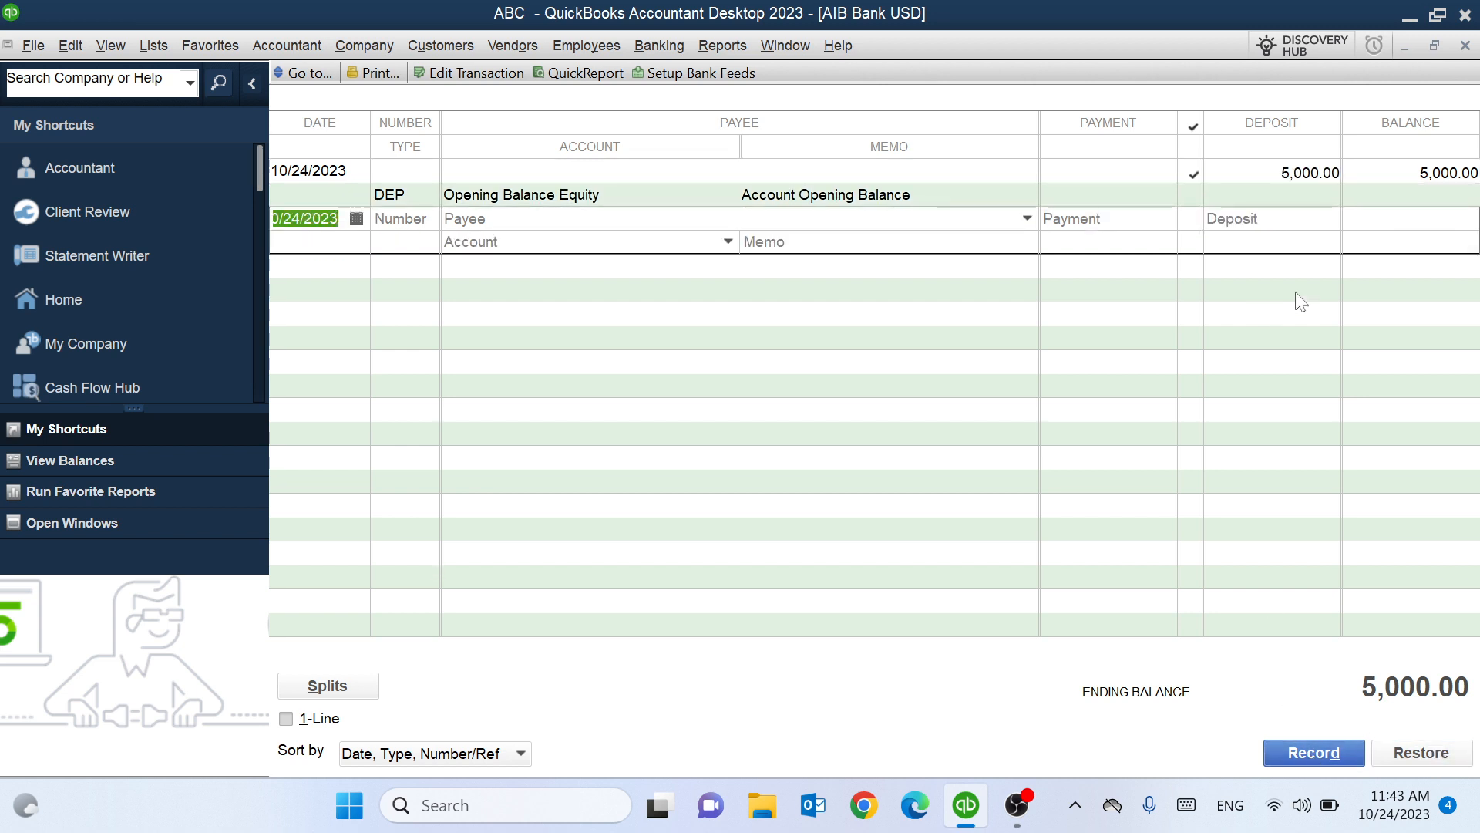
# Change the opening deposit to 50,000.00 and close the register.
pyautogui.click(1275, 182)
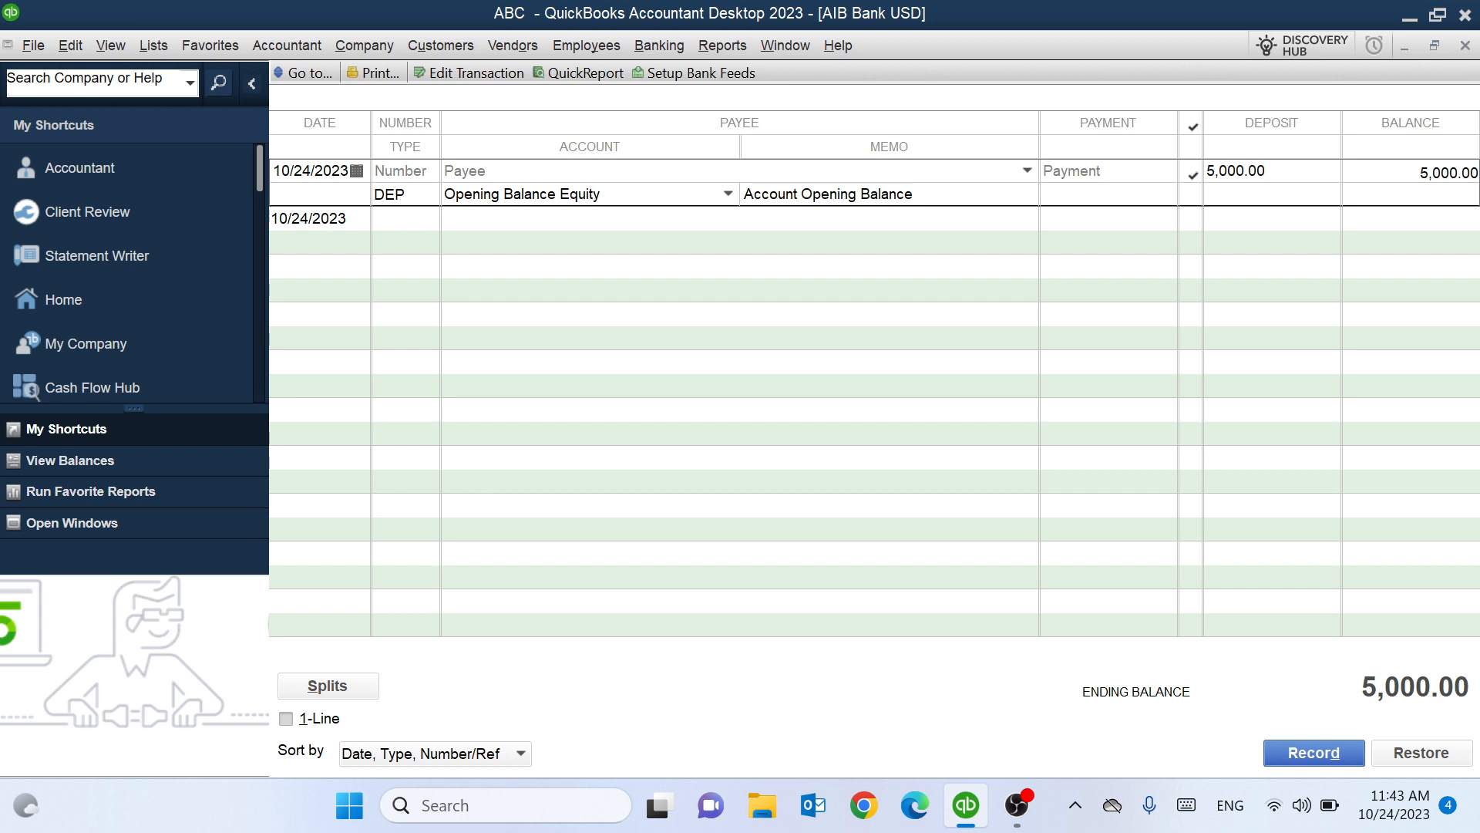
pyautogui.write('0')
pyautogui.click(1467, 47)
# Confirm the 50,000.00 deposit change and save the AIB Bank USD account.
pyautogui.click(713, 567)
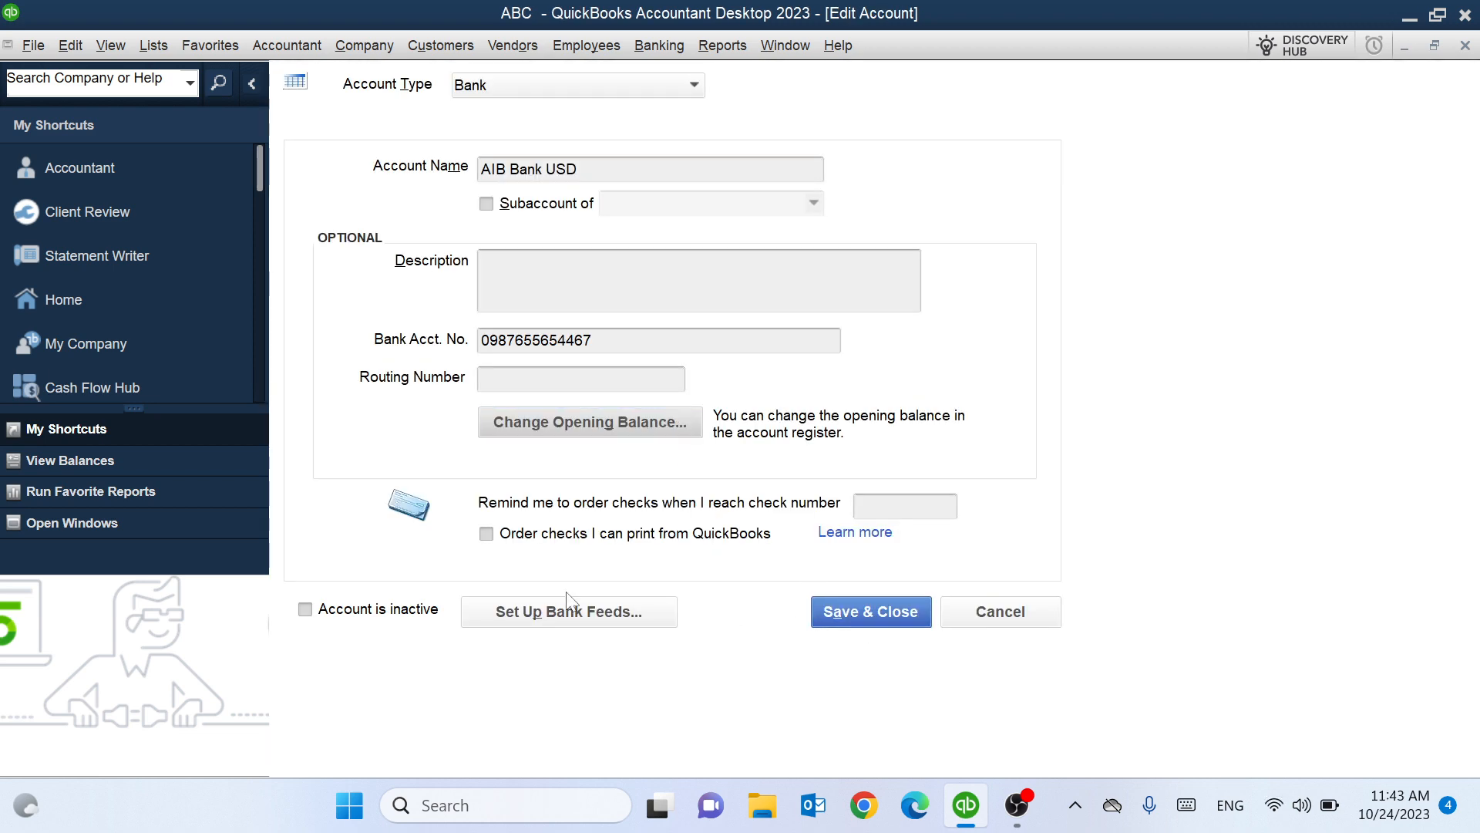
pyautogui.click(868, 616)
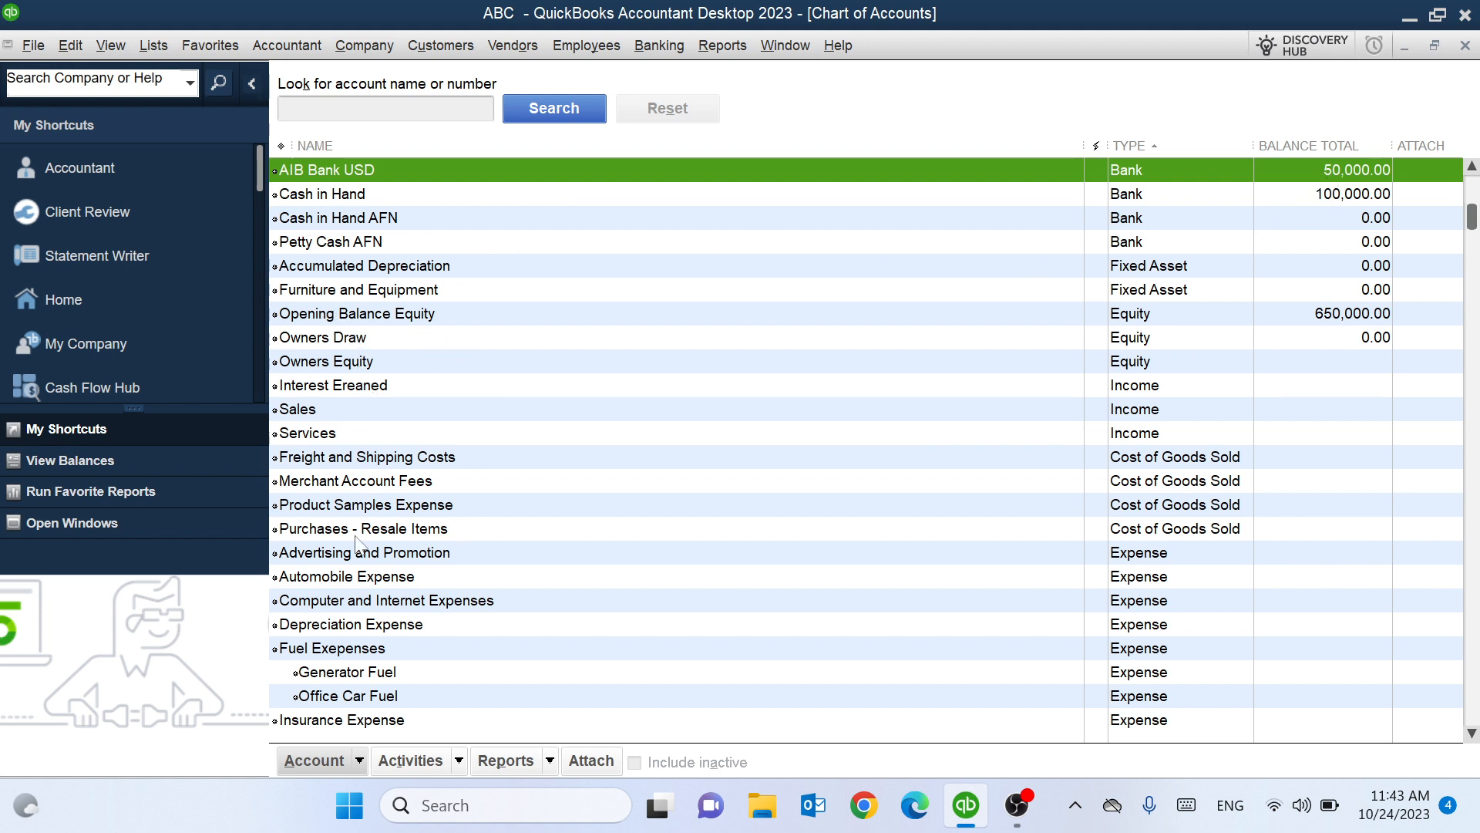
pyautogui.rightClick(399, 580)
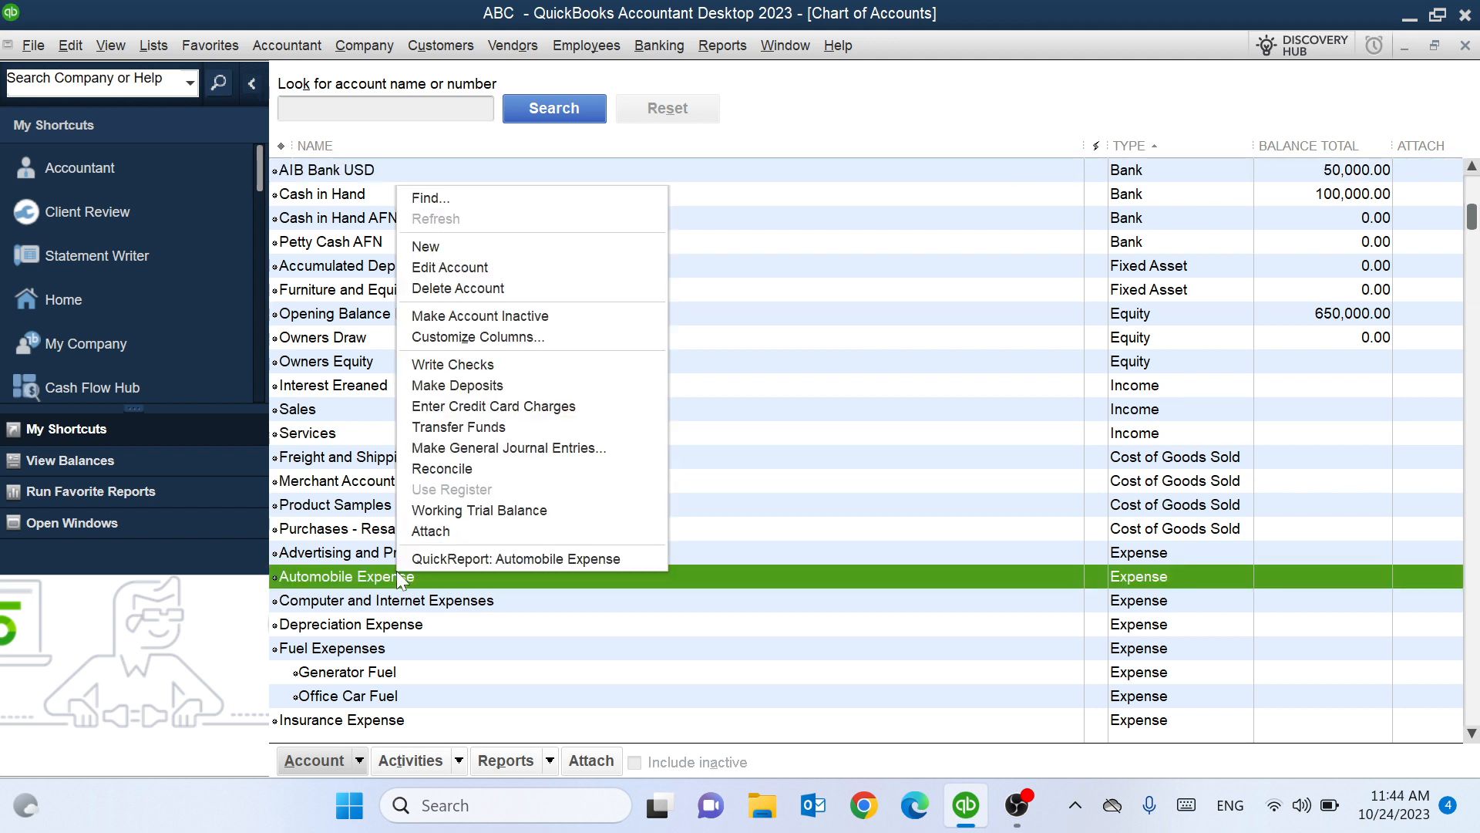
# Rename Automobile Expense to Furniture, set its type to Fixed Asset, and clear its description.
pyautogui.click(487, 268)
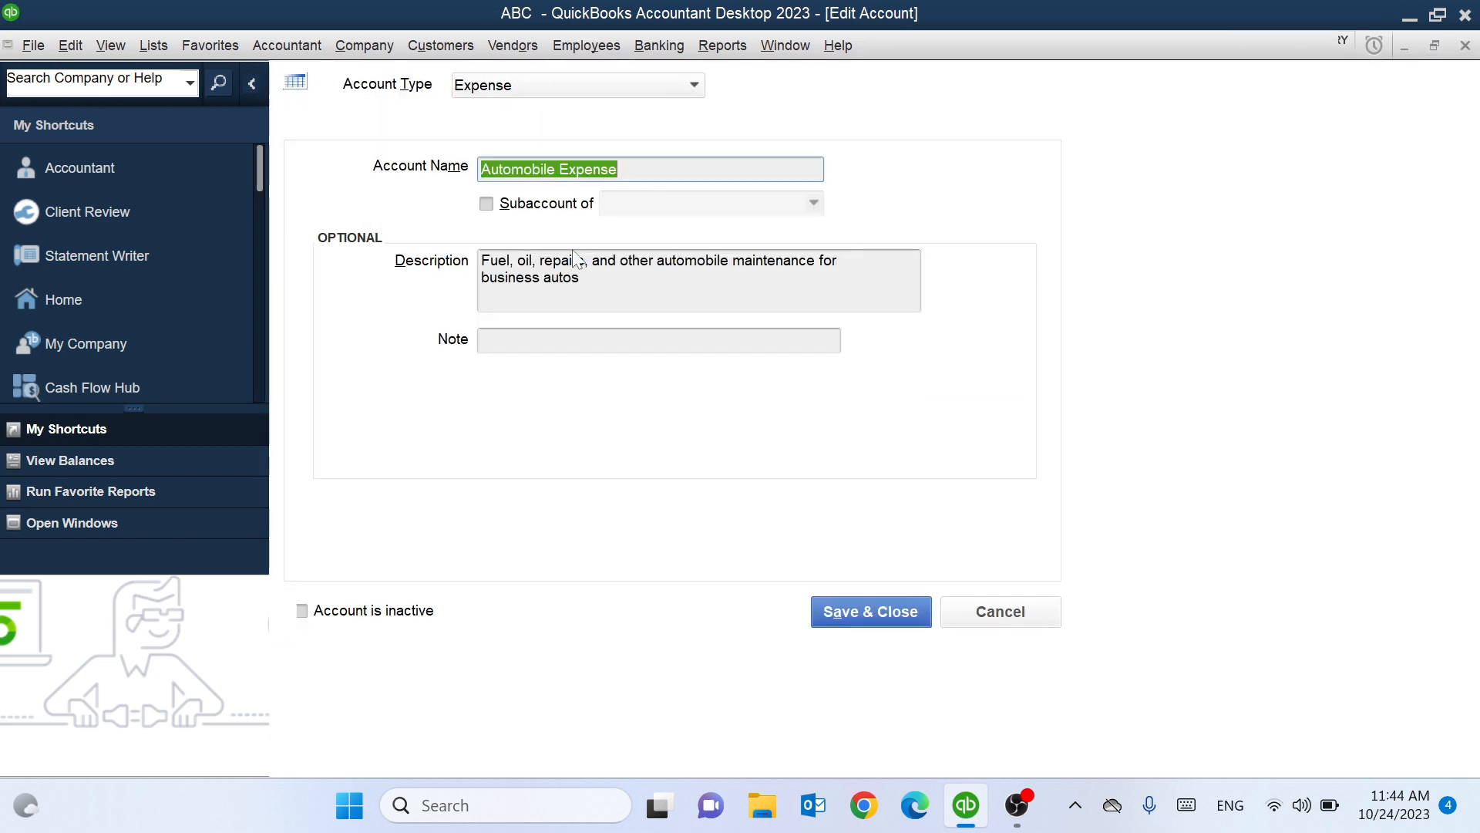
pyautogui.press('BackSpace')
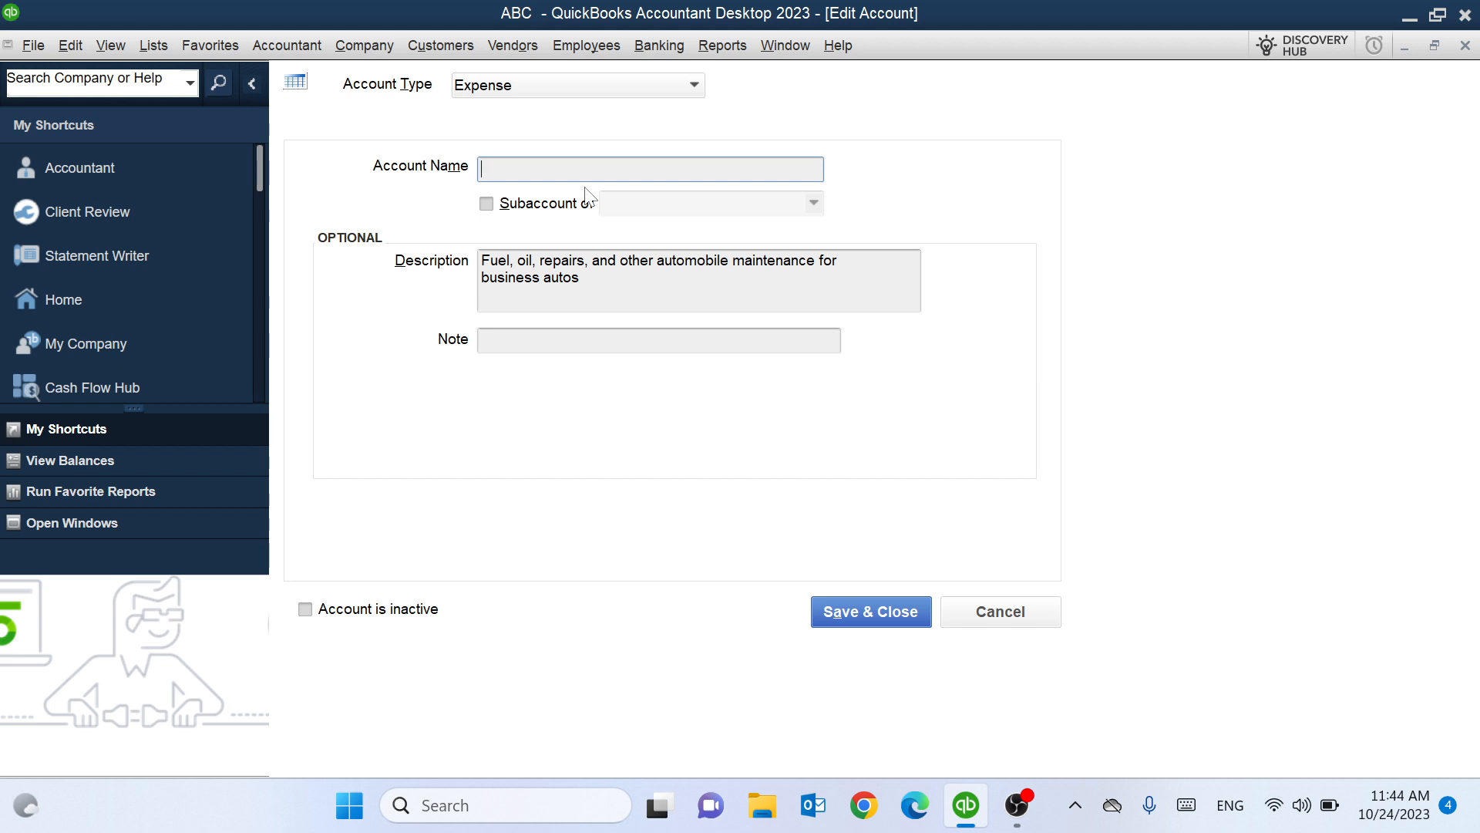
pyautogui.write('Furnitue')
pyautogui.click(694, 86)
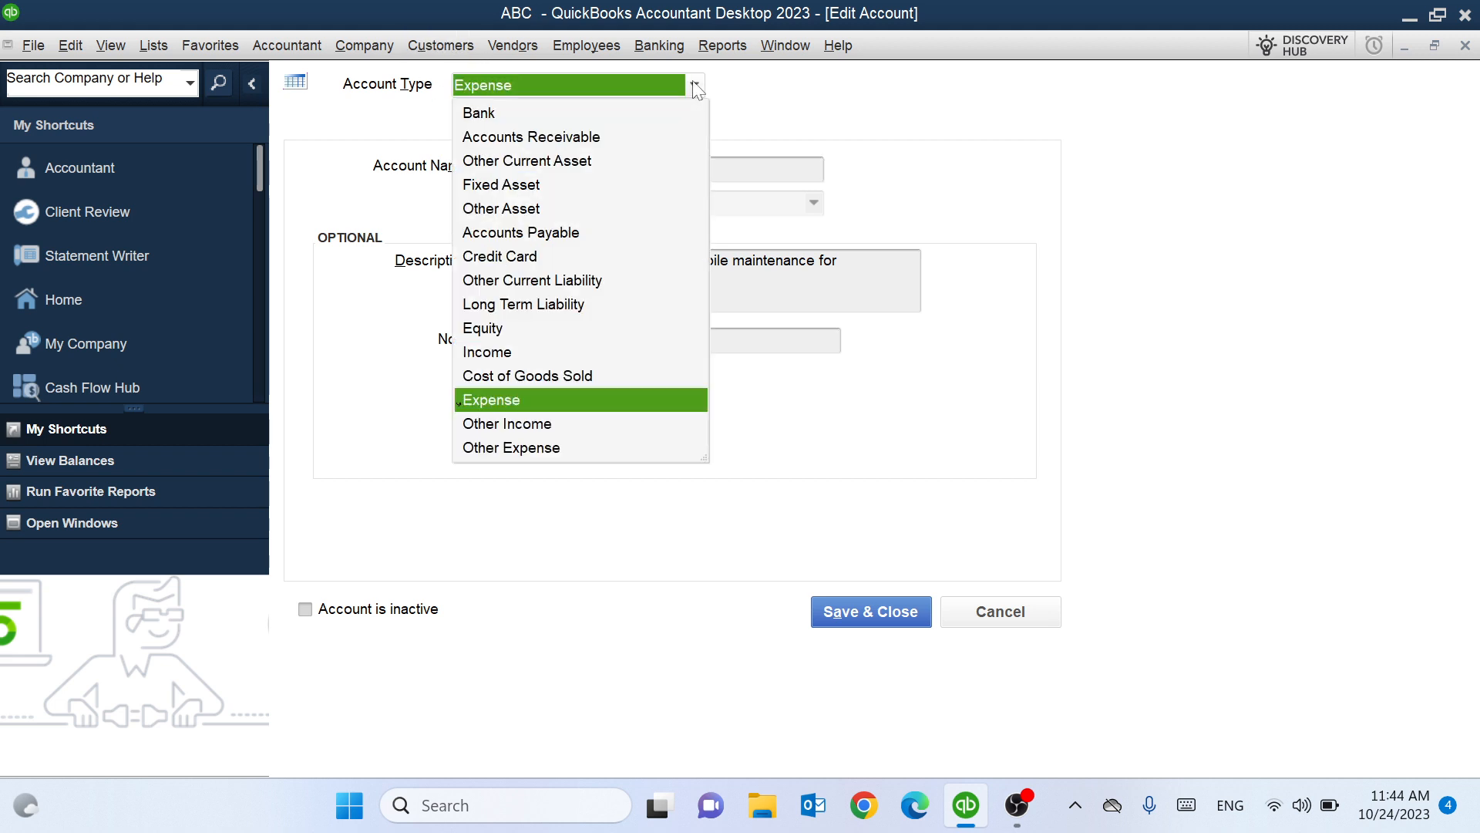
pyautogui.click(498, 186)
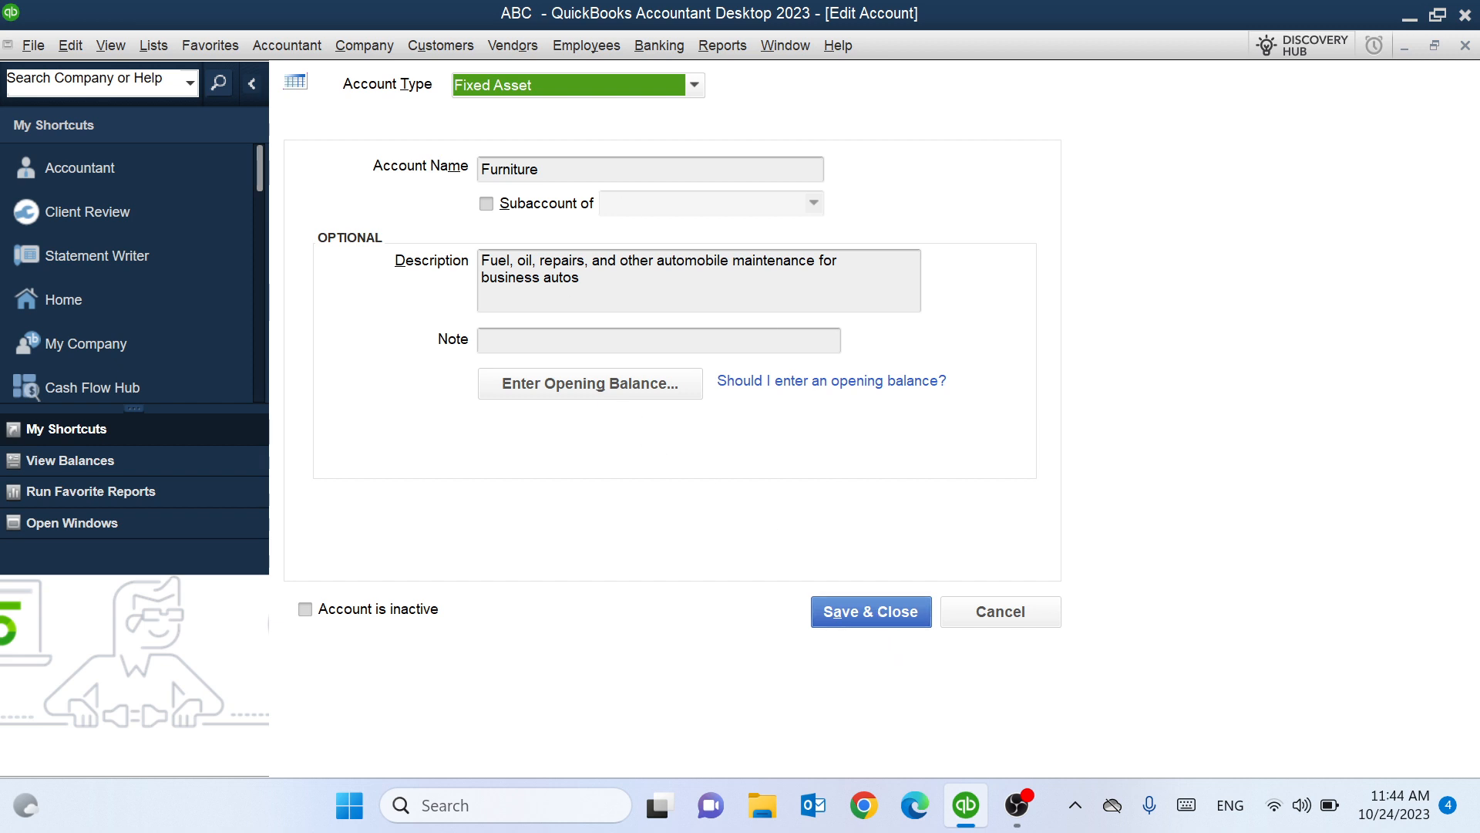
pyautogui.moveTo(580, 277); pyautogui.dragTo(481, 262)
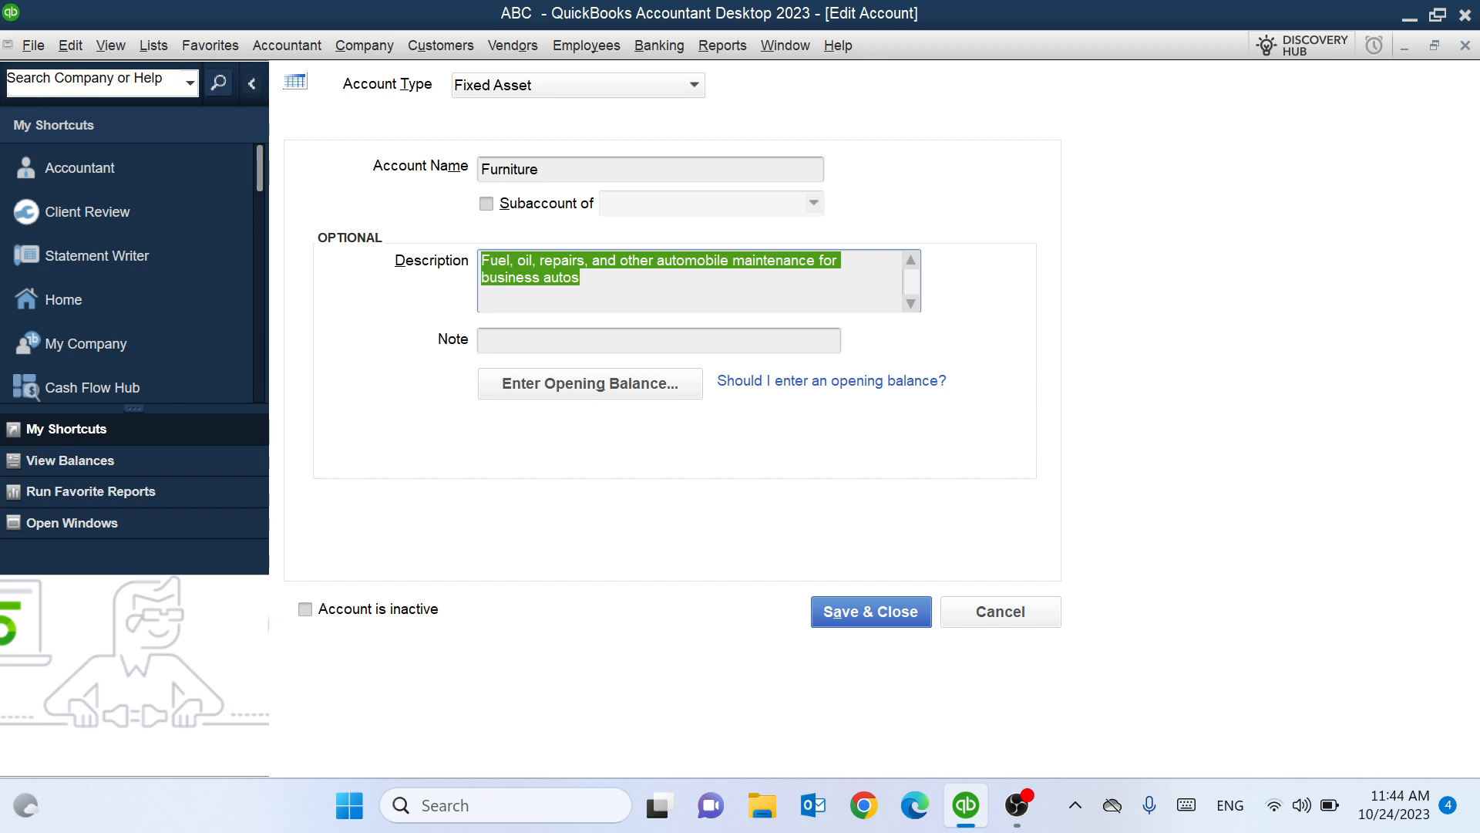
pyautogui.press('Delete')
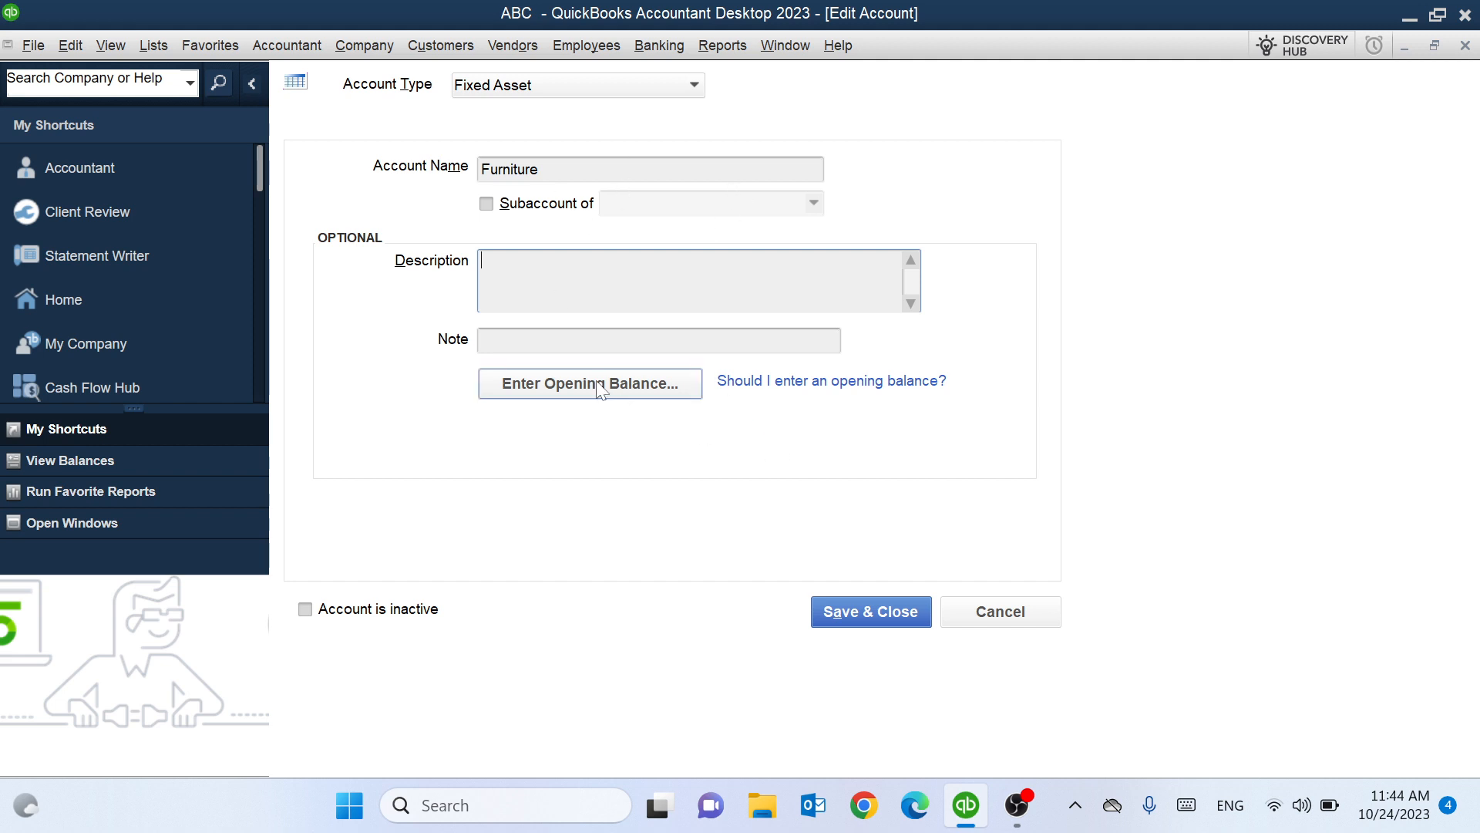
# Enter a 200,000.00 opening balance as of 10/24/2023 for Furniture and save the account.
pyautogui.click(616, 390)
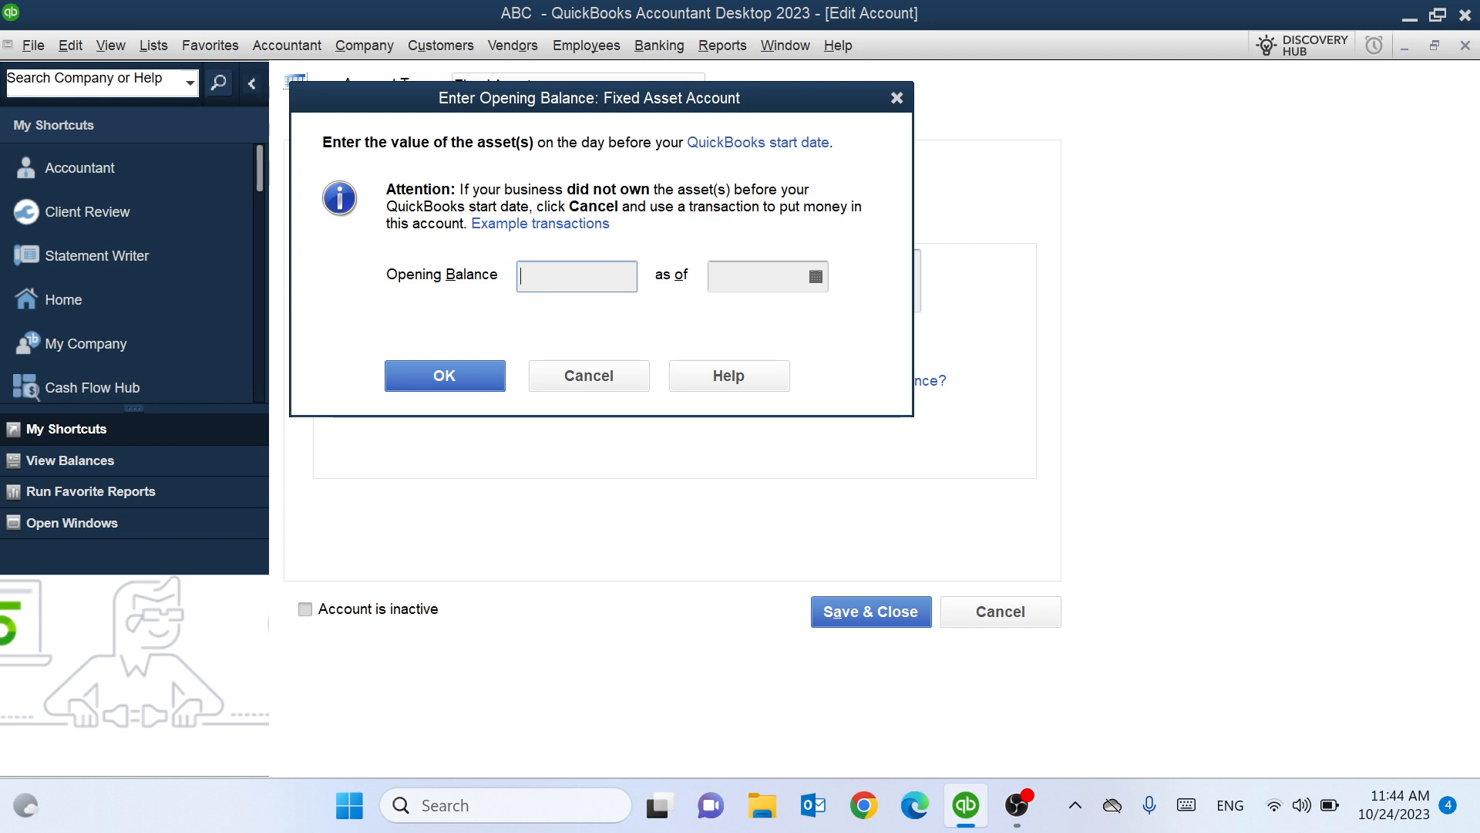
pyautogui.write('200000')
pyautogui.click(816, 276)
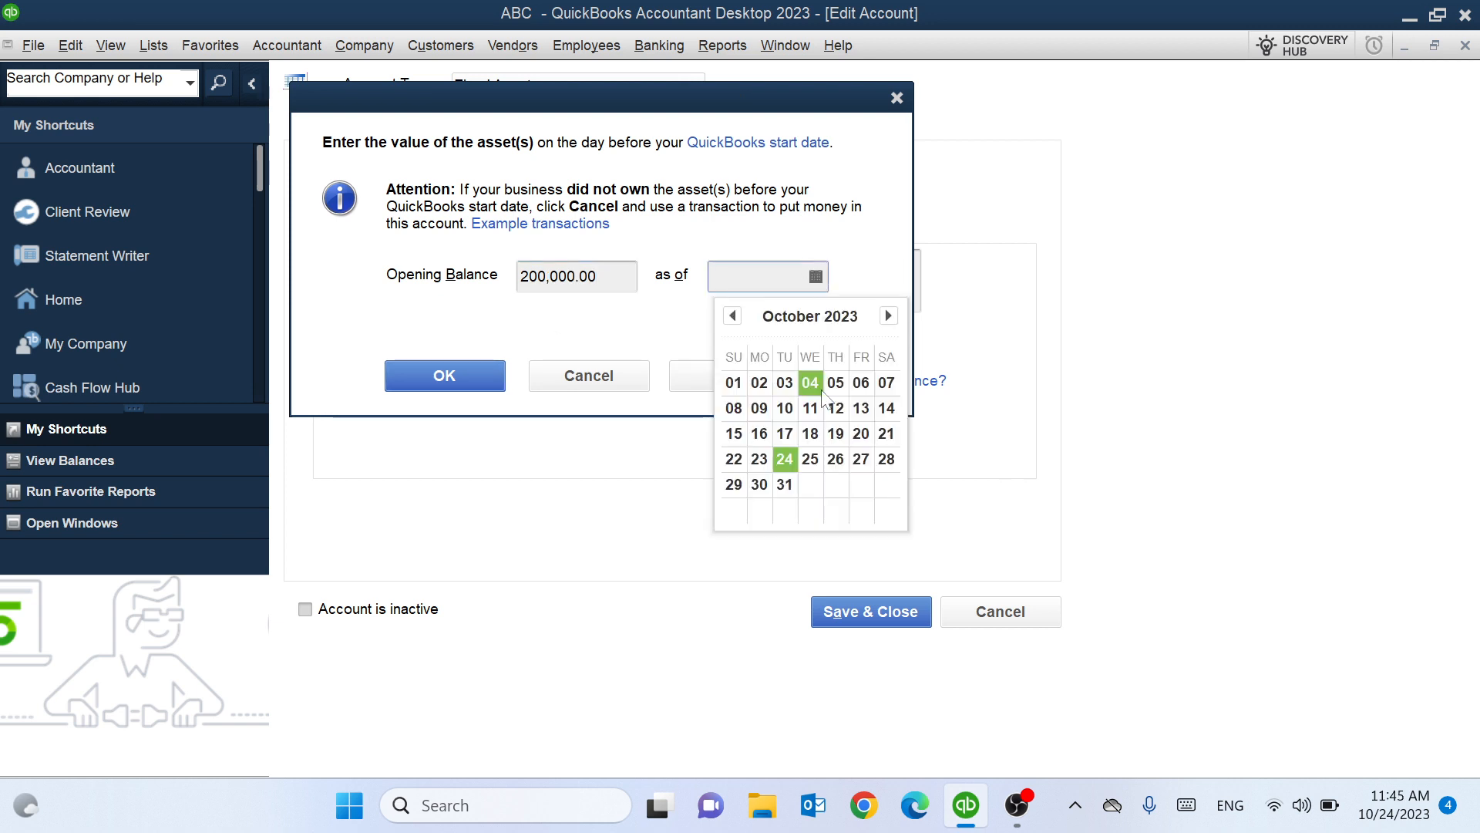
pyautogui.click(785, 460)
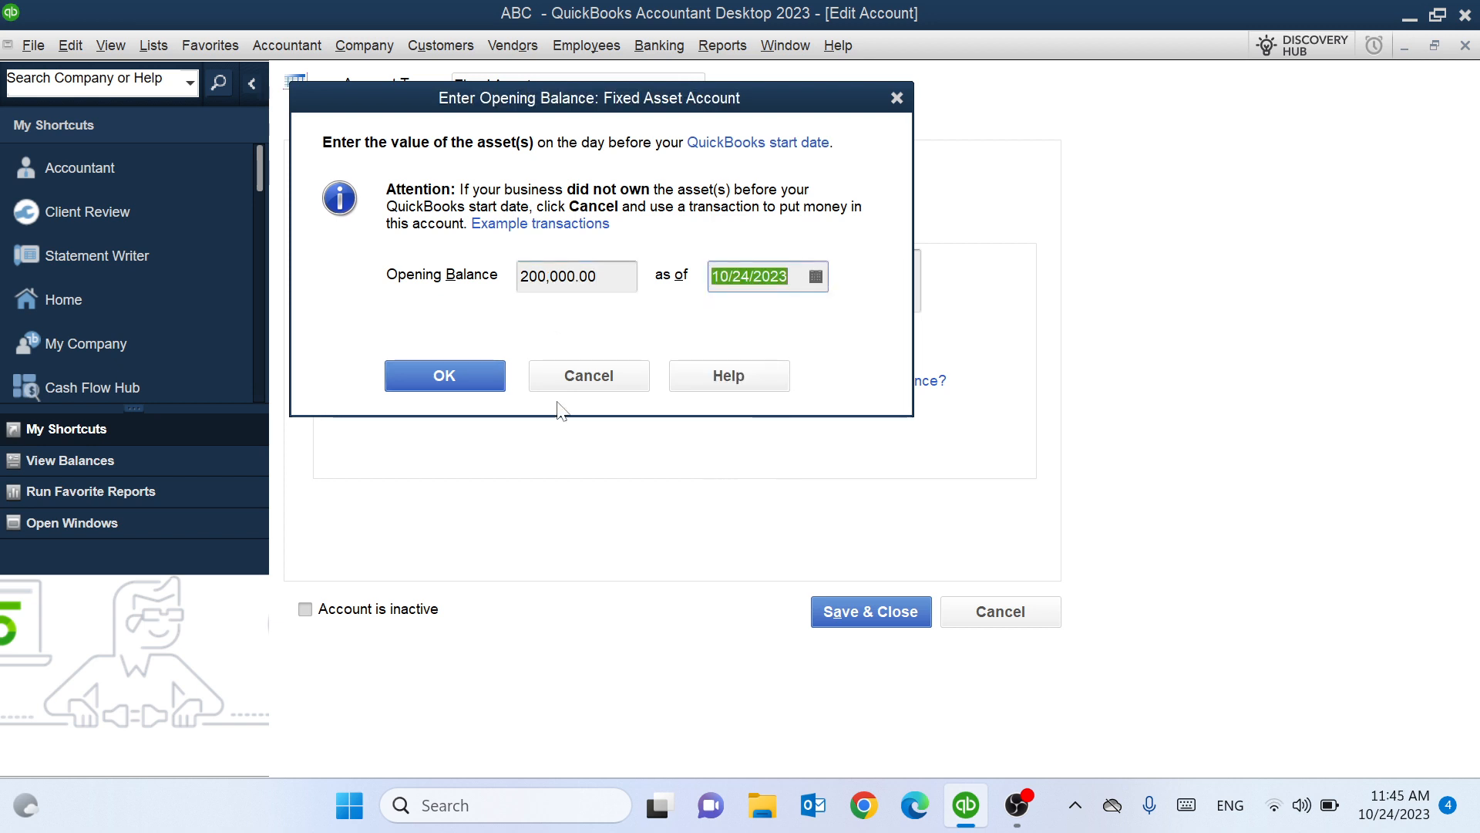
pyautogui.click(415, 375)
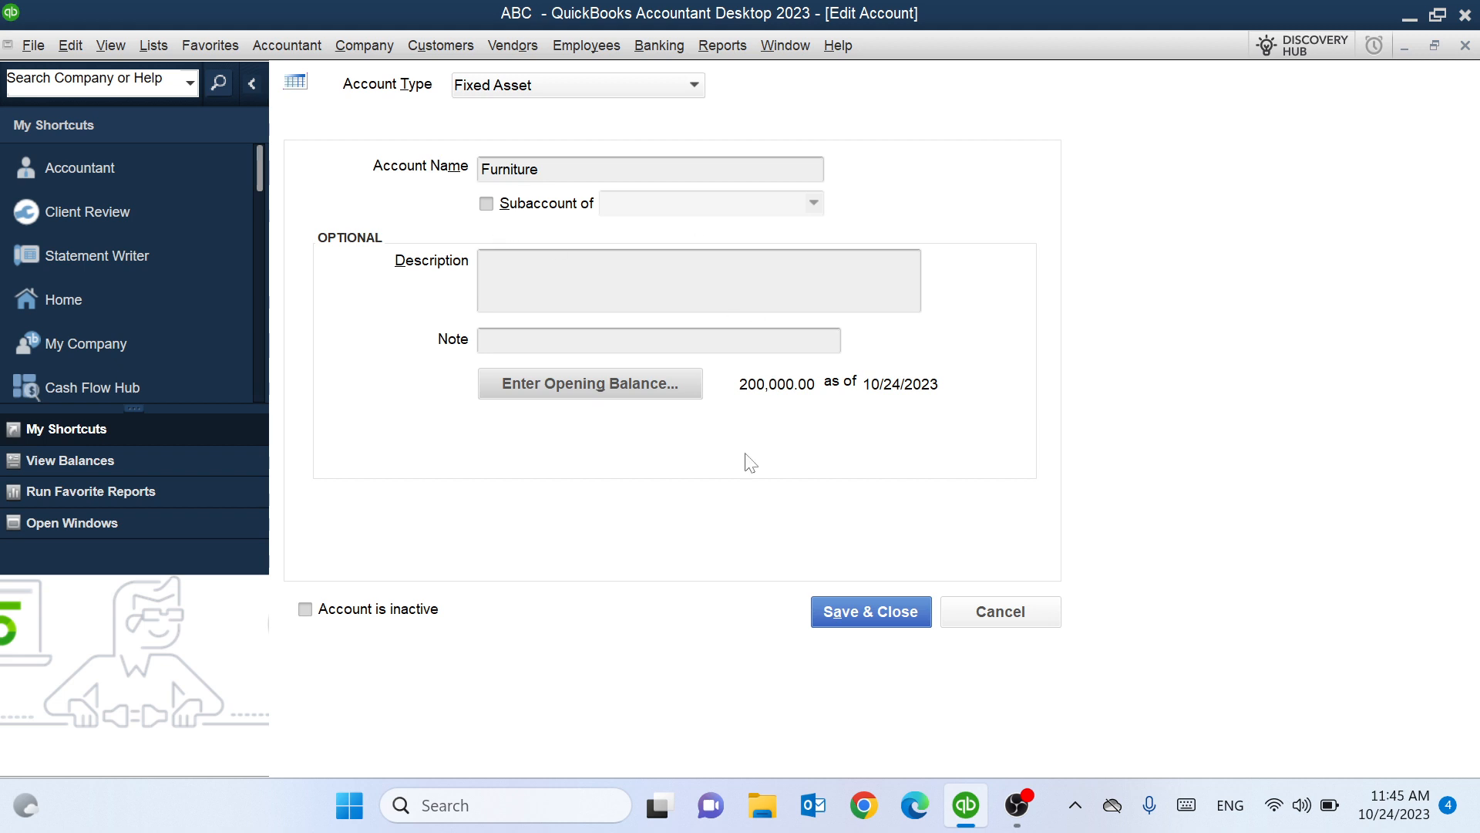
pyautogui.click(843, 621)
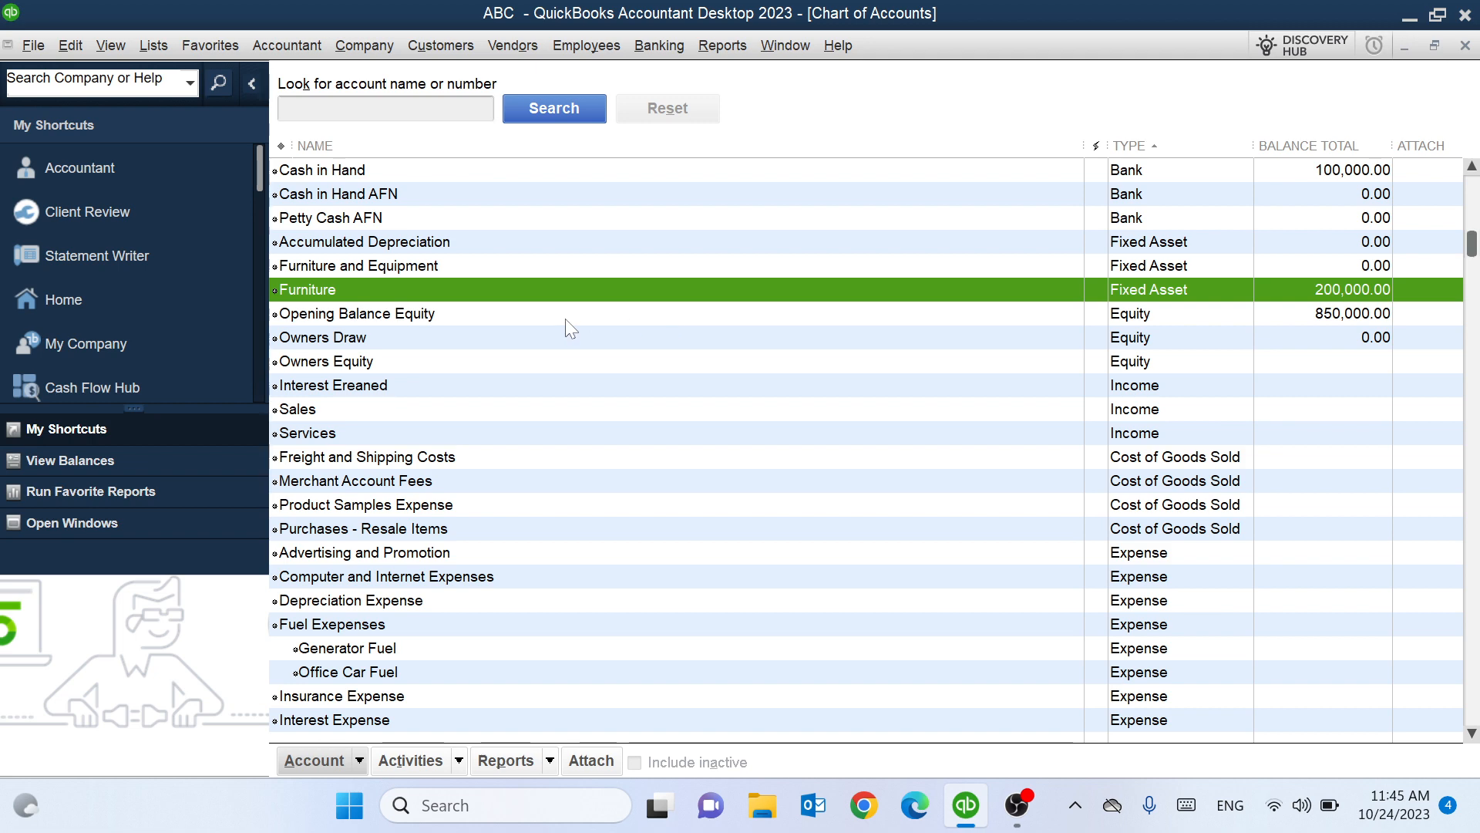
pyautogui.scroll(-6, 391, 476)
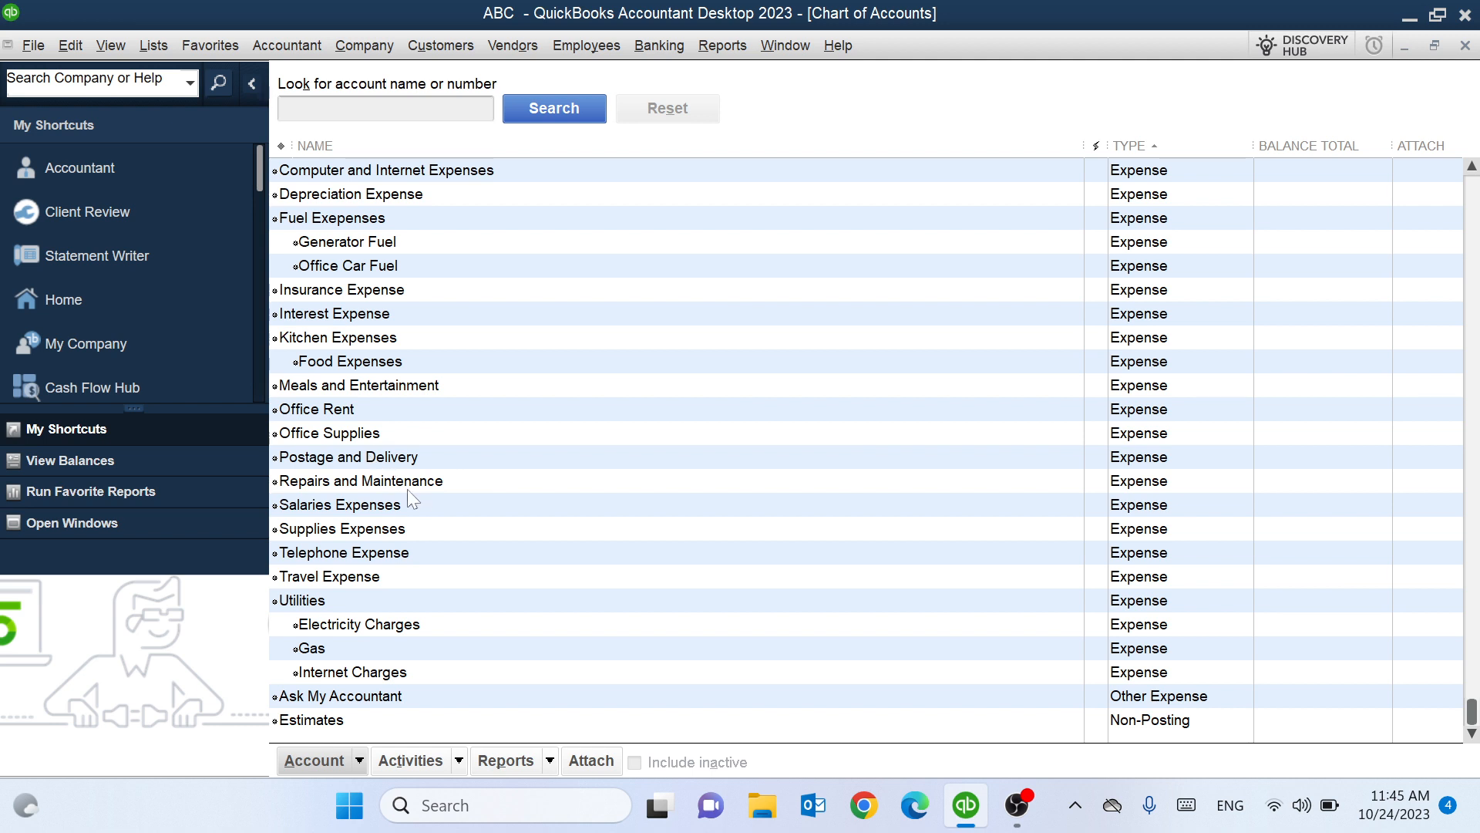
# Delete the Repairs and Maintenance account and confirm the deletion.
pyautogui.rightClick(385, 487)
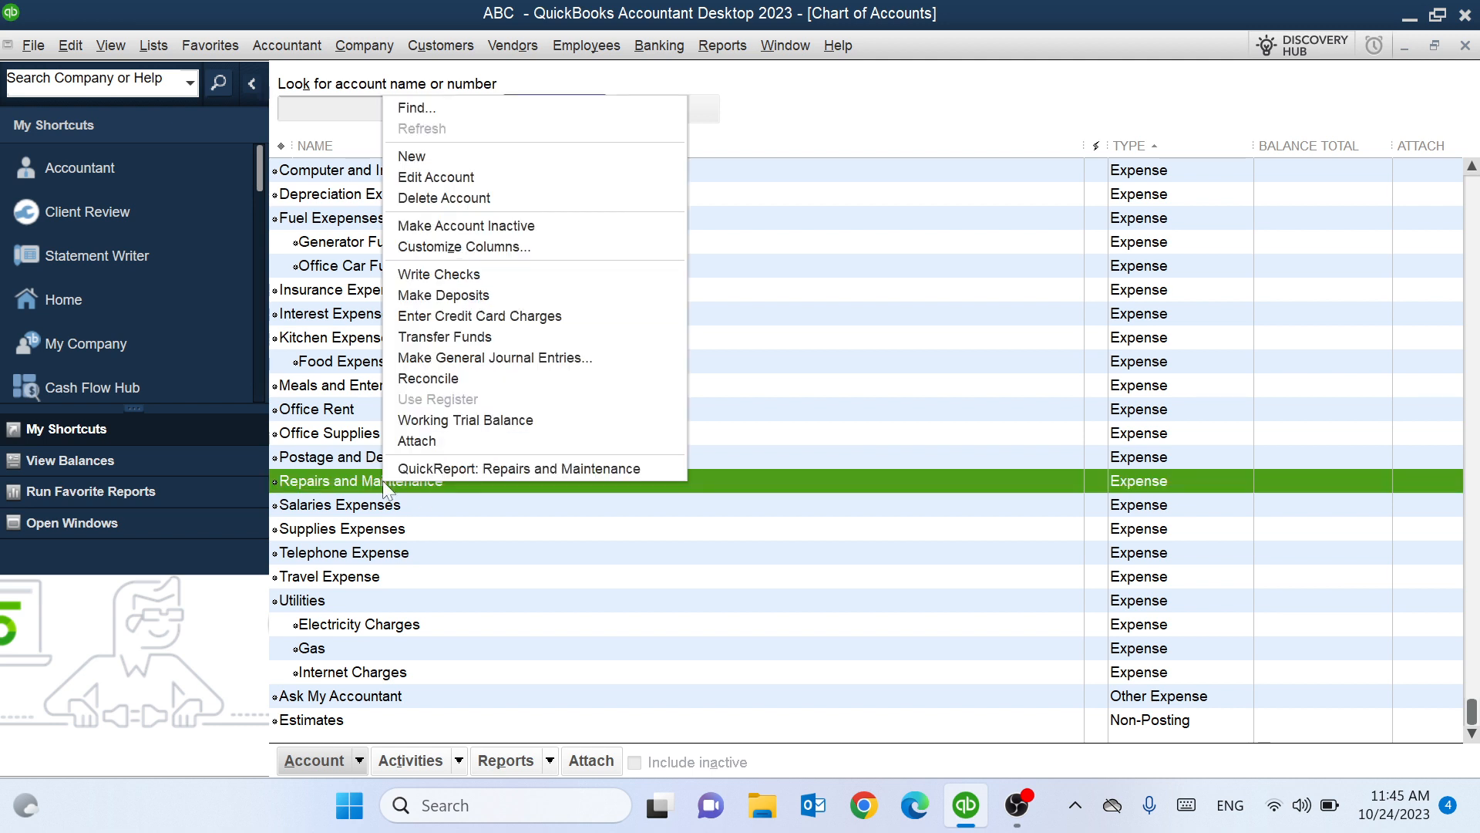
pyautogui.click(417, 202)
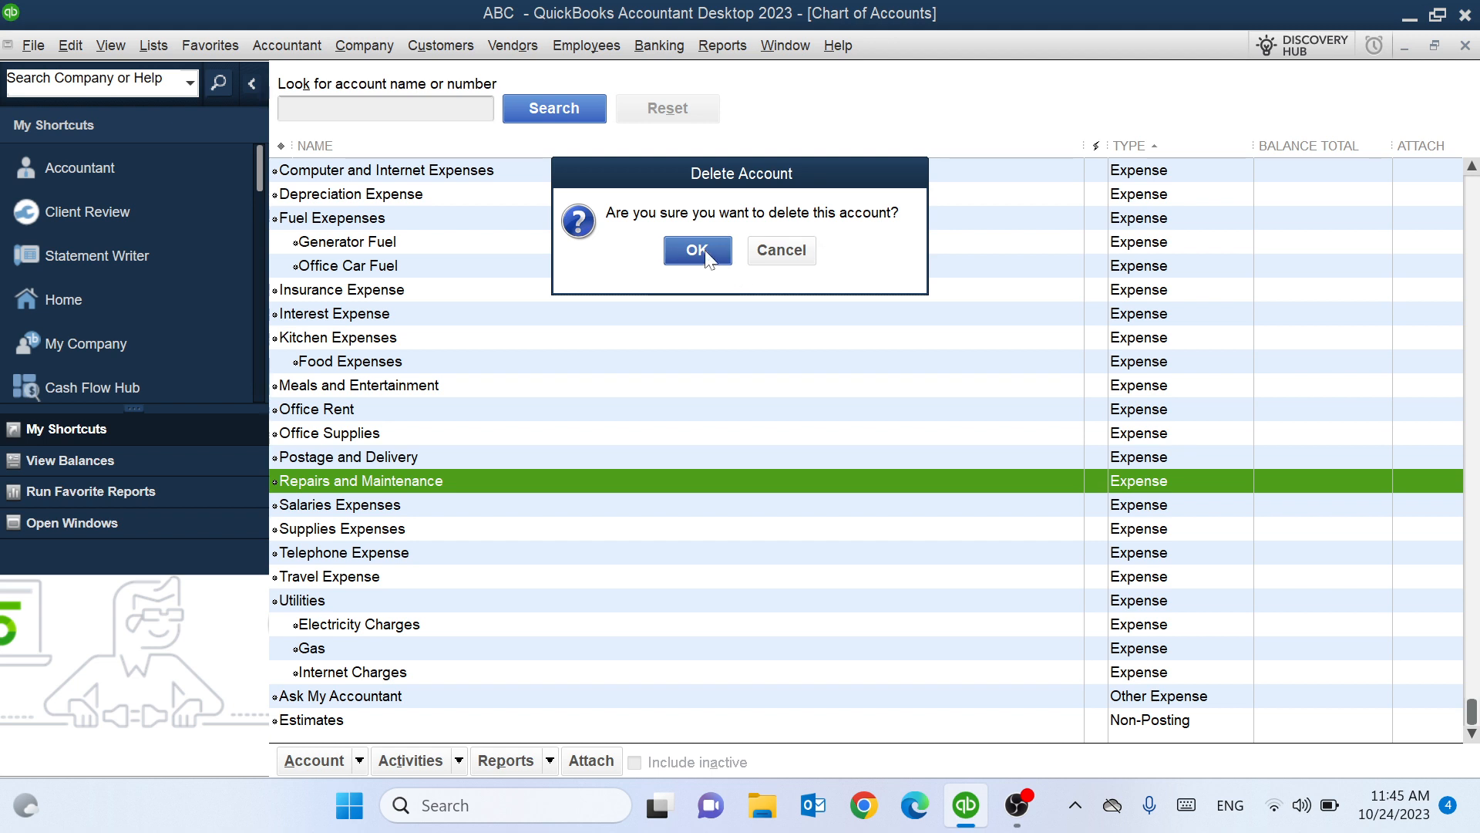
pyautogui.click(698, 251)
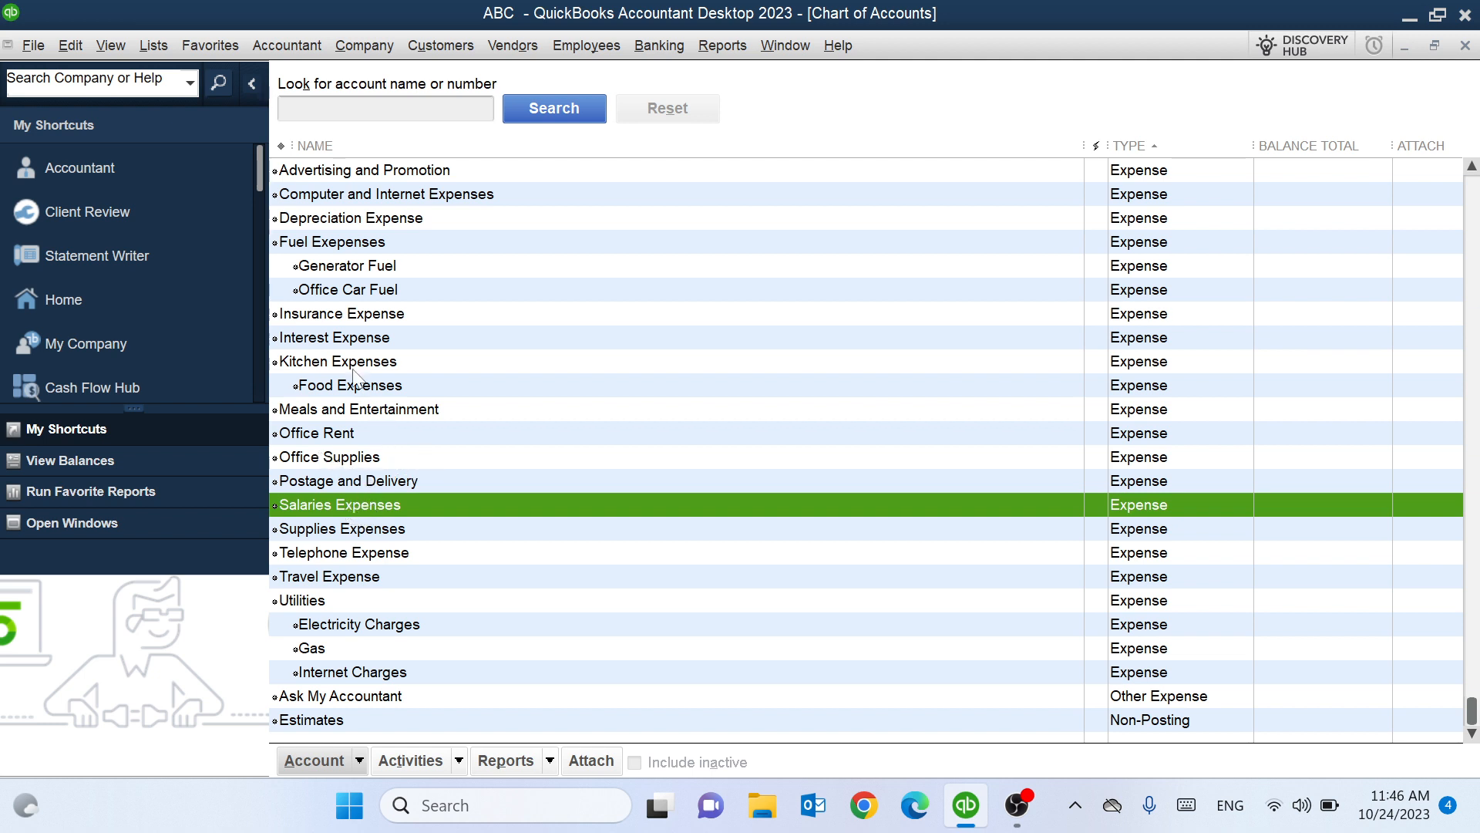
# Make Travel Expense inactive, include inactive accounts in the list, then reactivate it.
pyautogui.rightClick(341, 577)
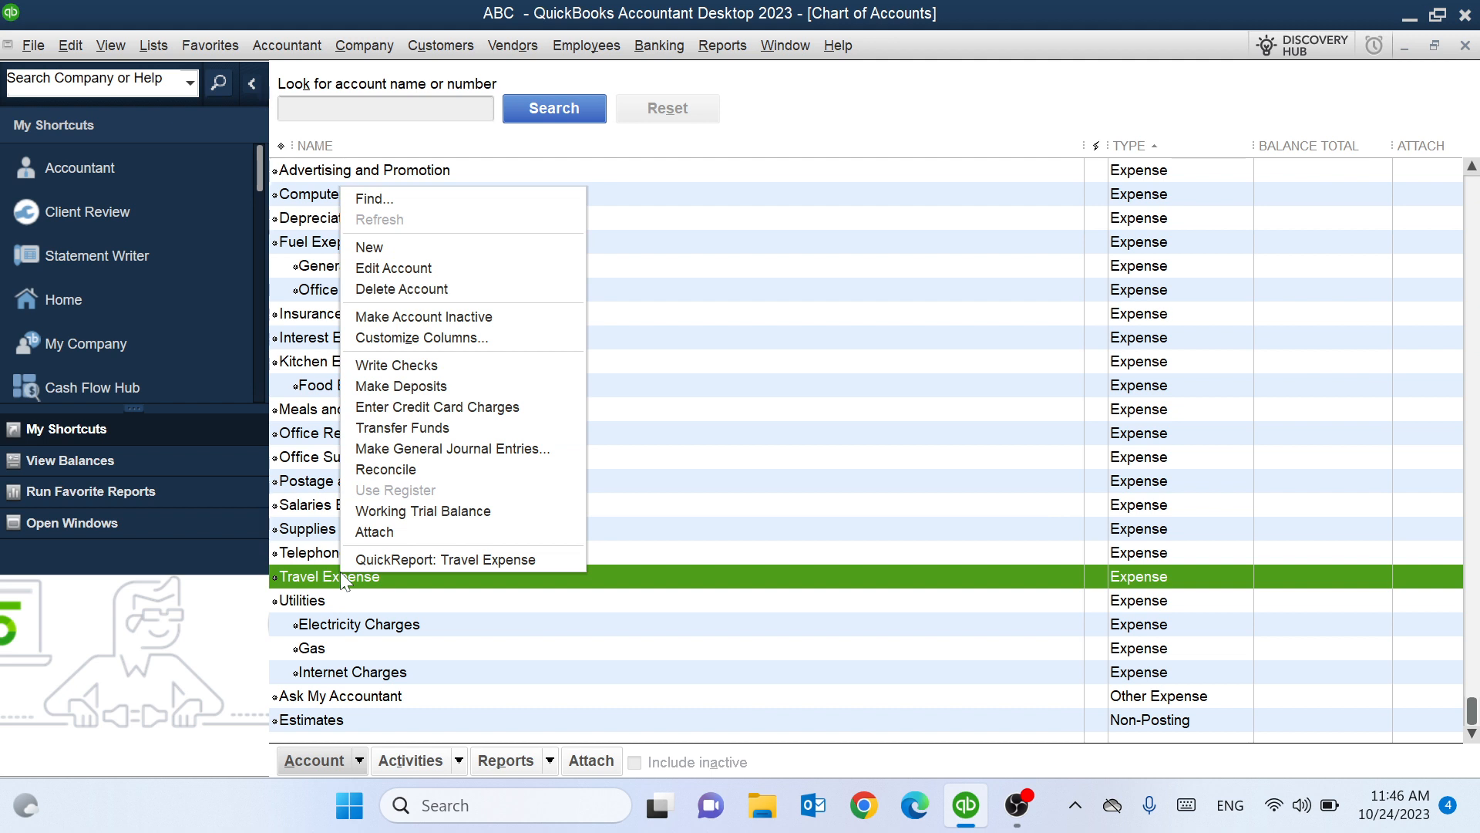
pyautogui.click(423, 322)
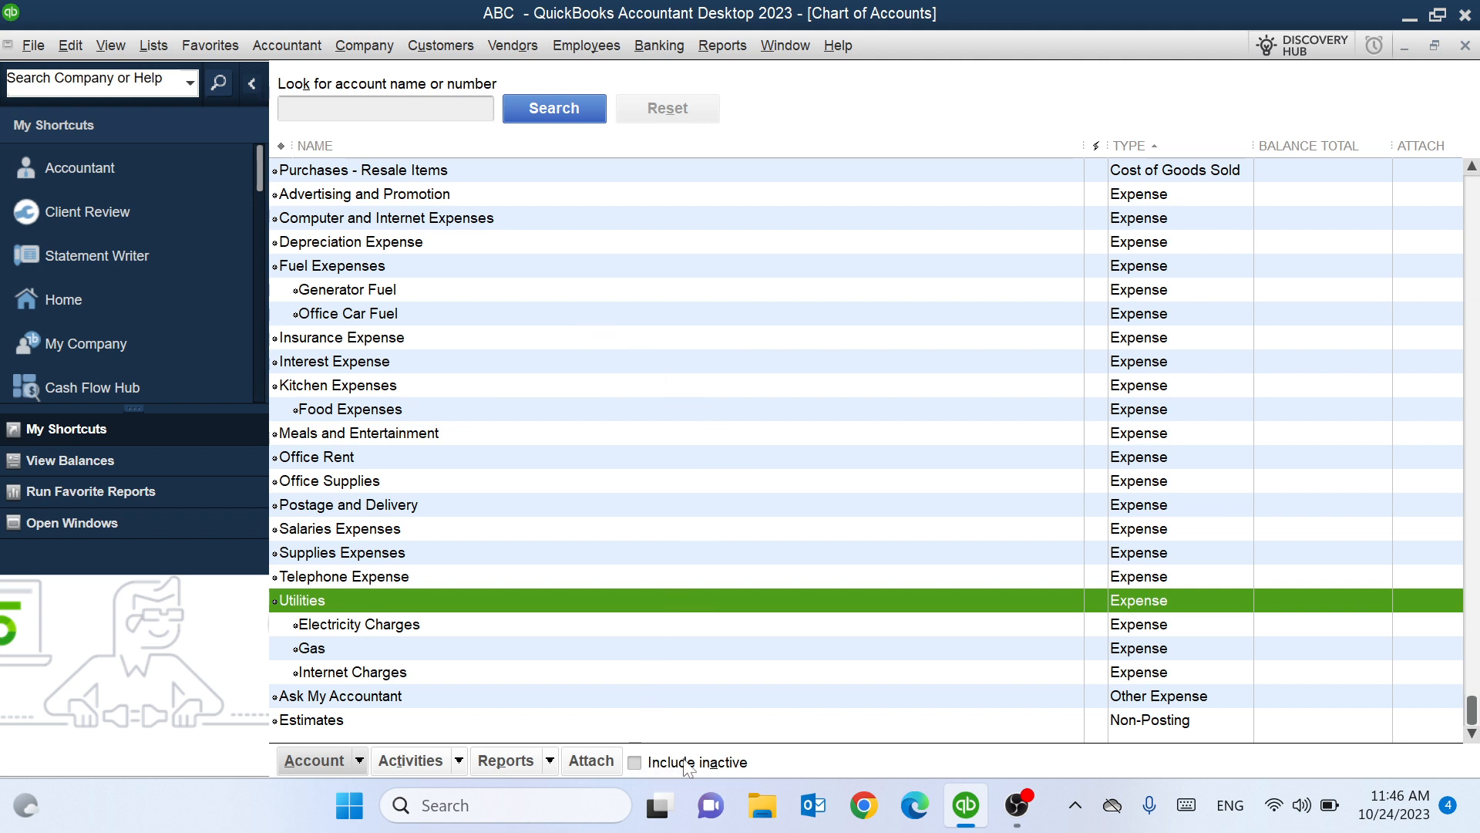
pyautogui.click(635, 764)
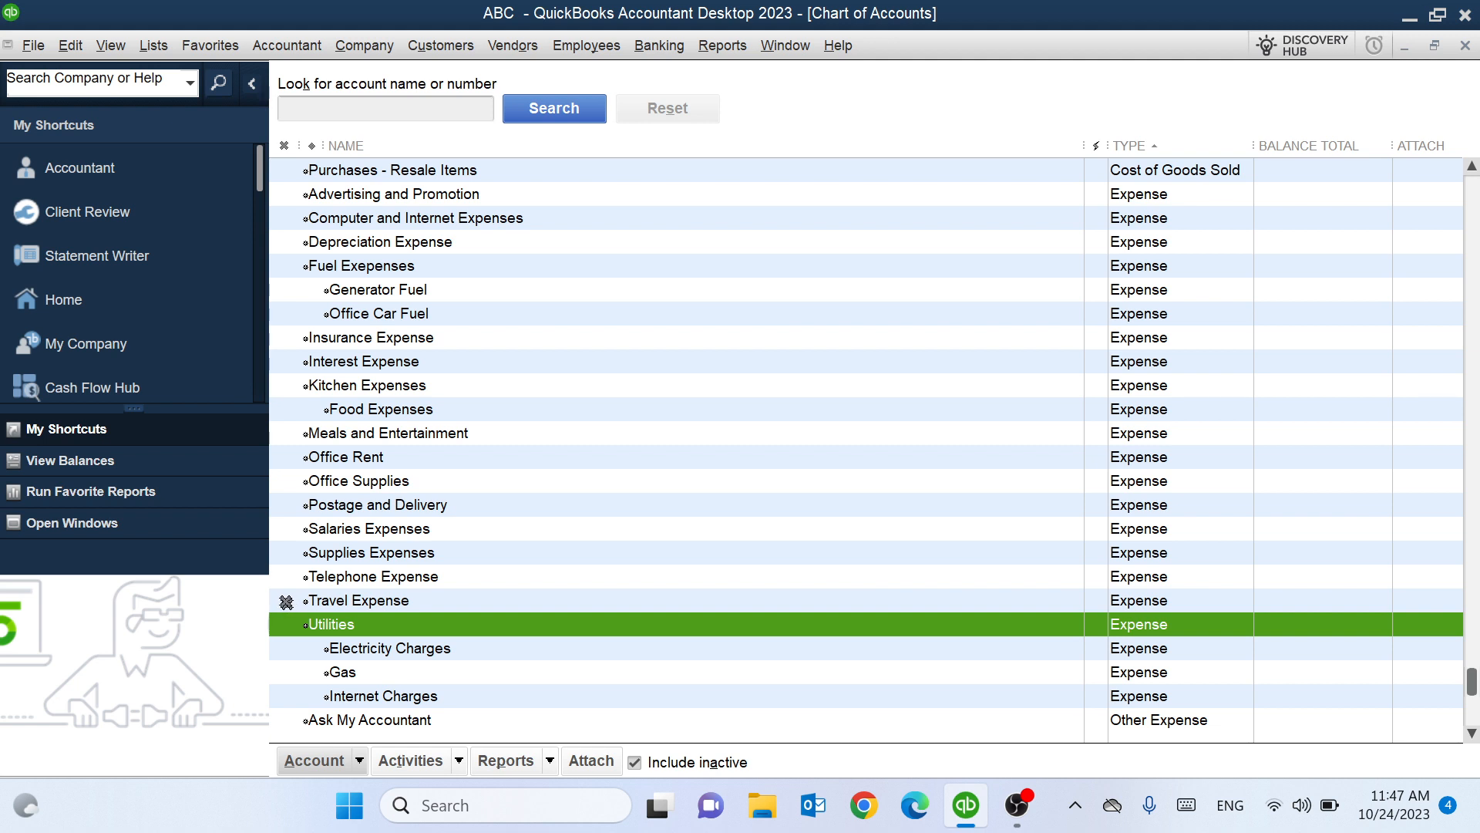
pyautogui.click(285, 601)
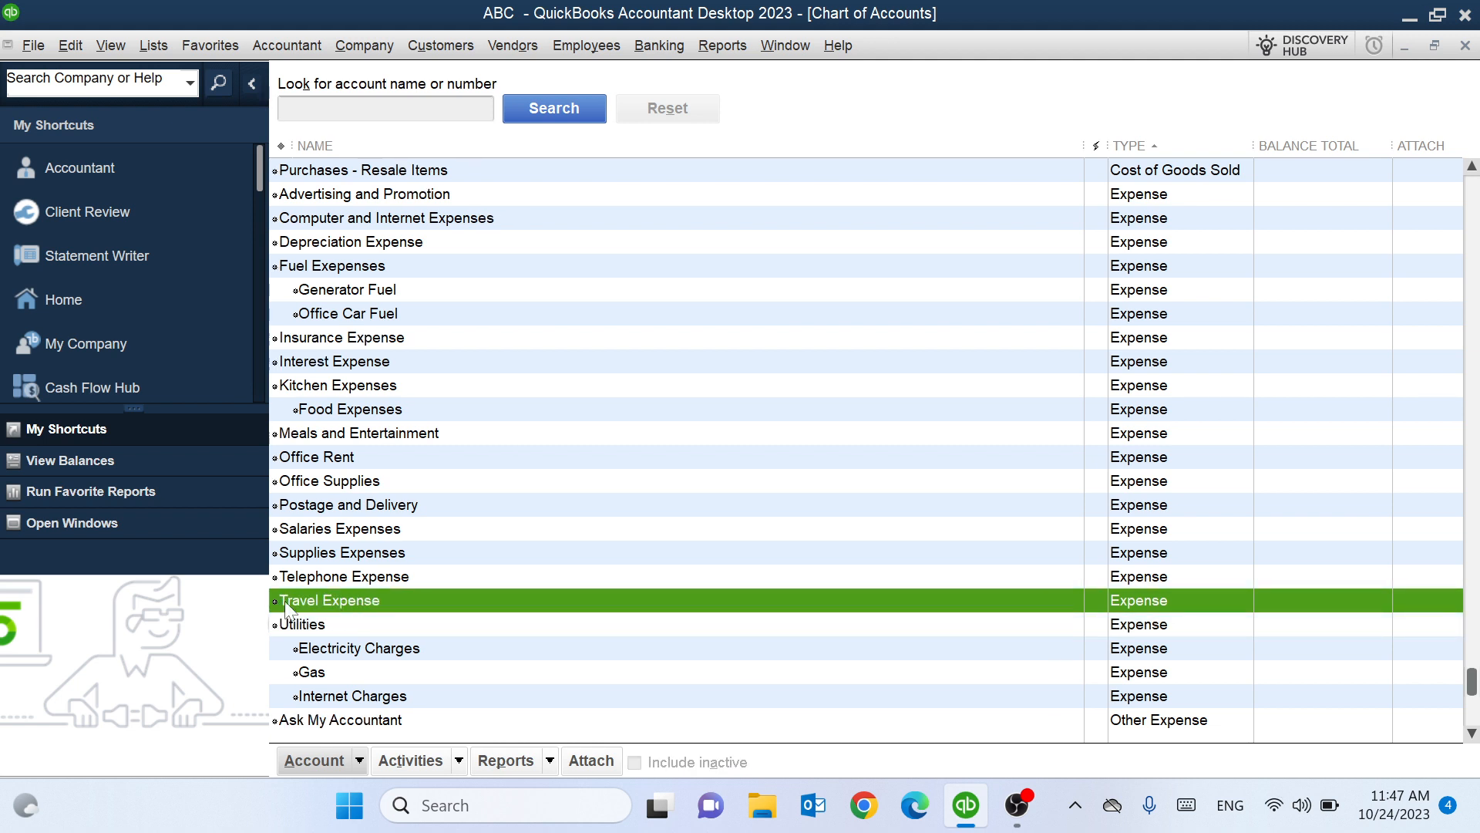
# Deactivate Travel Expense again, show inactive accounts, and use Make Account Active to restore it.
pyautogui.rightClick(339, 598)
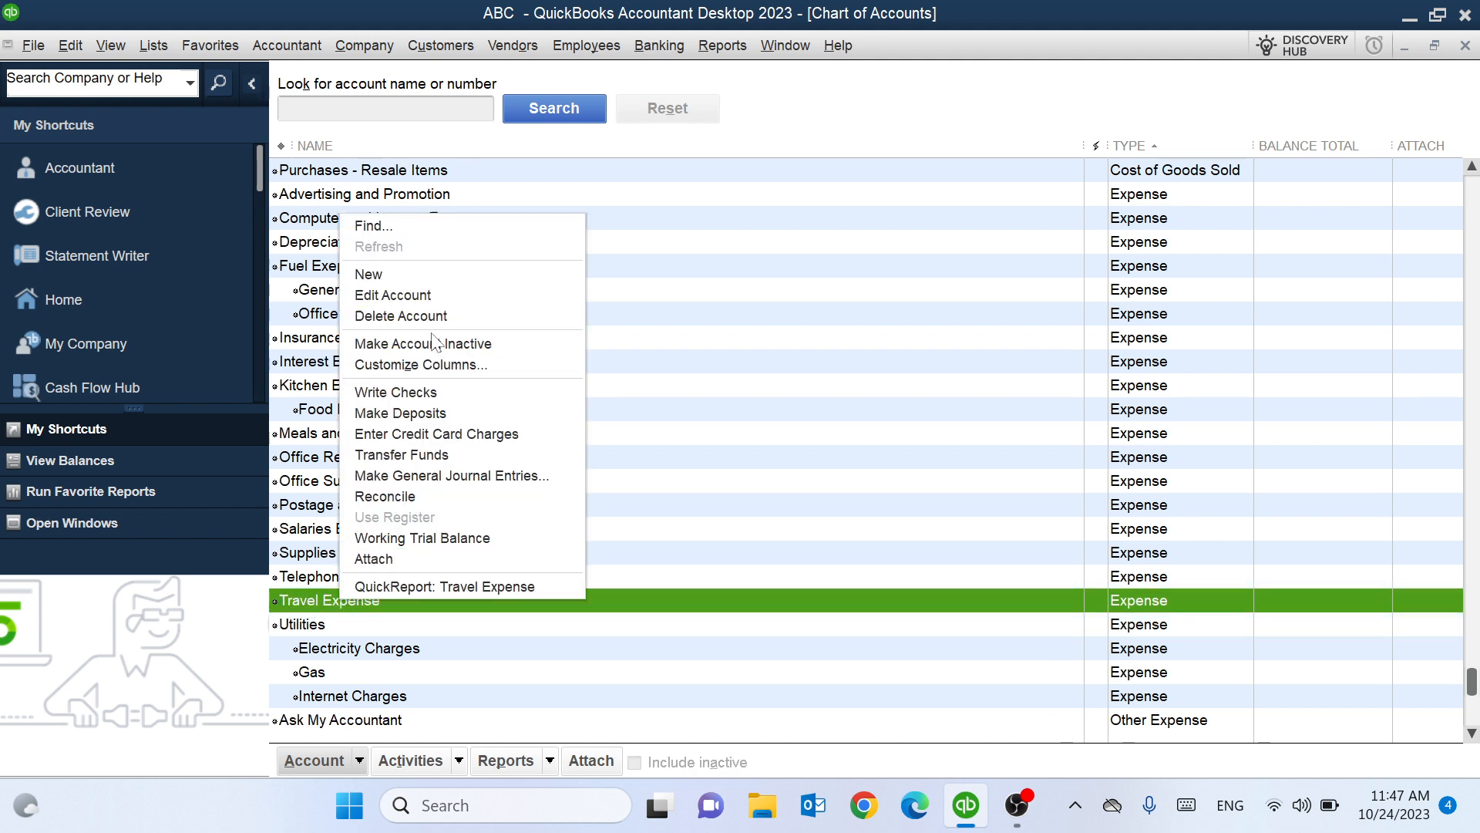
pyautogui.click(434, 343)
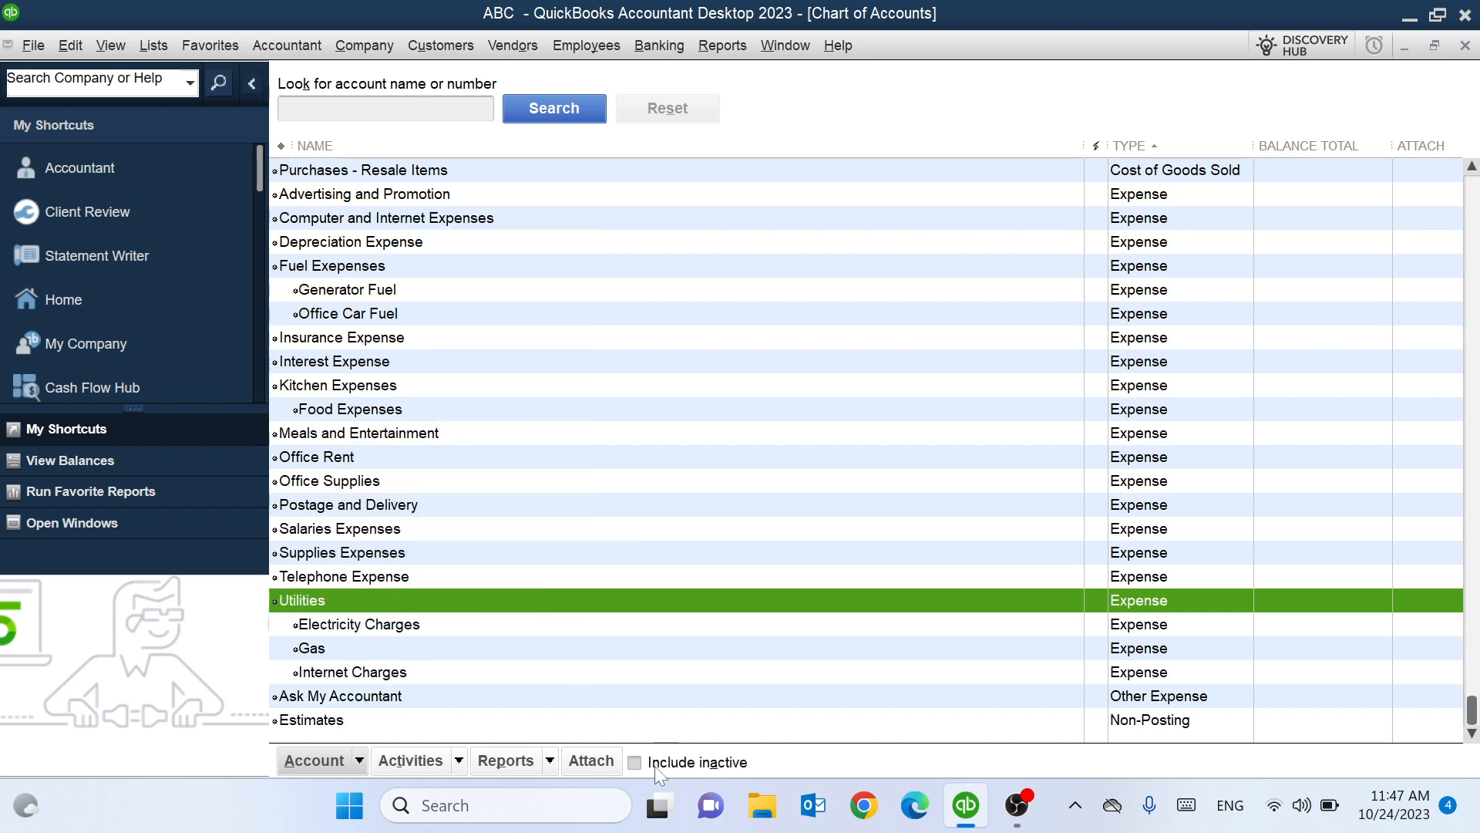
pyautogui.click(635, 762)
pyautogui.rightClick(366, 596)
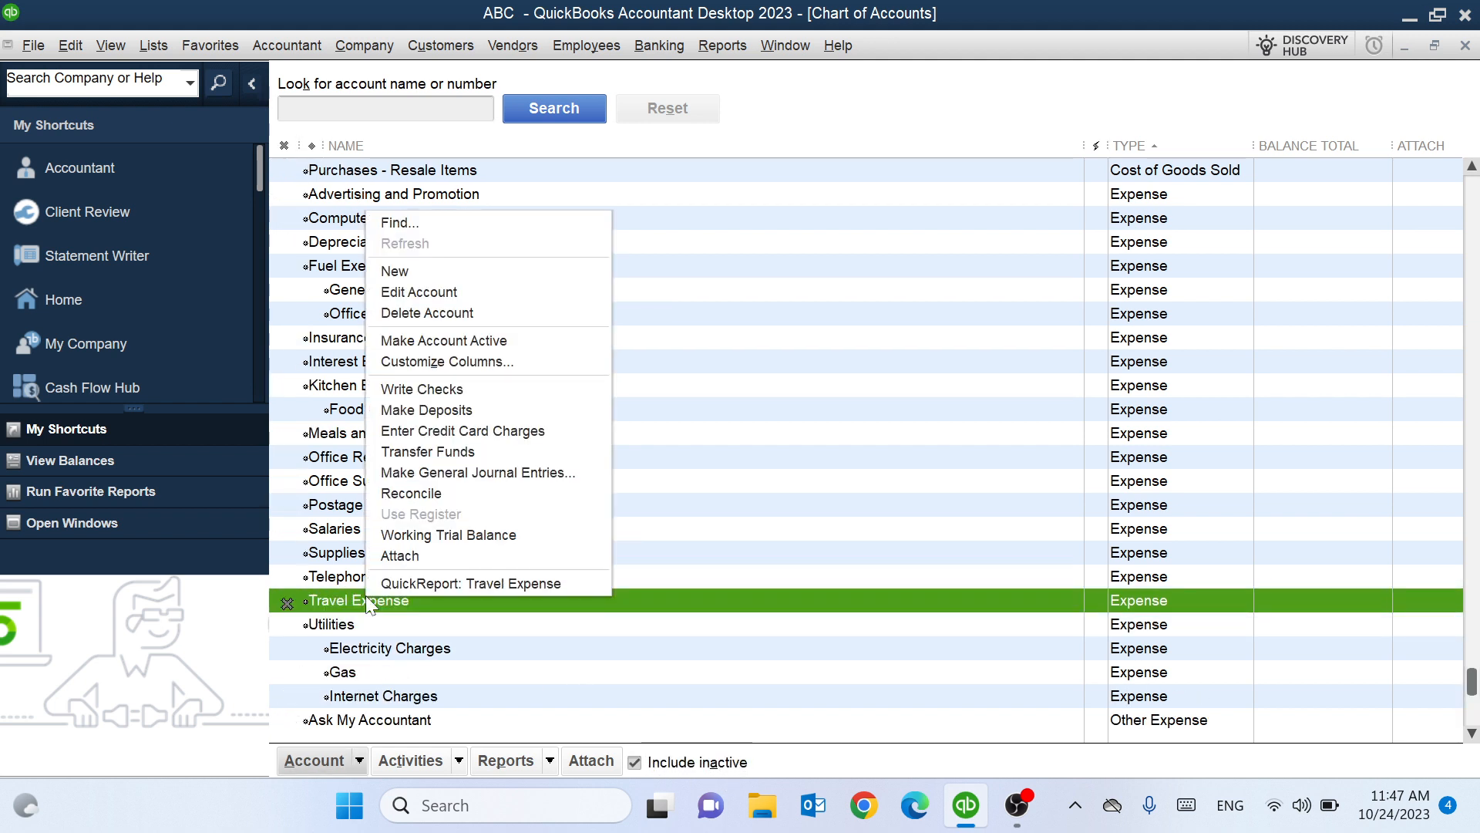
pyautogui.click(450, 343)
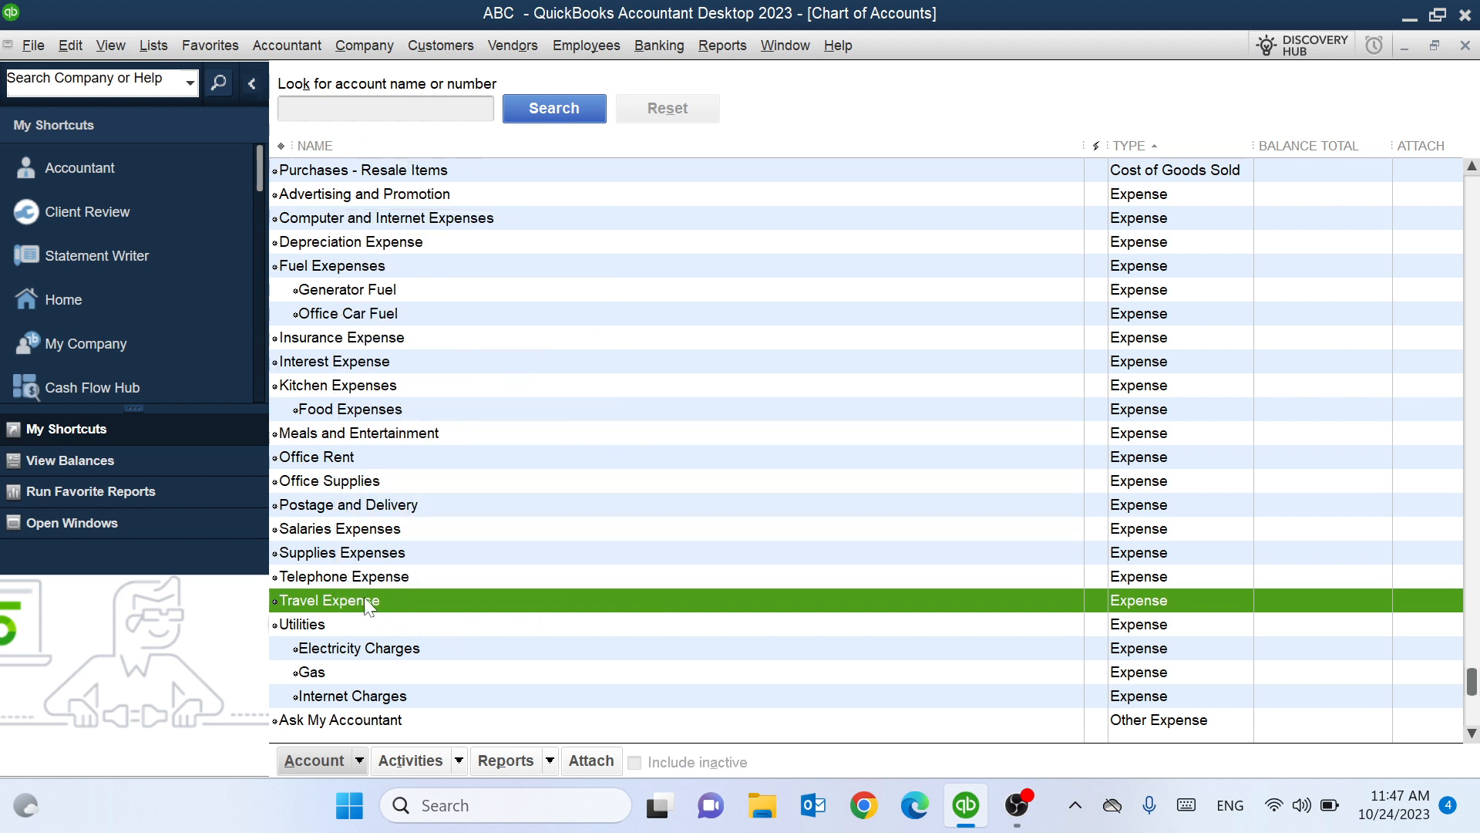